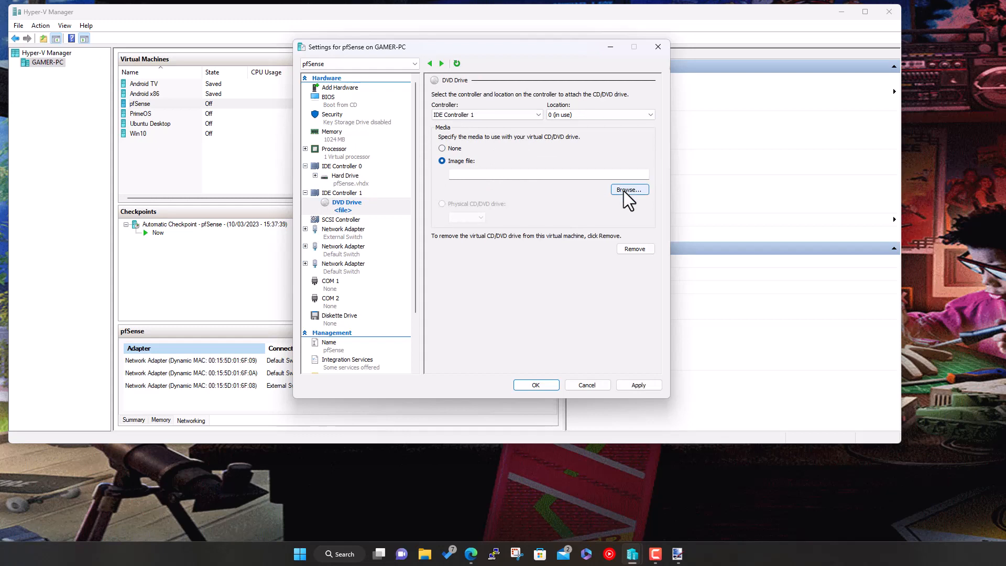
- Pick pfSense-CE-2.6.0-RELEASE-amd64.iso from Downloads as the disc image, then go to the pfSense download page
left_click(625, 190)
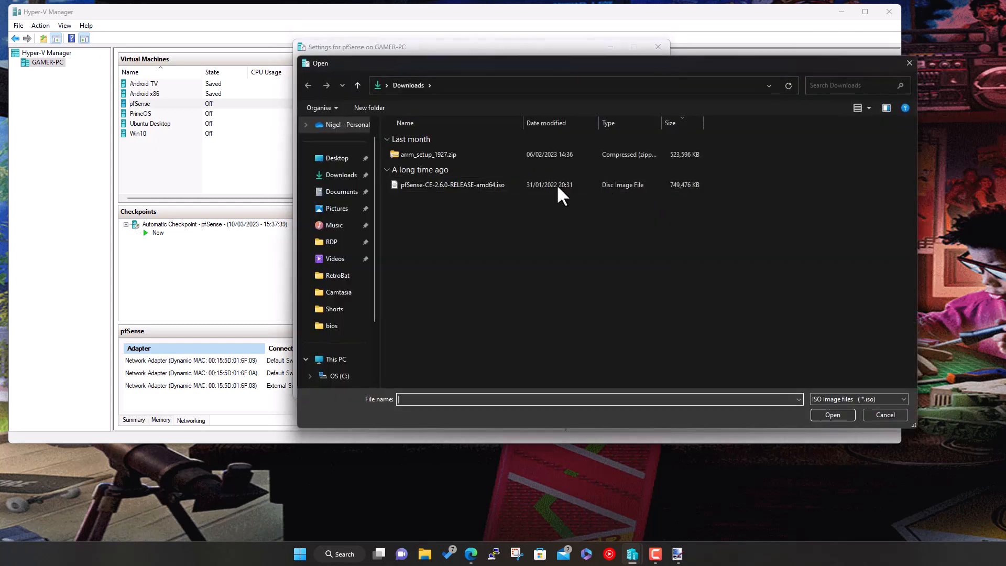
left_click(460, 185)
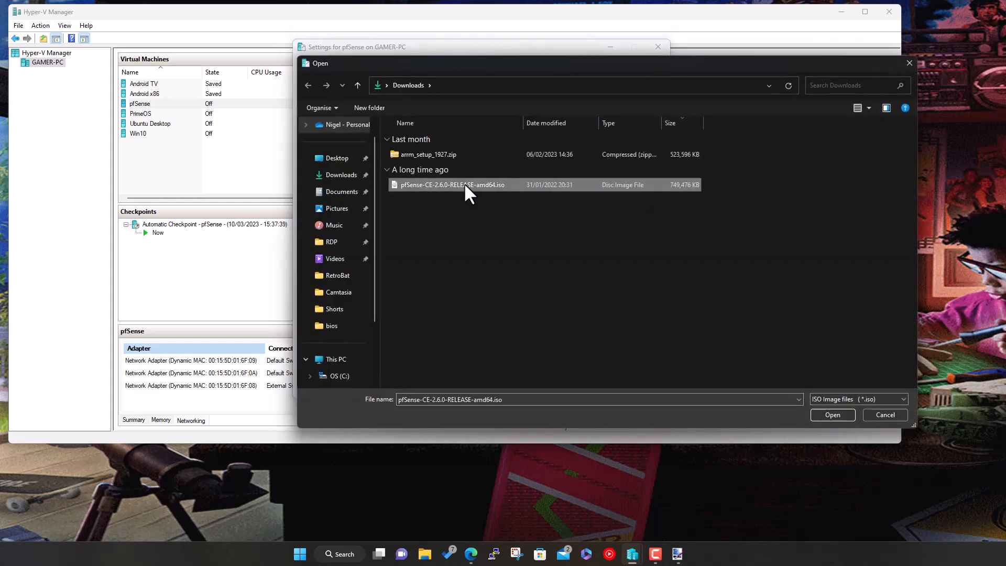
left_click(472, 555)
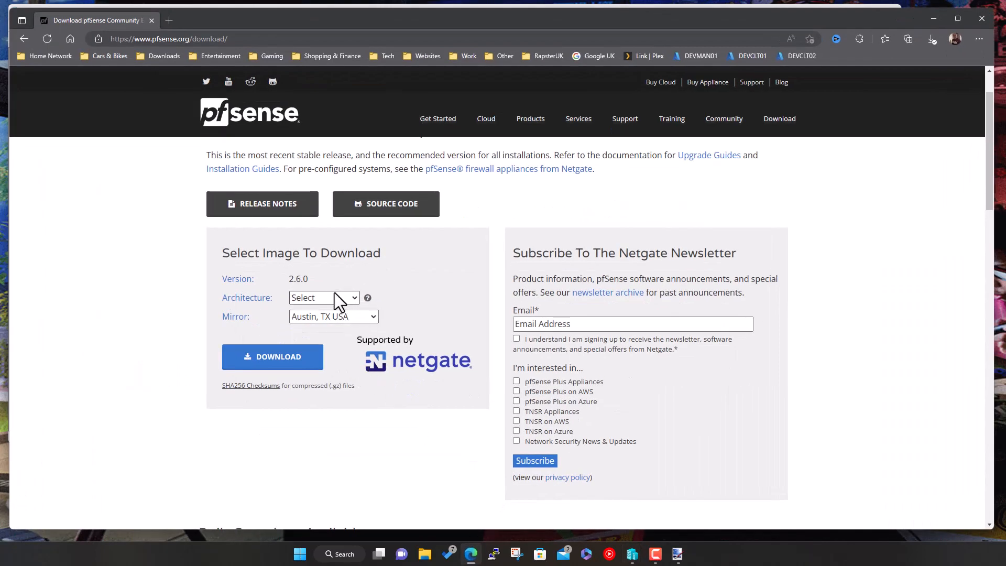
- Set the 2.6.0 download to AMD64 (64-bit), DVD Image (ISO) Installer and the Frankfurt, Germany mirror
left_click(334, 297)
left_click(326, 325)
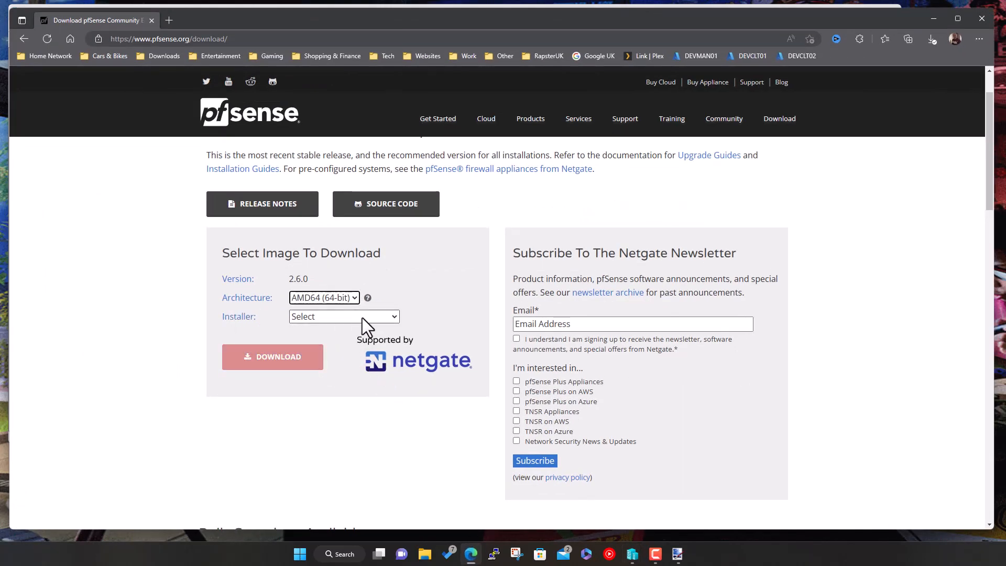
left_click(363, 318)
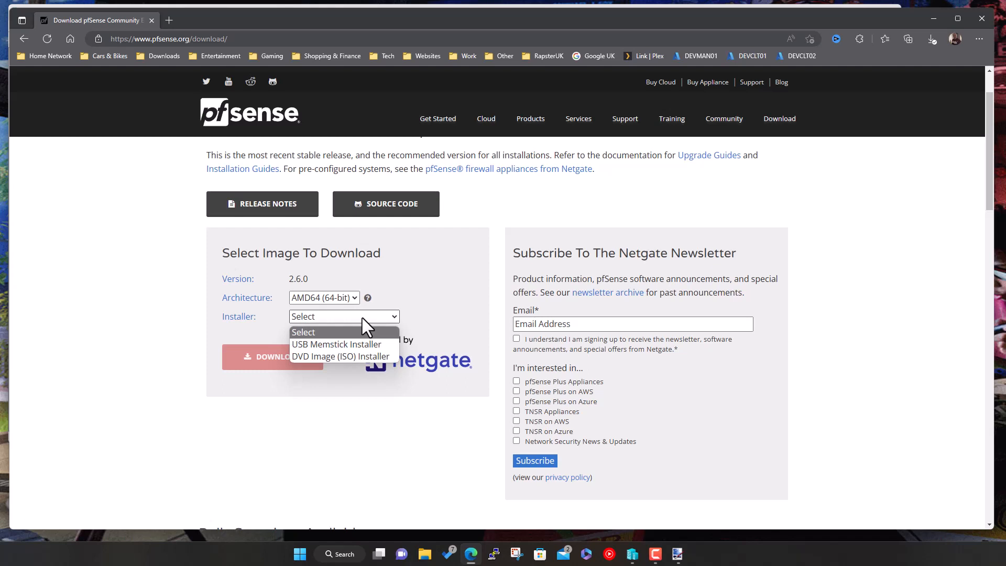
left_click(341, 357)
left_click(335, 334)
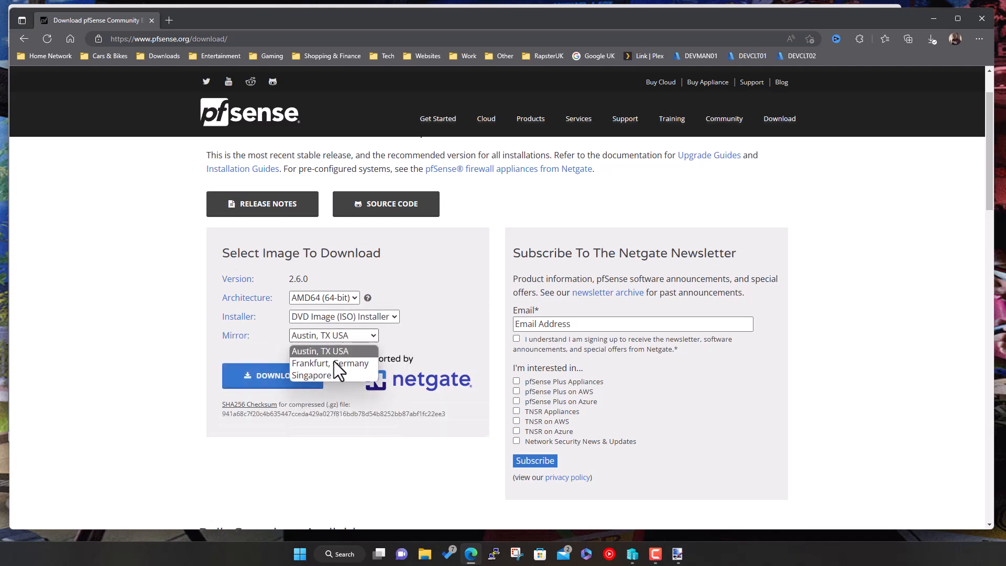
left_click(329, 363)
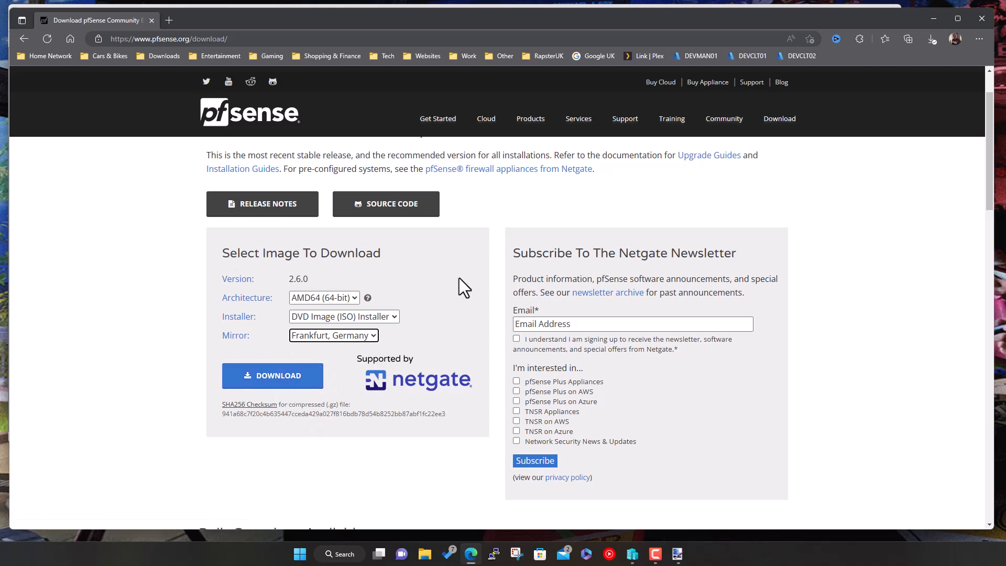
left_click(391, 316)
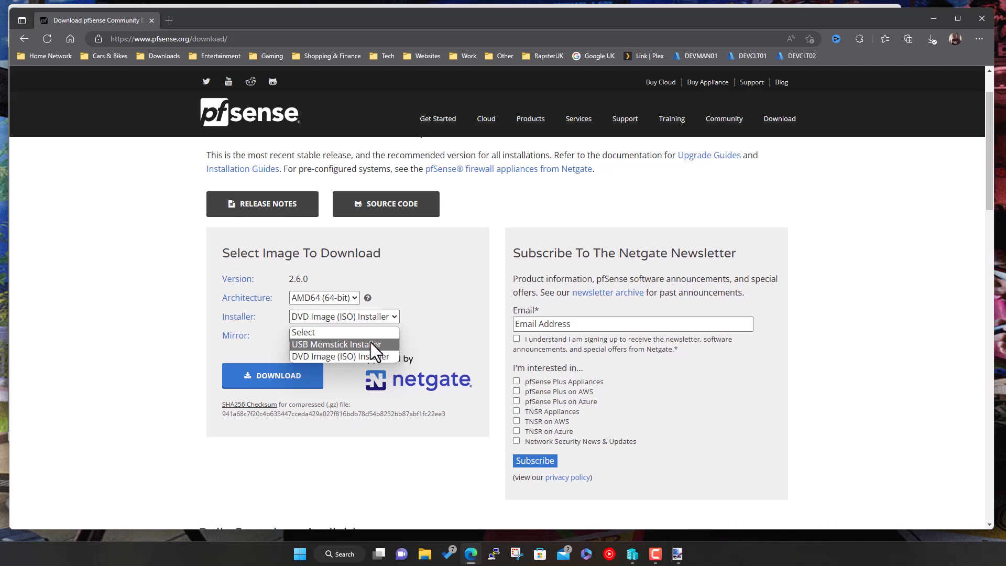
left_click(454, 285)
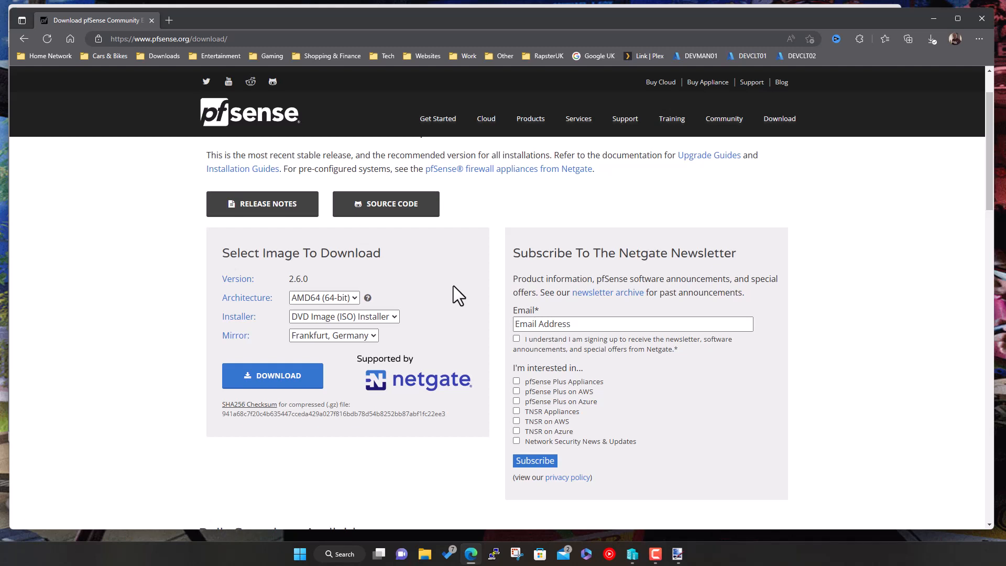
- Confirm the pfSense ISO for the DVD drive, check the hard drive and network adapter, and save the settings
left_click(933, 15)
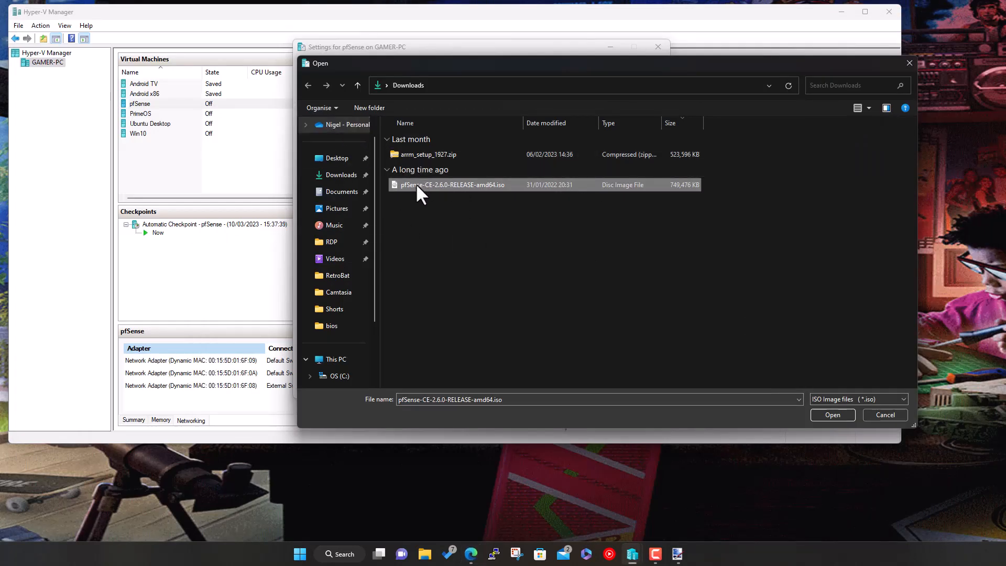
left_click(832, 414)
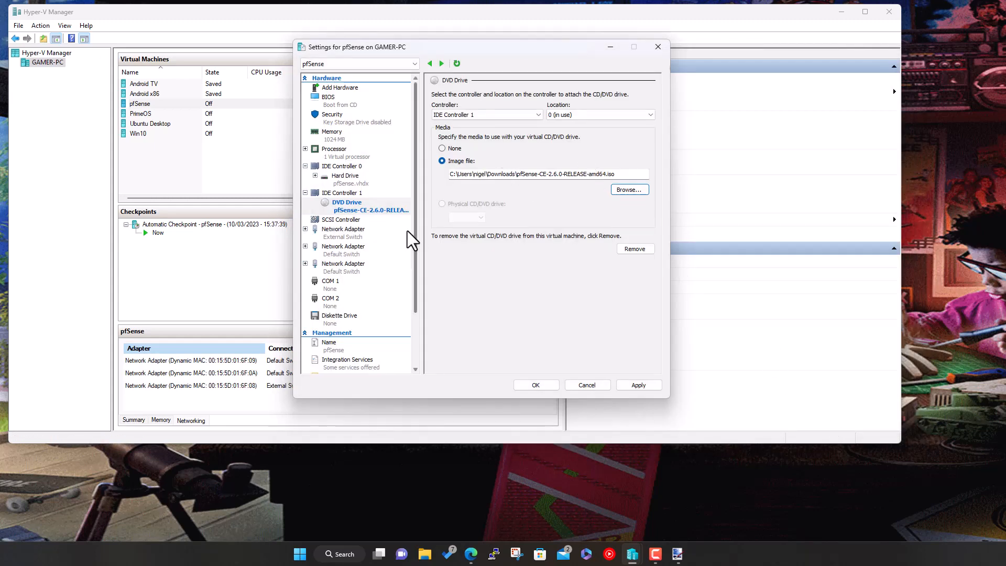
left_click(348, 178)
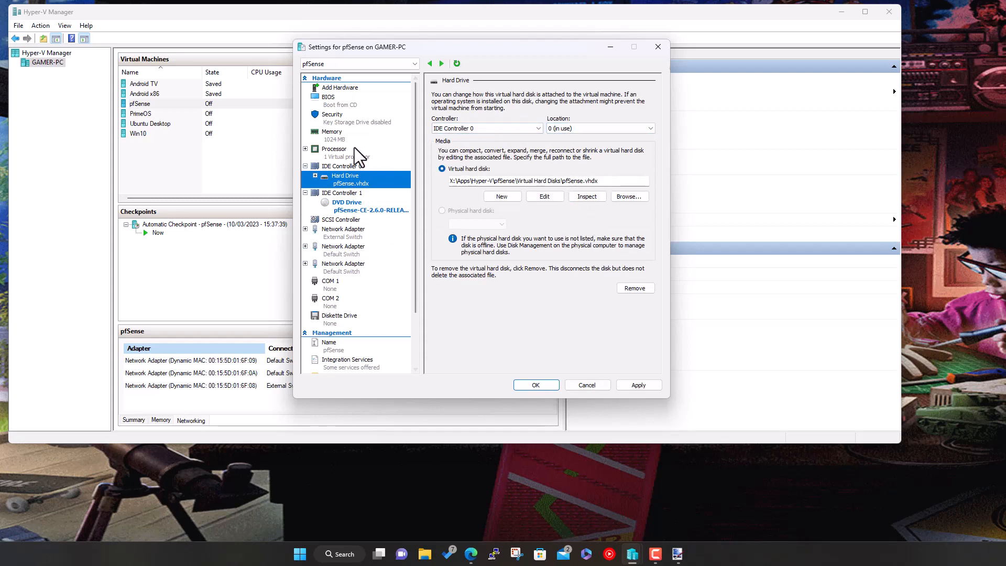
left_click(347, 227)
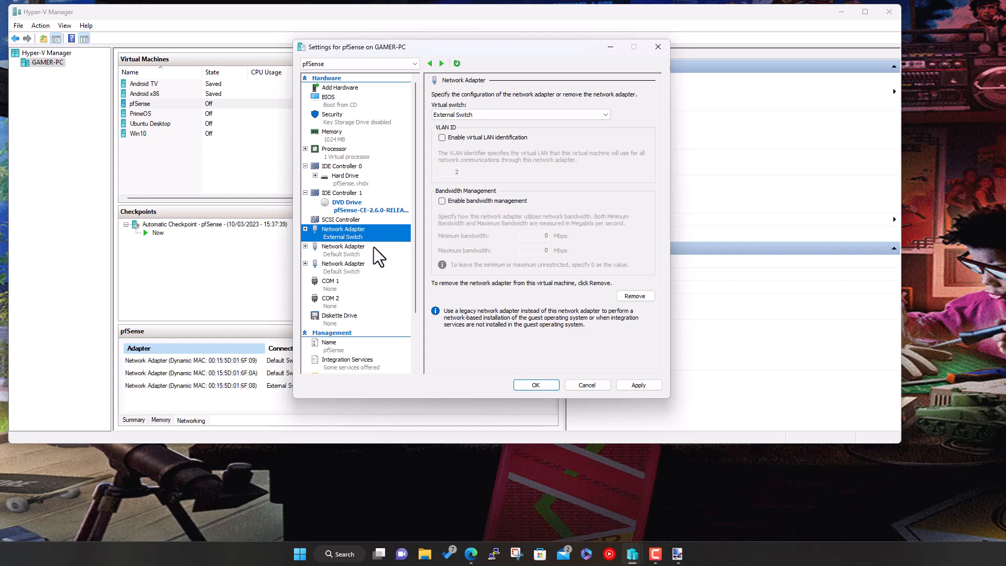
left_click(546, 389)
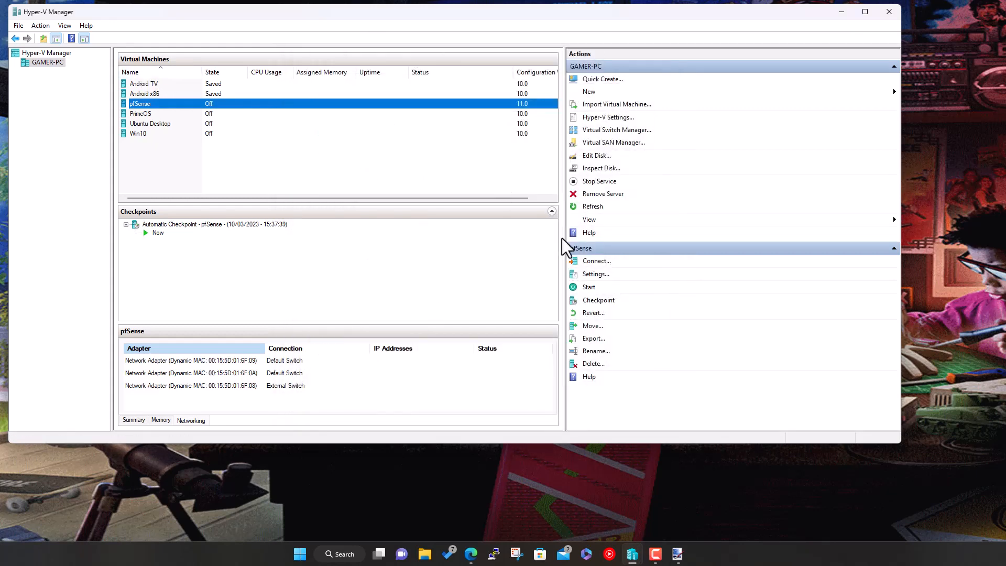
- Connect to the pfSense VM and start it, reverting to the automatic checkpoint after two failed Continue attempts
double_click(351, 104)
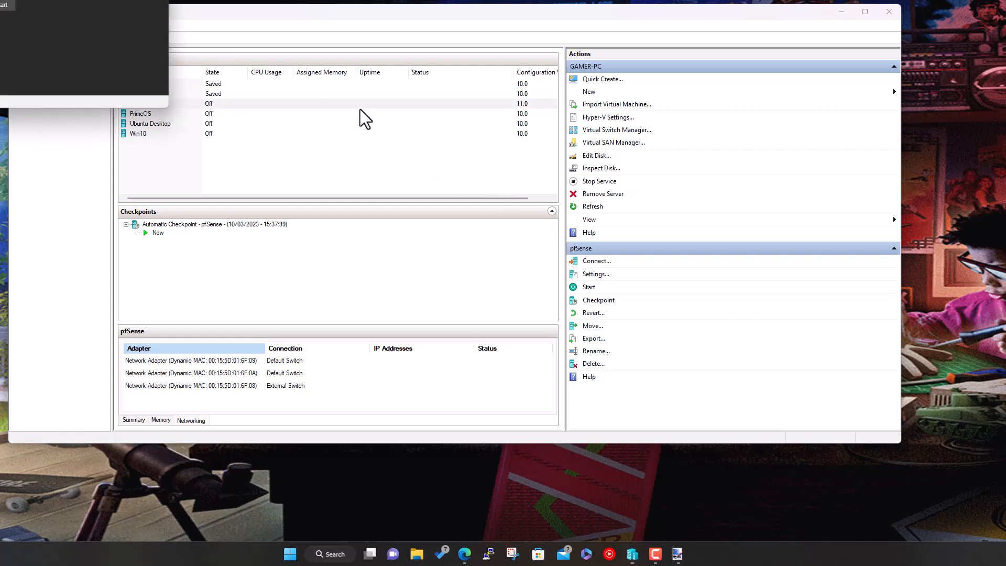
left_click_drag(376, 112, 386, 103)
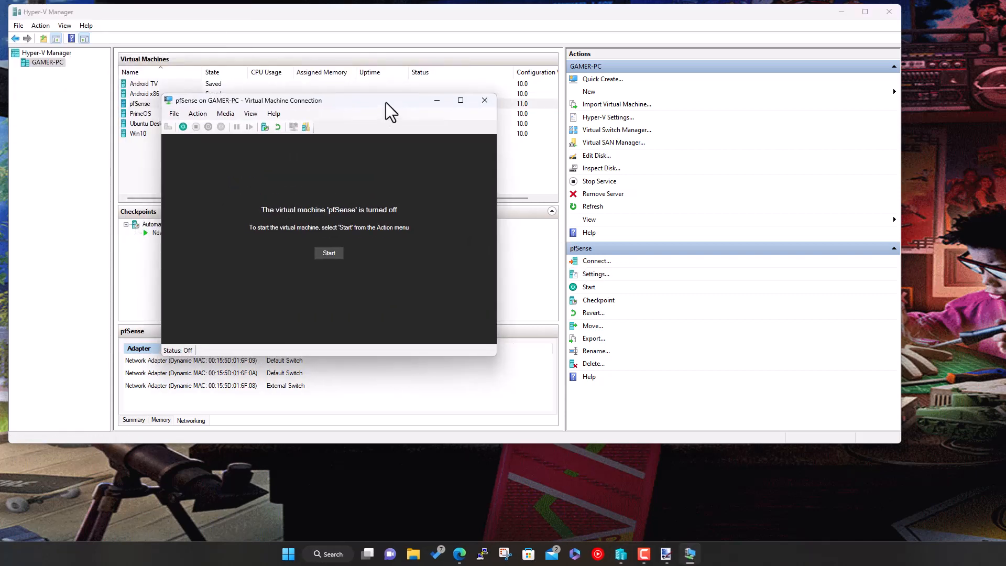
left_click(329, 253)
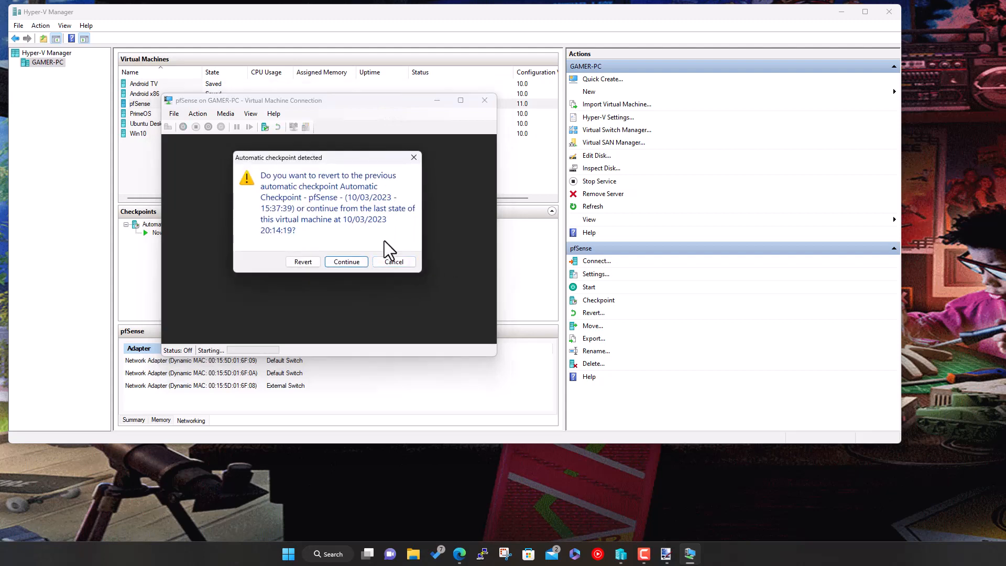
left_click(359, 261)
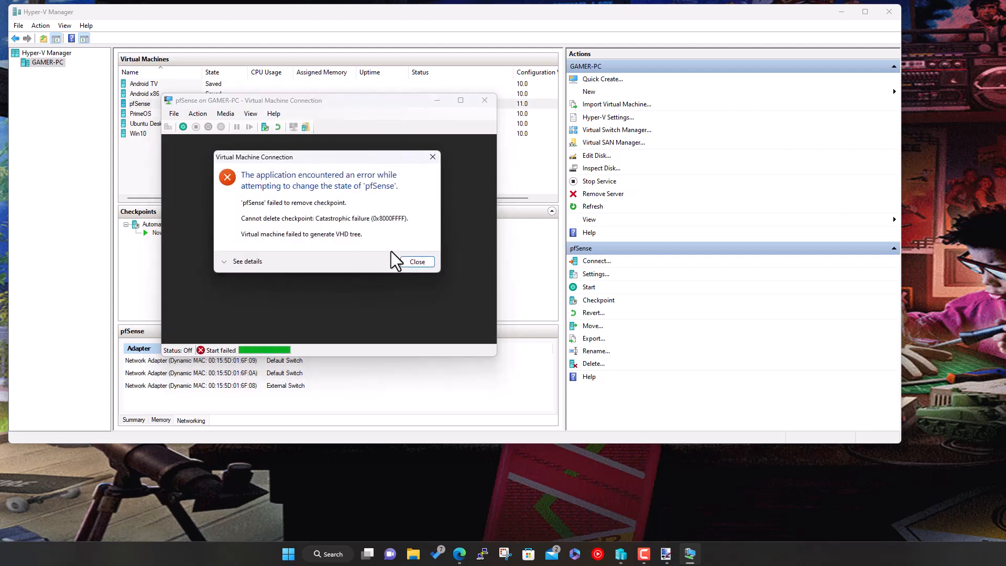
left_click(417, 263)
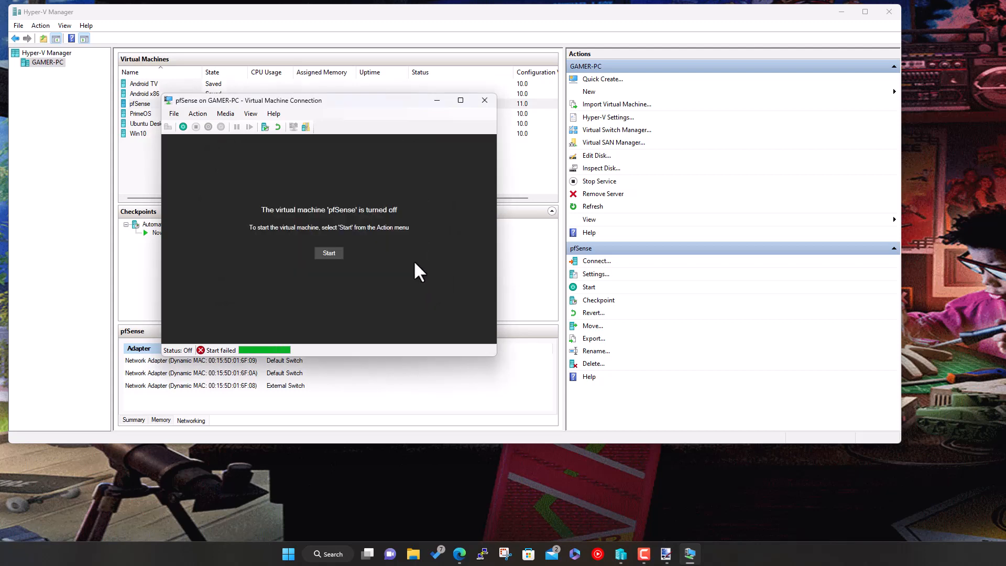
left_click(337, 253)
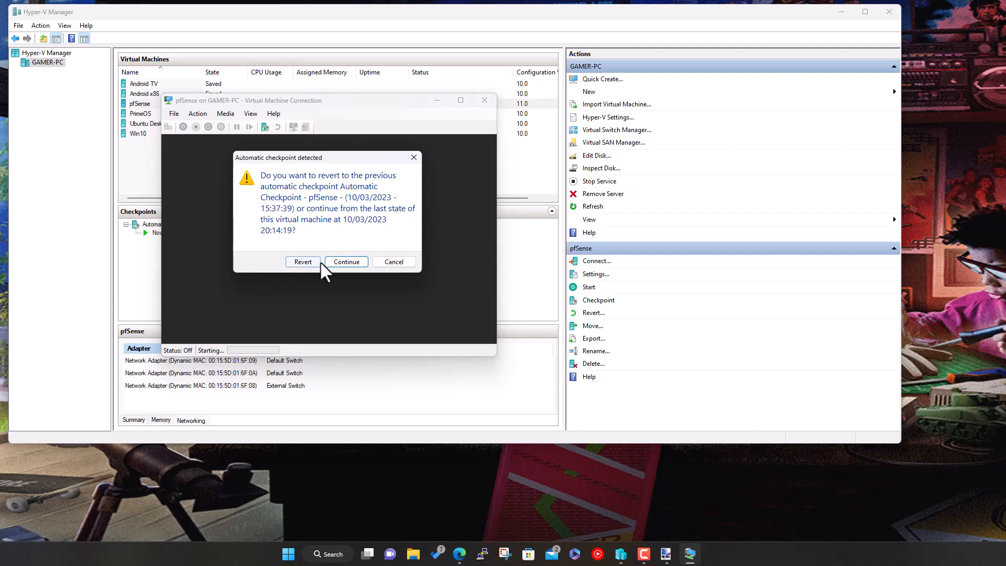
left_click(342, 262)
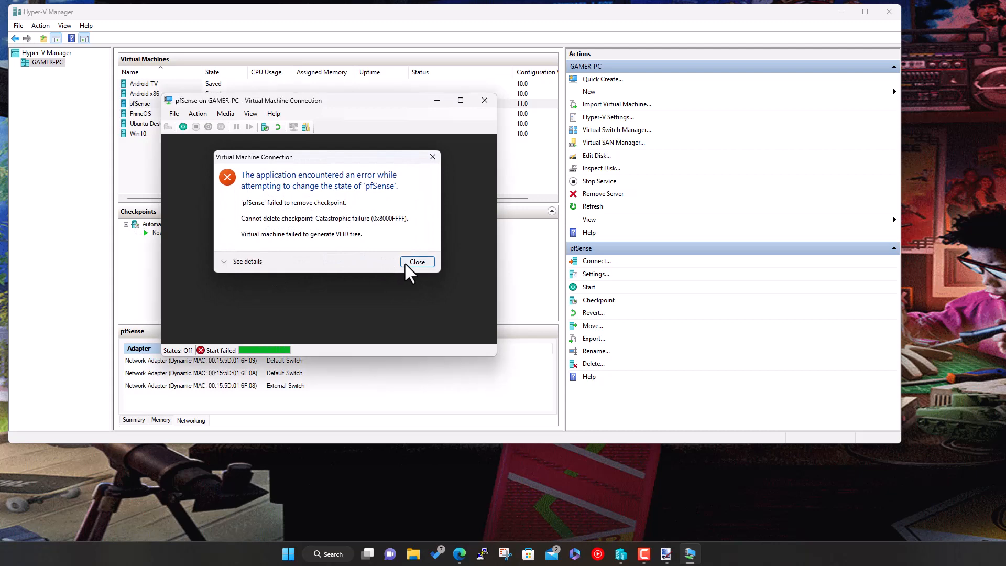
left_click(406, 263)
left_click(325, 253)
left_click(310, 256)
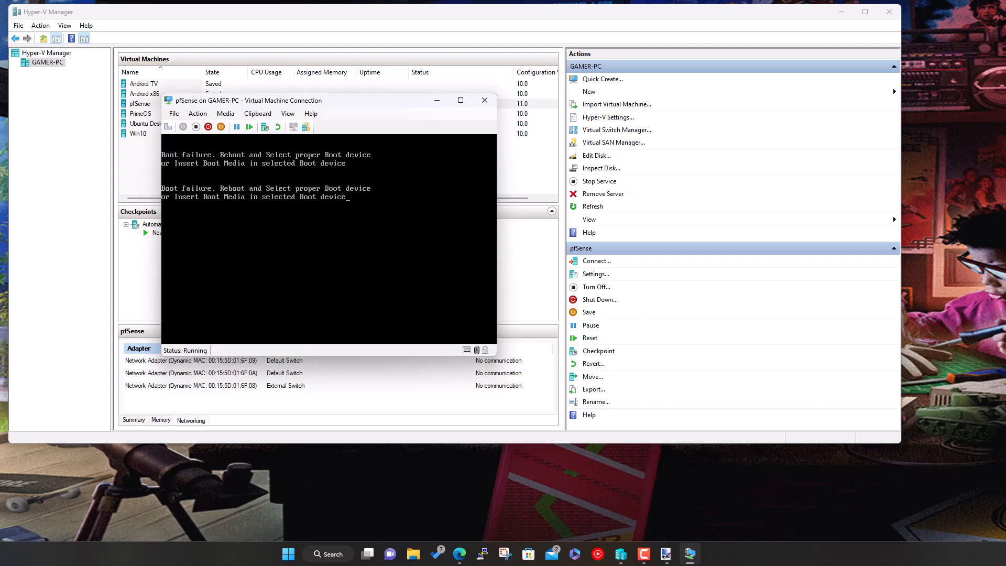
- Insert the pfSense 2.6.0 ISO into the VM's DVD drive, move the console up and minimize Hyper-V Manager
left_click(236, 111)
mouse_move(235, 127)
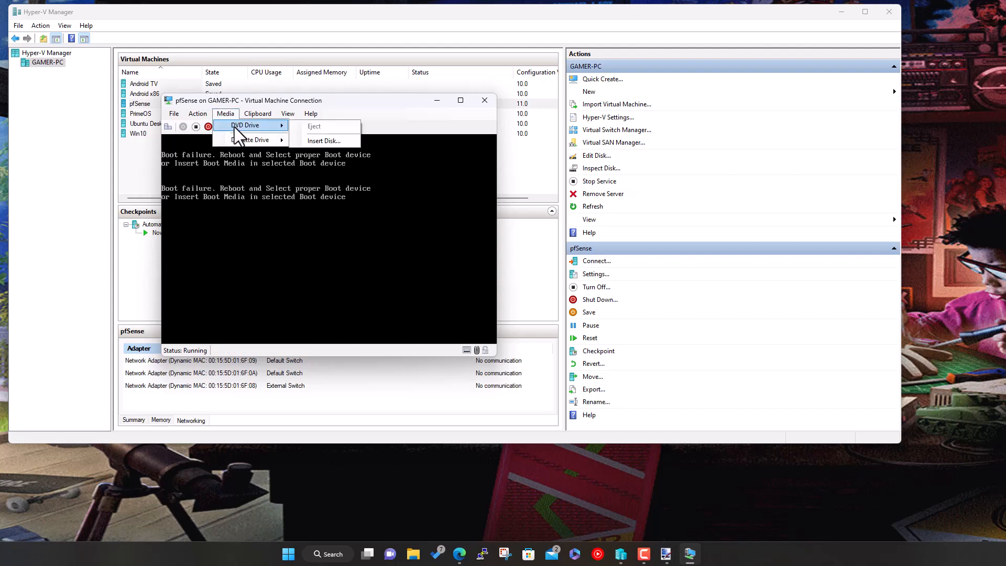
left_click(344, 139)
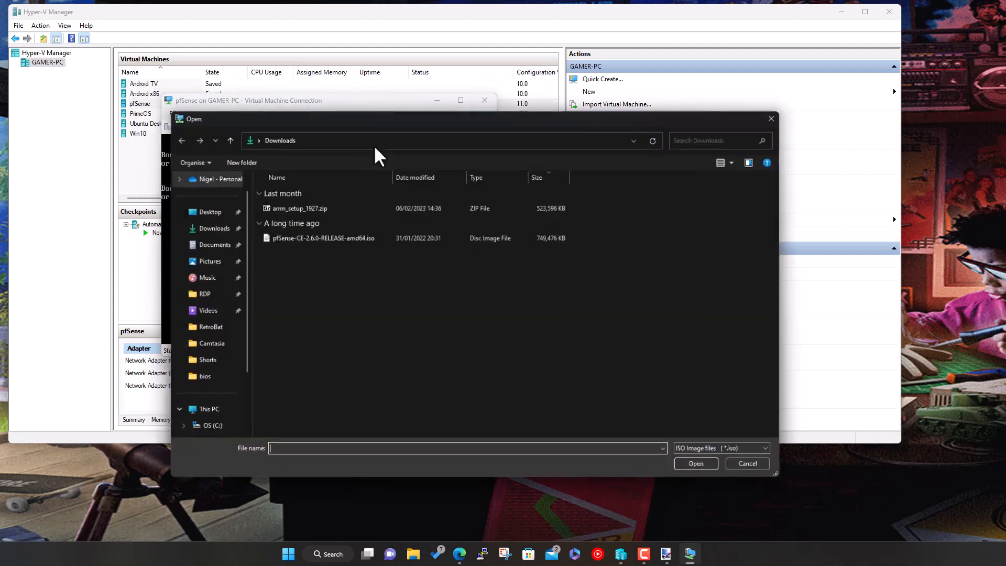
left_click(346, 234)
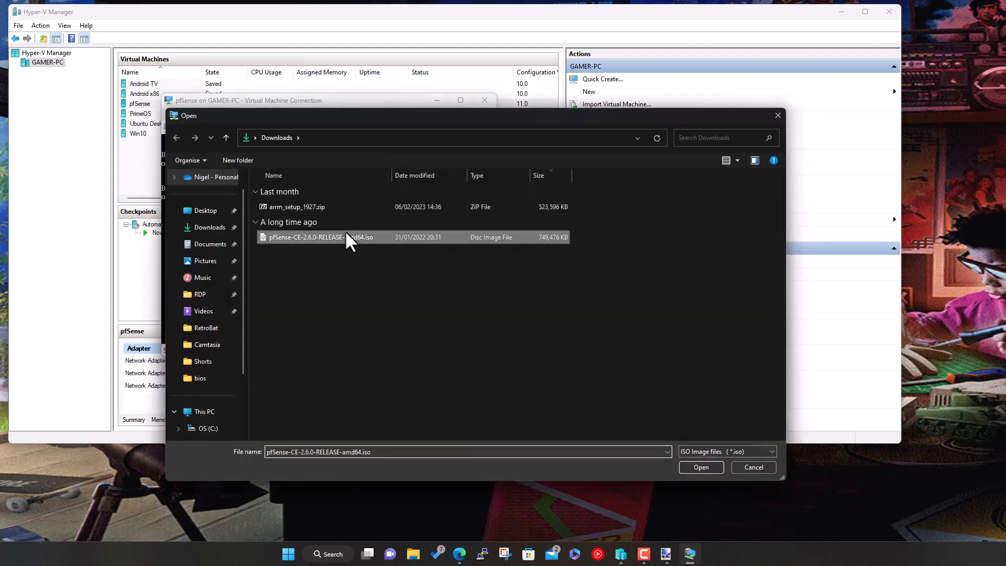
left_click(690, 466)
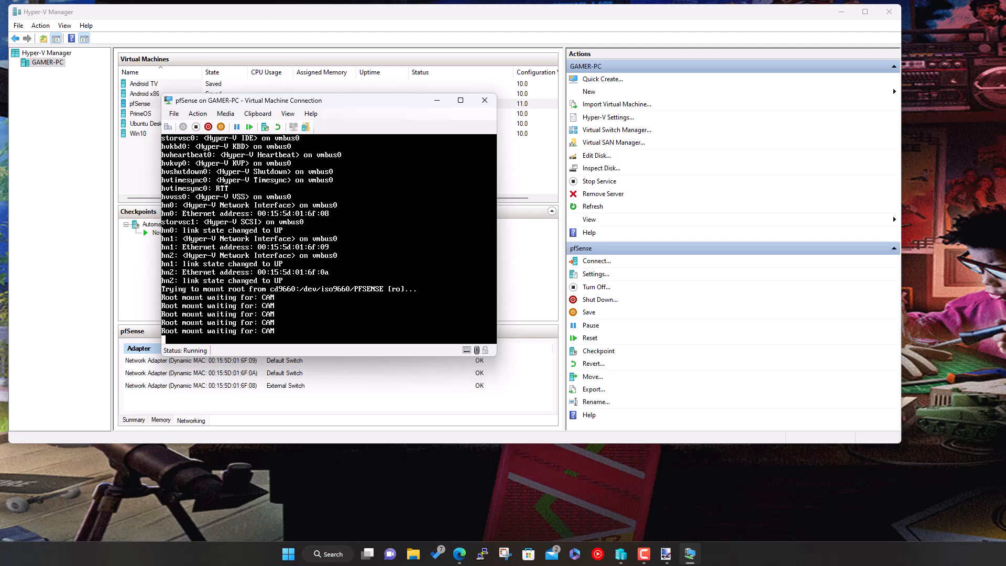
left_click_drag(379, 99, 408, 49)
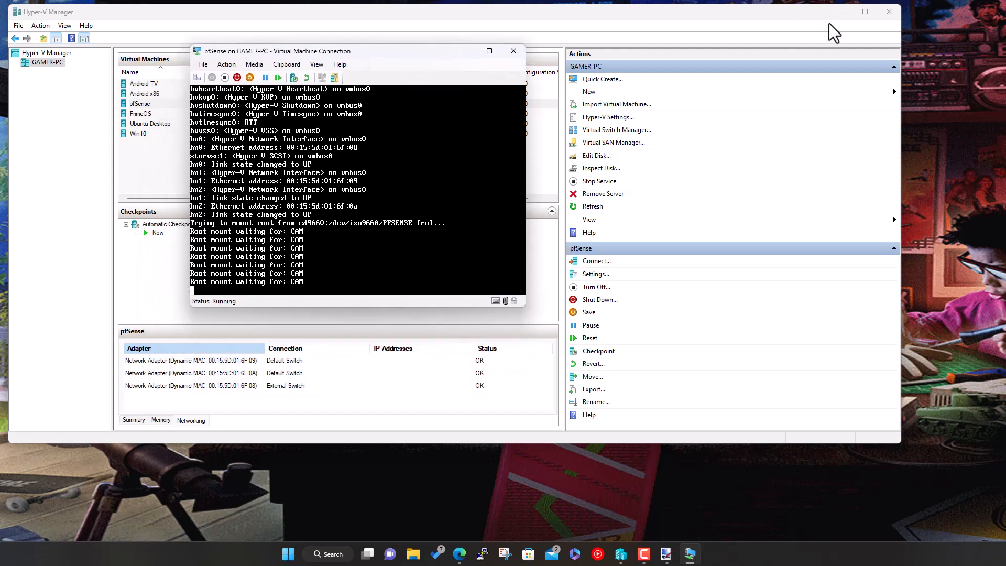
left_click(839, 15)
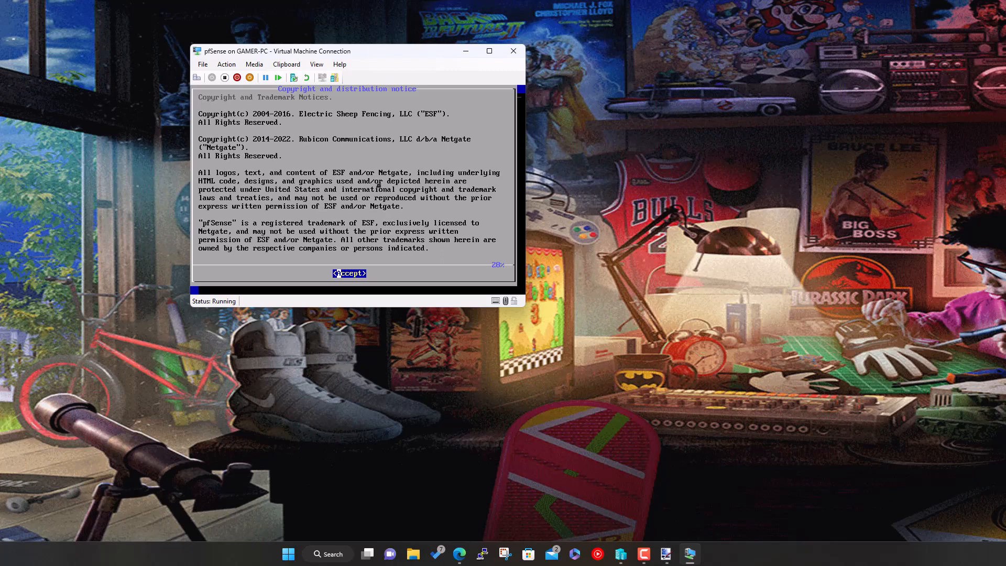
- Accept the copyright notice and choose Install from the pfSense welcome menu
key("Return")
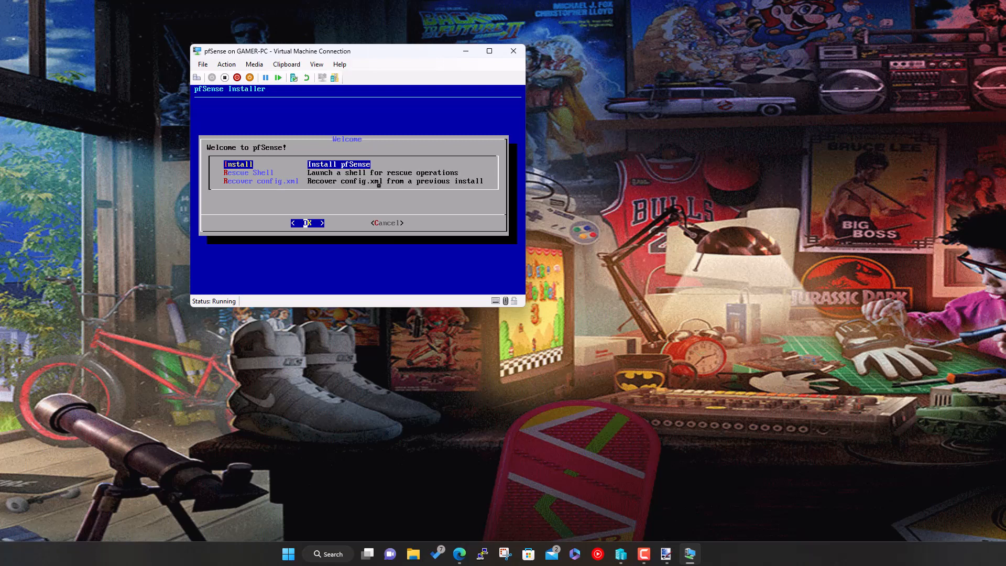
key("Down")
key("Down")
key("Up")
key("Up")
key("Return")
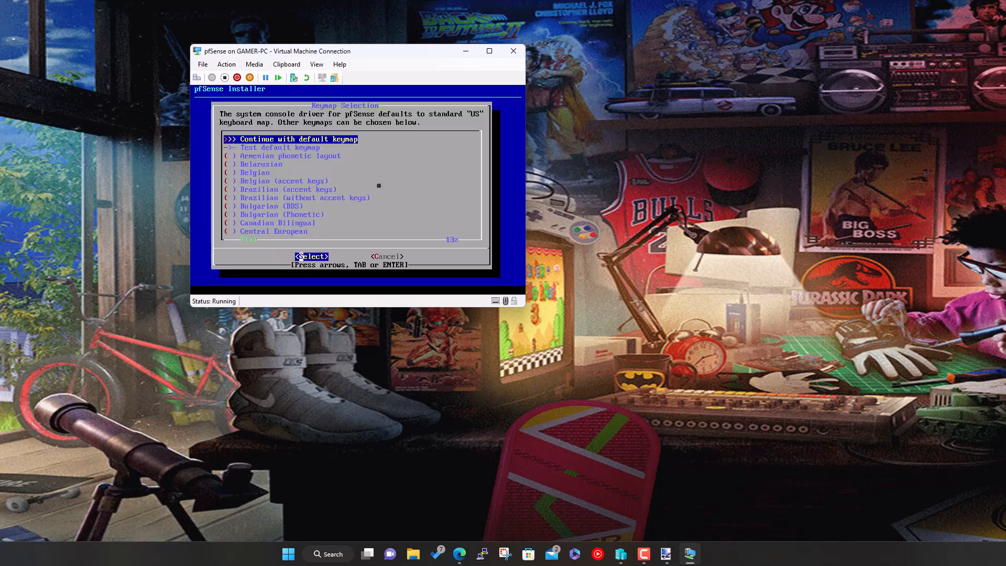
- Select the United Kingdom keymap and continue with uk.kbd
key("Down")
key("Down")
key("Down")
key("Down")
key("Down")
key("Down")
key("Down")
key("Down")
key("Down")
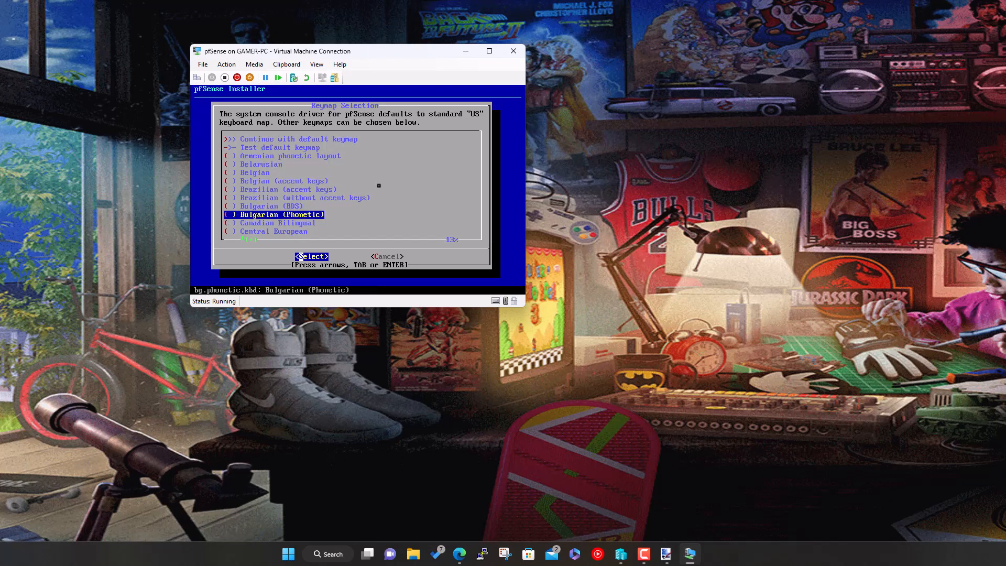
key("Down")
key("Down")
key("Down")
key("Down")
key("Down")
key("Down")
key("Down")
key("Down")
key("Down")
key("Down")
key("Down")
key("Down")
key("Down")
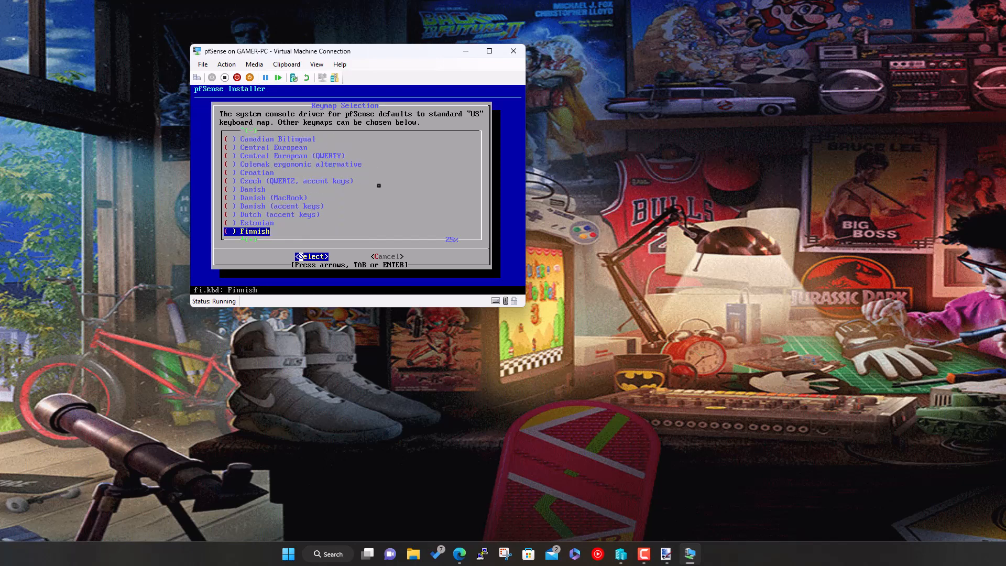
key("Down")
key("Down")
key("Down")
key("Down")
key("Down")
key("Down")
key("Down")
key("Down")
key("Down")
key("Down")
key("Down")
key("Down")
key("Down")
key("Down")
key("Down")
key("Down")
key("Down")
key("Down")
key("Down")
key("Down")
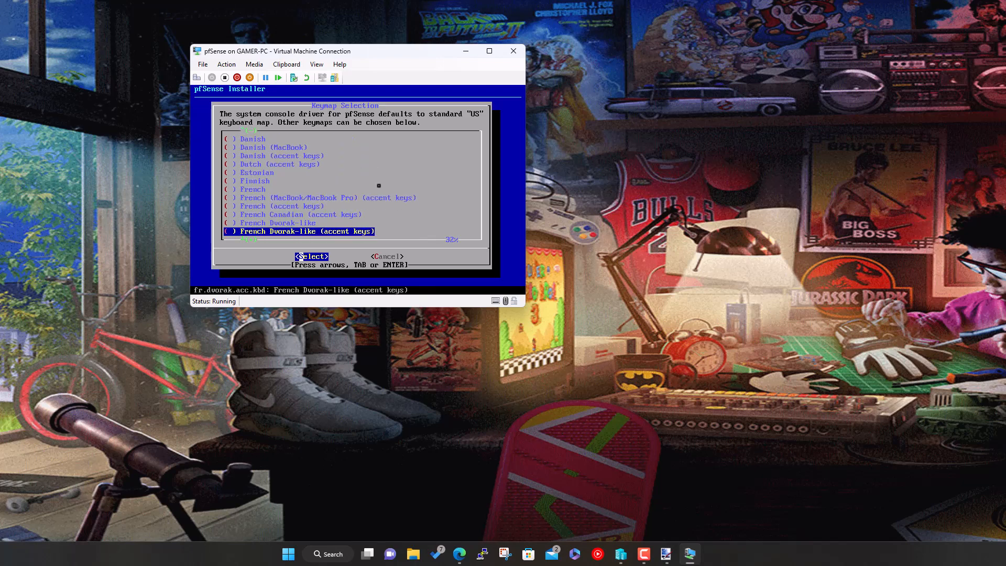
key("Down")
key("Down")
key("Down")
key("Down")
key("Down")
key("Down")
key("Down")
key("Down")
key("Down")
key("Down")
key("Down")
key("Down")
key("Down")
key("Down")
key("Down")
key("Down")
key("Down")
key("Down")
key("Down")
key("Down")
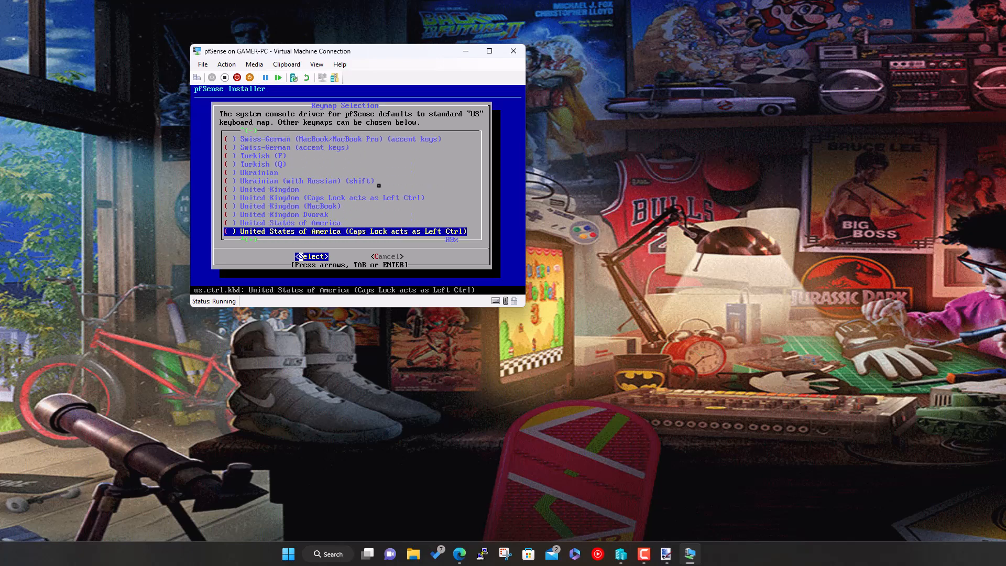
key("Up")
key("Up")
key("Up")
key("Up")
key("Up")
key("Up")
key("Up")
key("Up")
key("Up")
key("Up")
key("Up")
key("Up")
key("Up")
key("Up")
key("Up")
key("Up")
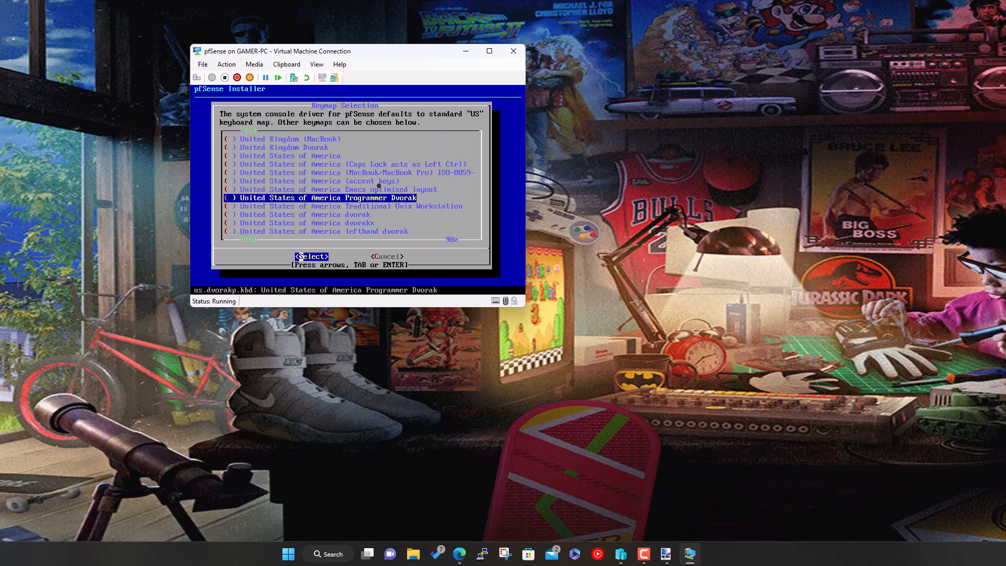
key("Down")
key("Down")
key("Down")
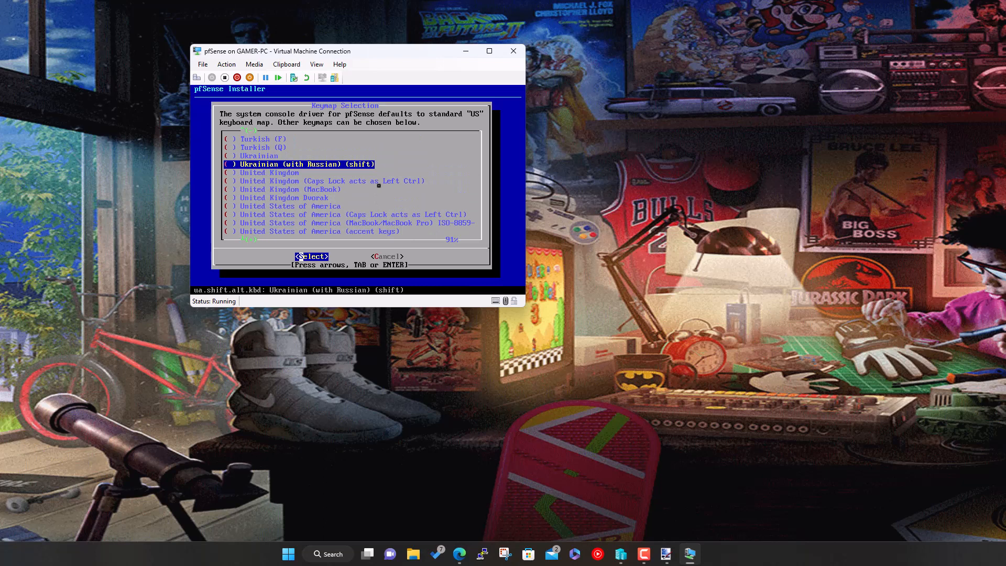
key("Down")
key("Return")
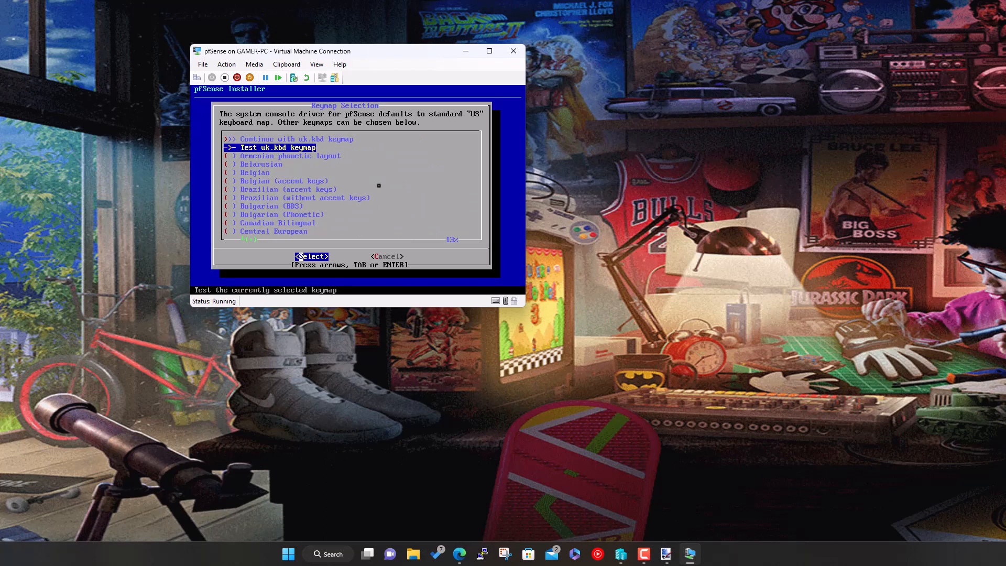
key("Up")
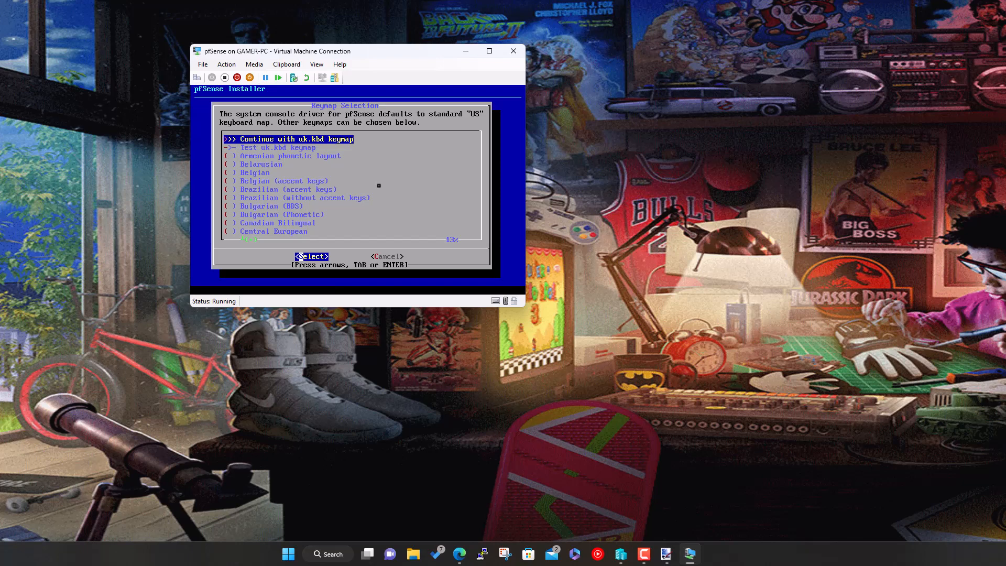
key("Return")
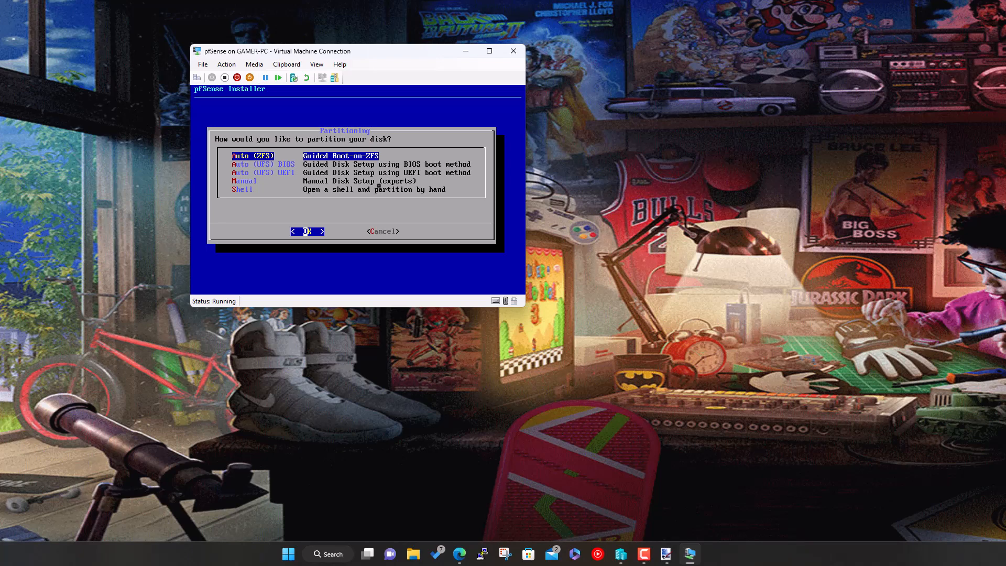
- Choose Auto (ZFS) with a no-redundancy stripe on disk da0, then move to YES on the wipe prompt
key("Return")
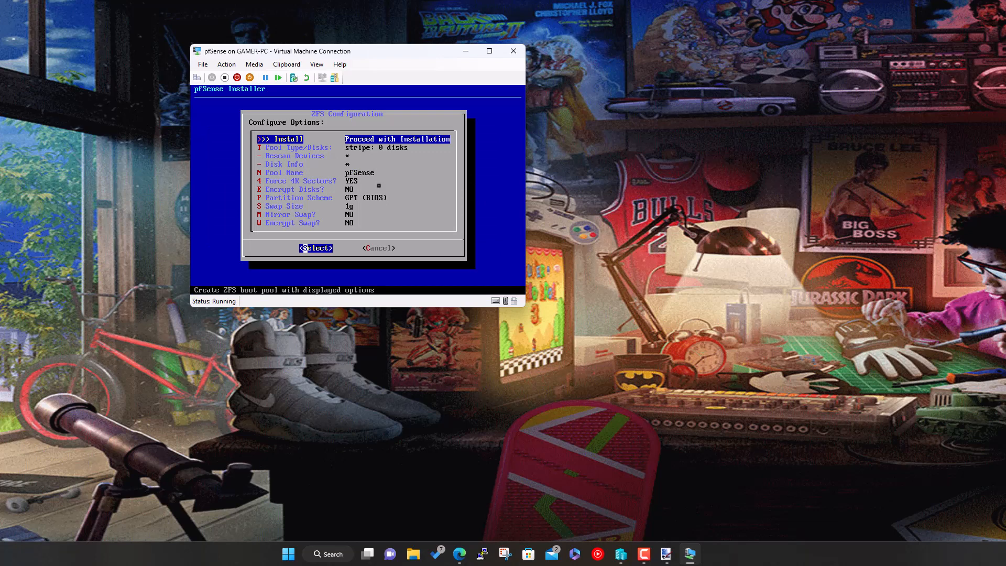
key("Return")
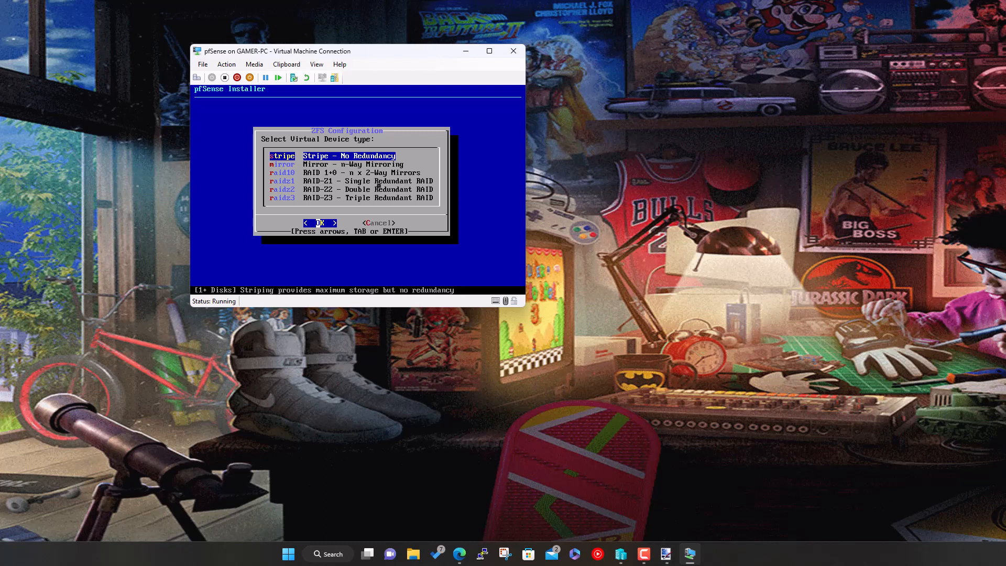
key("Return")
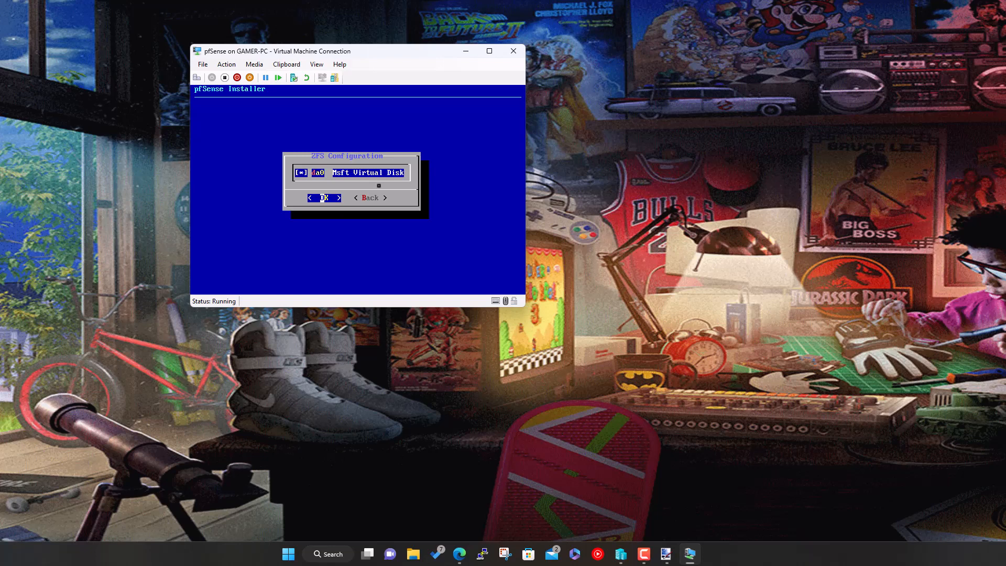
key("Return")
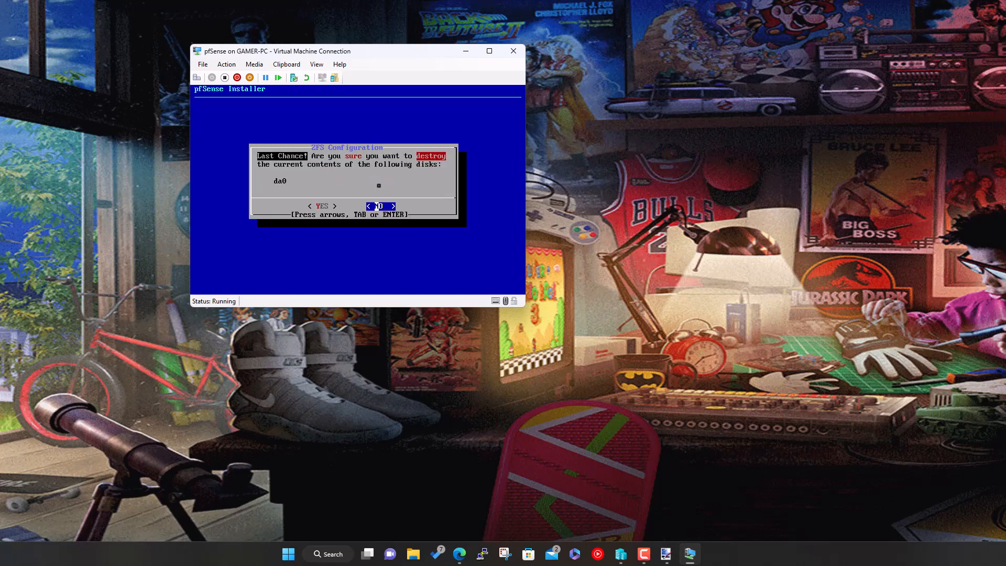
key("Left")
- Confirm YES to wipe da0 and let the pfSense installation run to completion
key("Return")
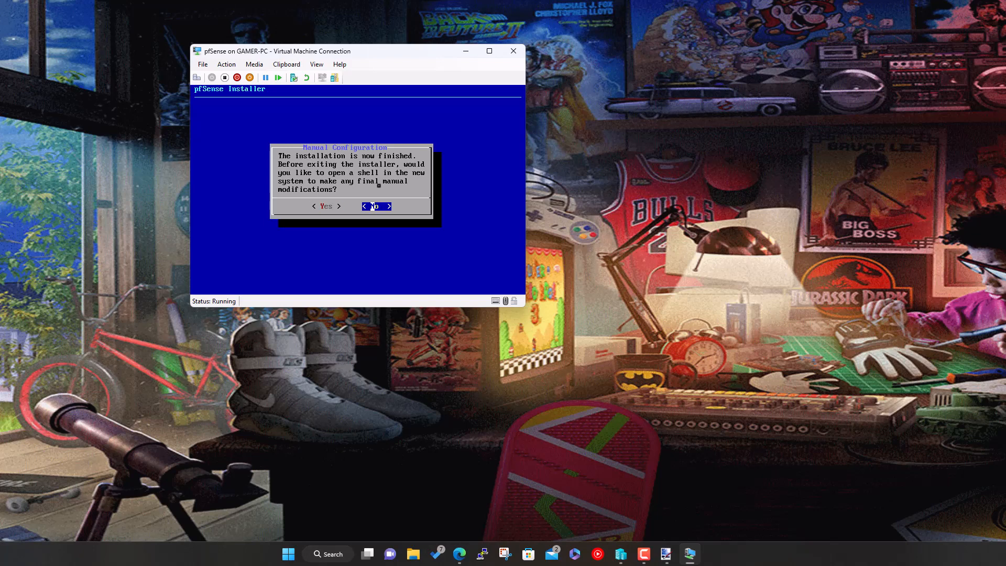
- Decline the post-install shell, then after reboot accept the notice, cancel the installer and reach a login prompt
key("Return")
key("Return")
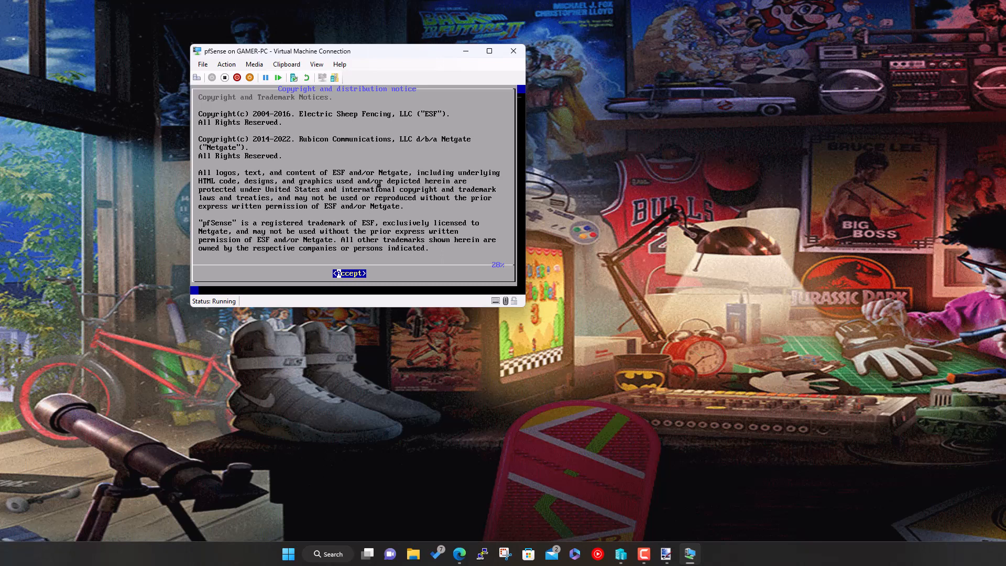
key("Return")
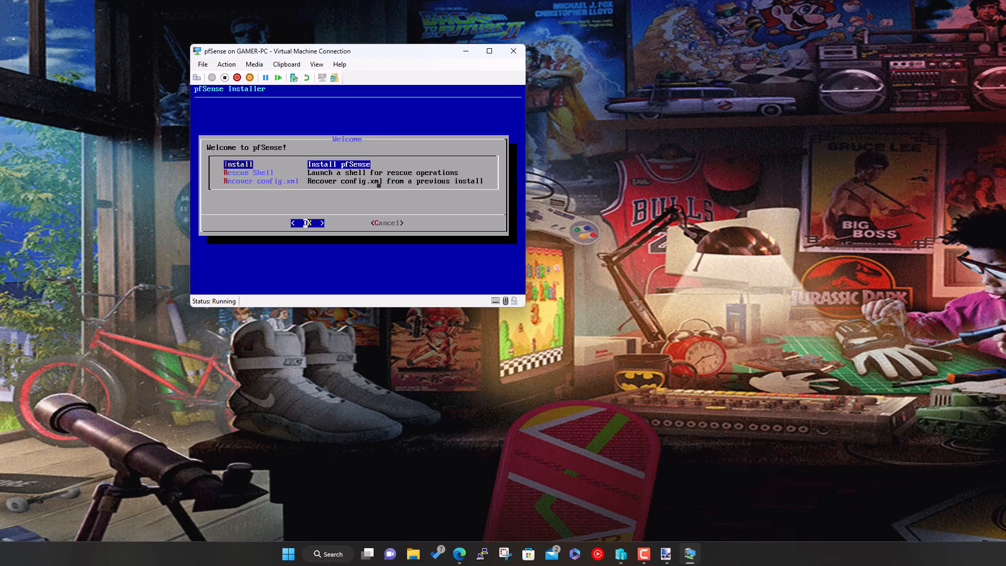
key("Down")
key("Down")
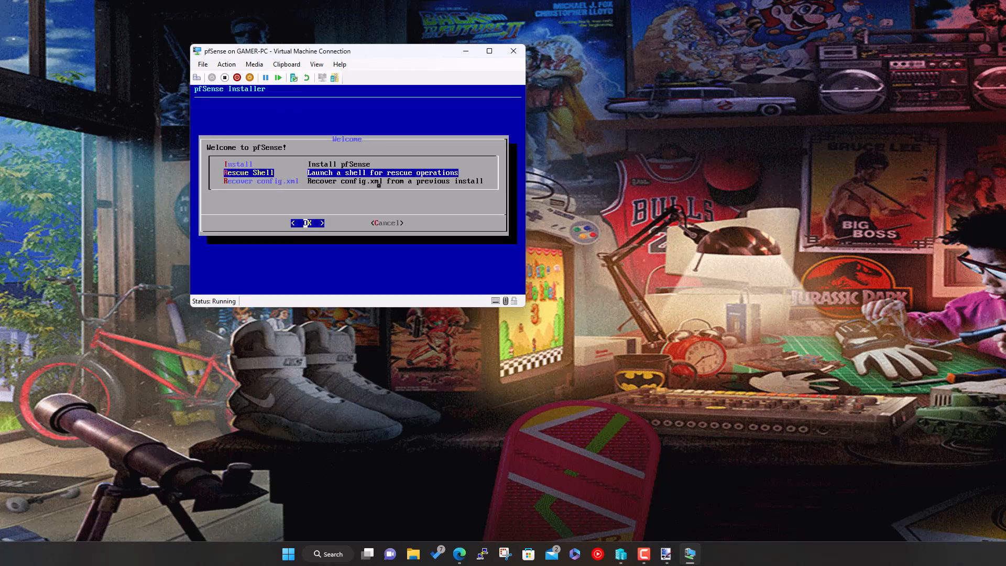
key("Tab")
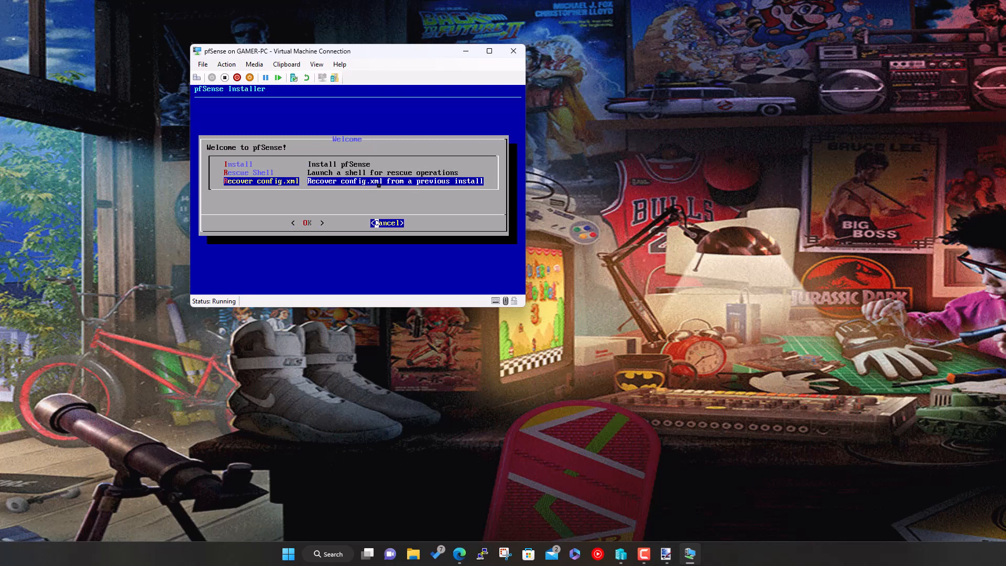
key("Return")
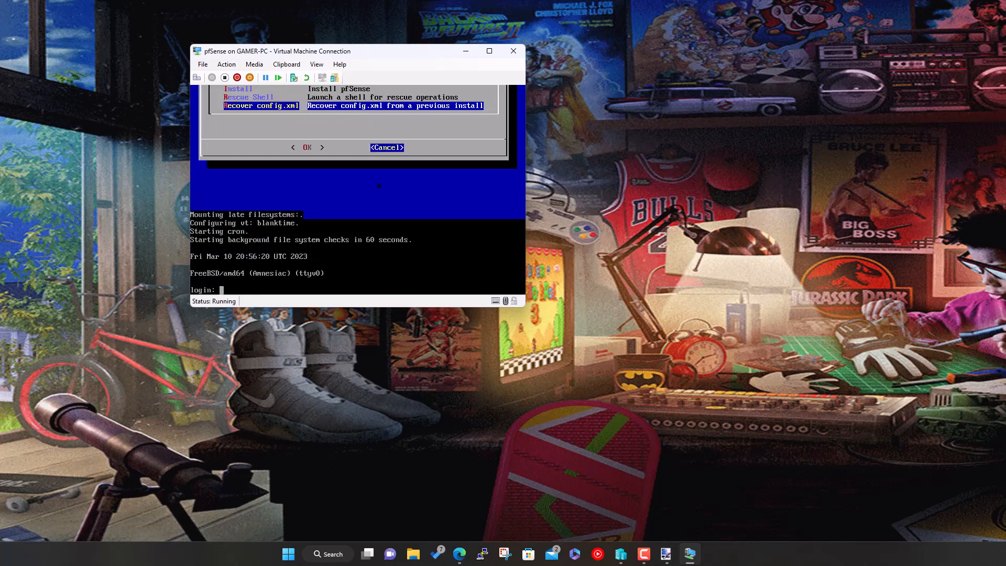
key("Return")
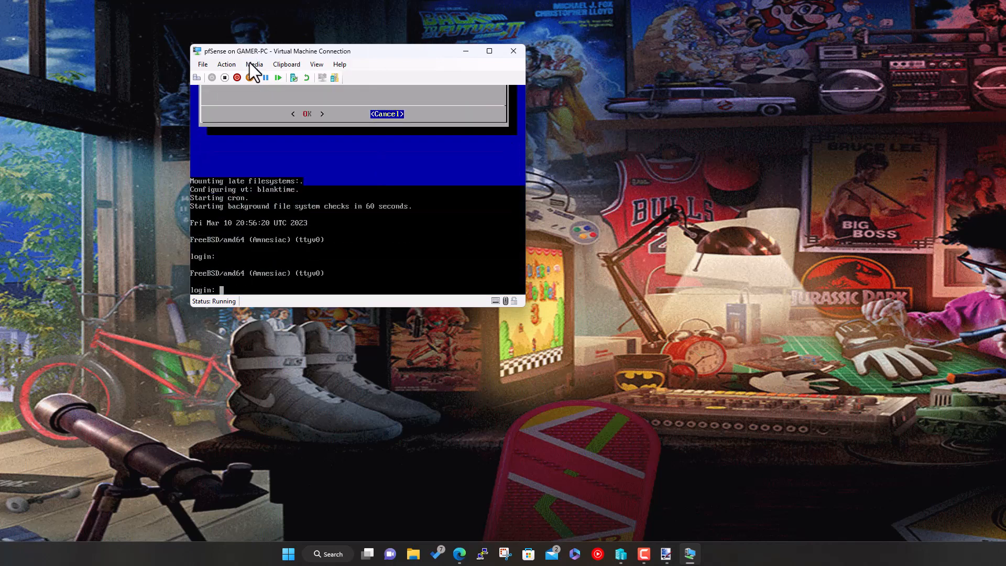
left_click(251, 63)
mouse_move(263, 76)
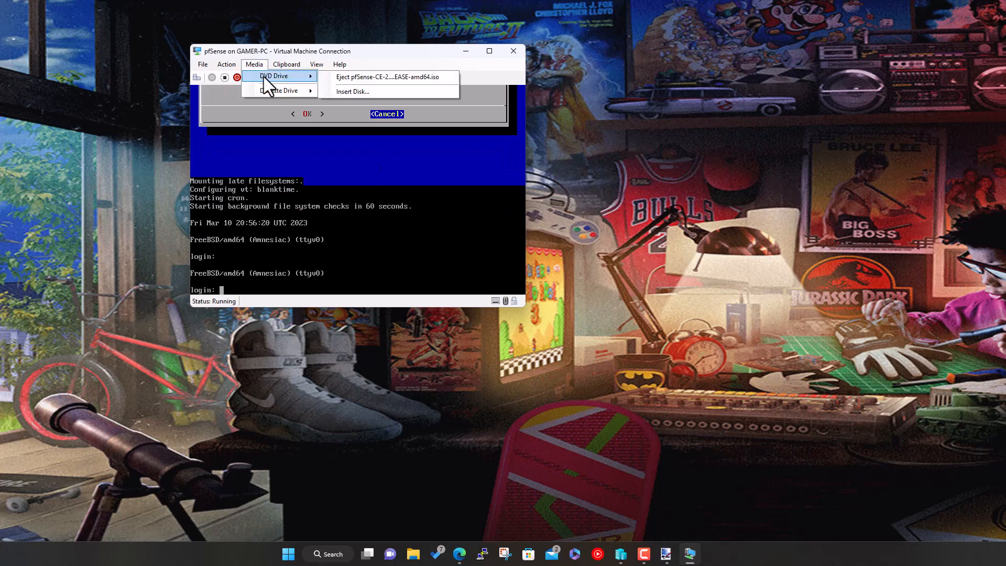
left_click(350, 76)
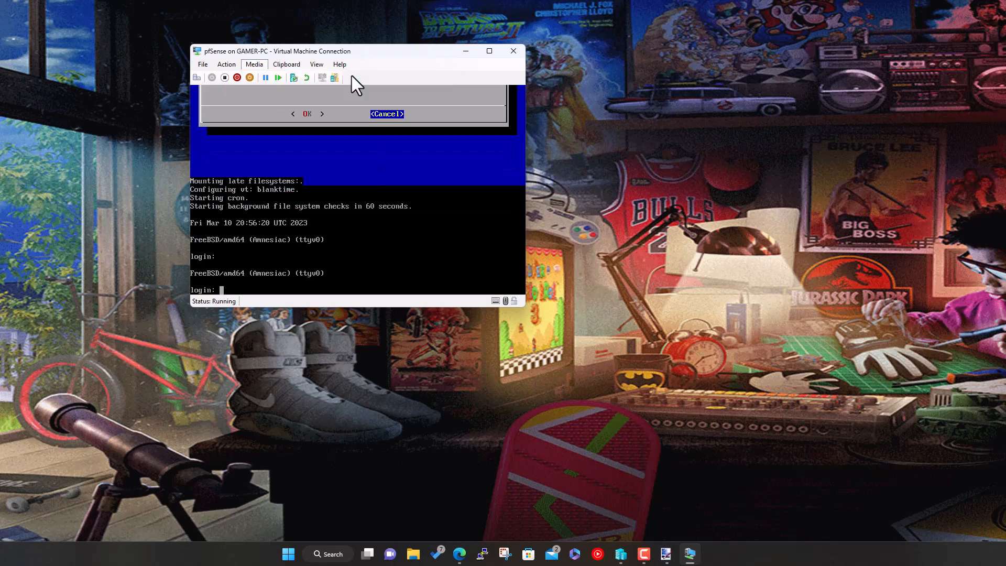
left_click(279, 77)
left_click(379, 196)
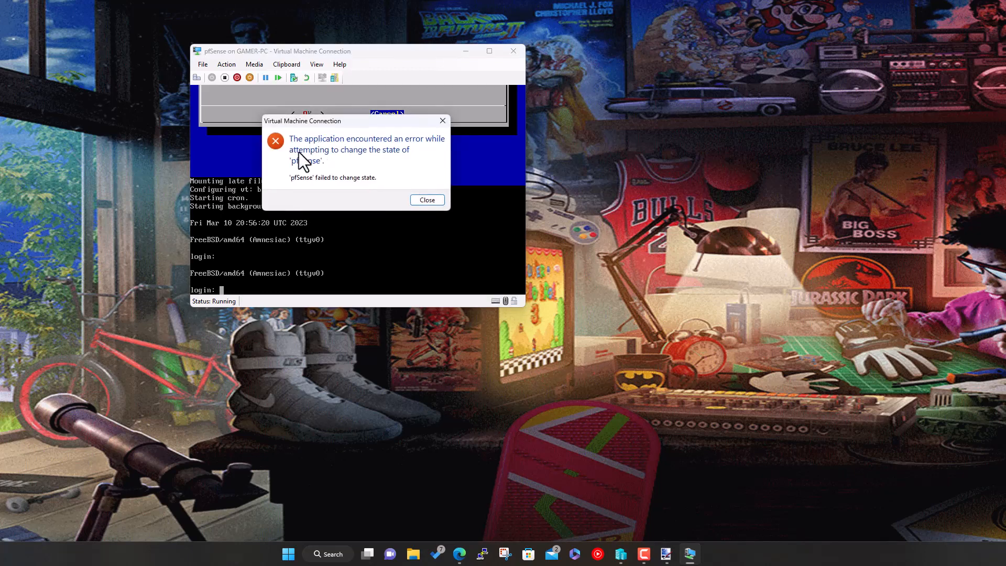
left_click(433, 200)
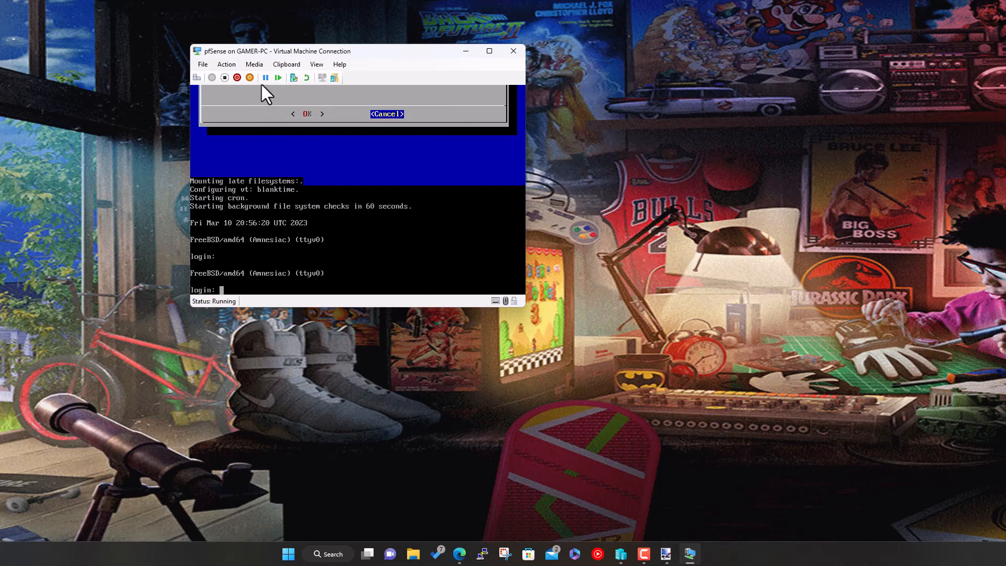
- Shut down the pfSense VM from the toolbar and confirm Shut Down
left_click(238, 78)
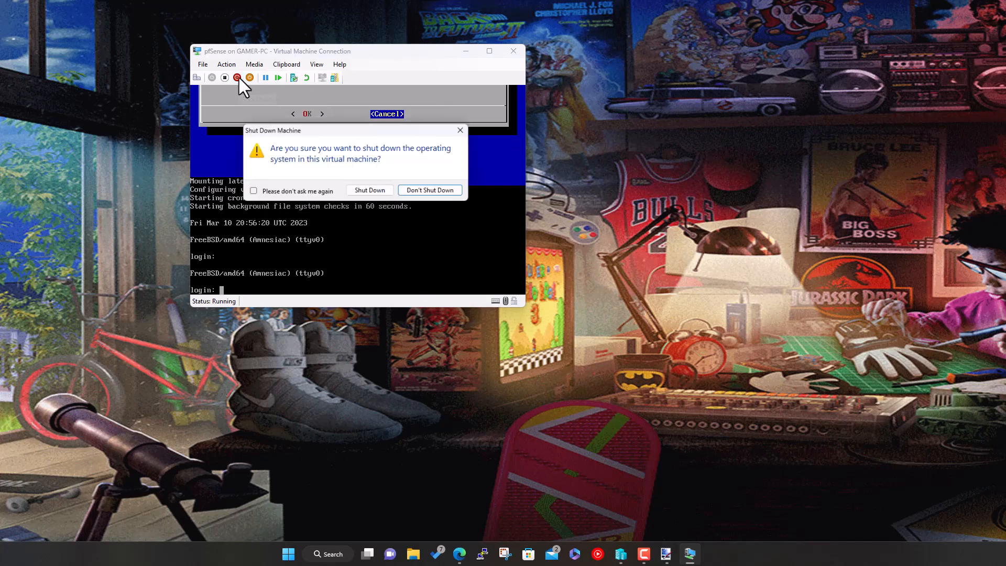
left_click(378, 191)
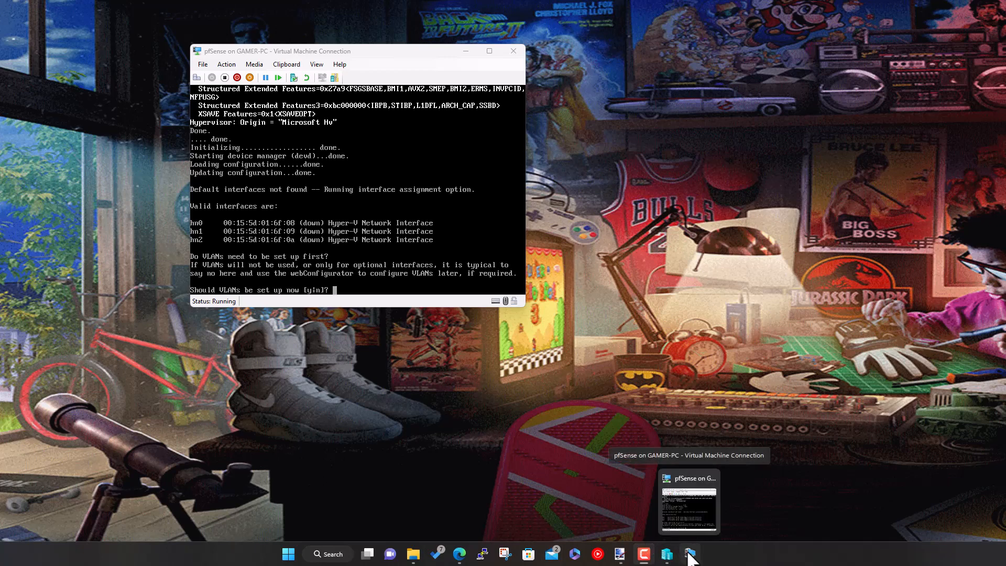
- In Hyper-V Manager, view the pfSense VM's network adapters with full MAC addresses, then minimize it
left_click(667, 554)
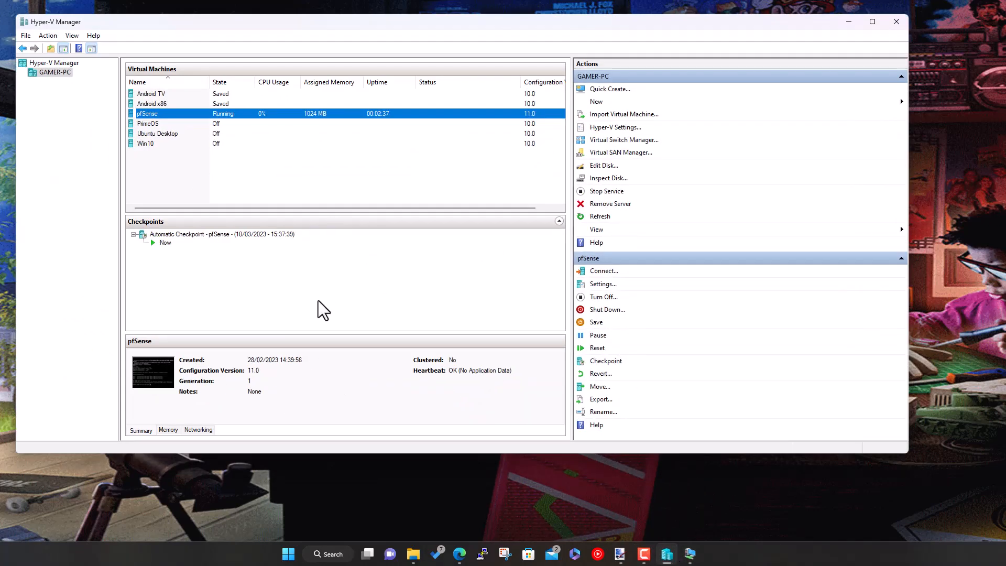
left_click(202, 430)
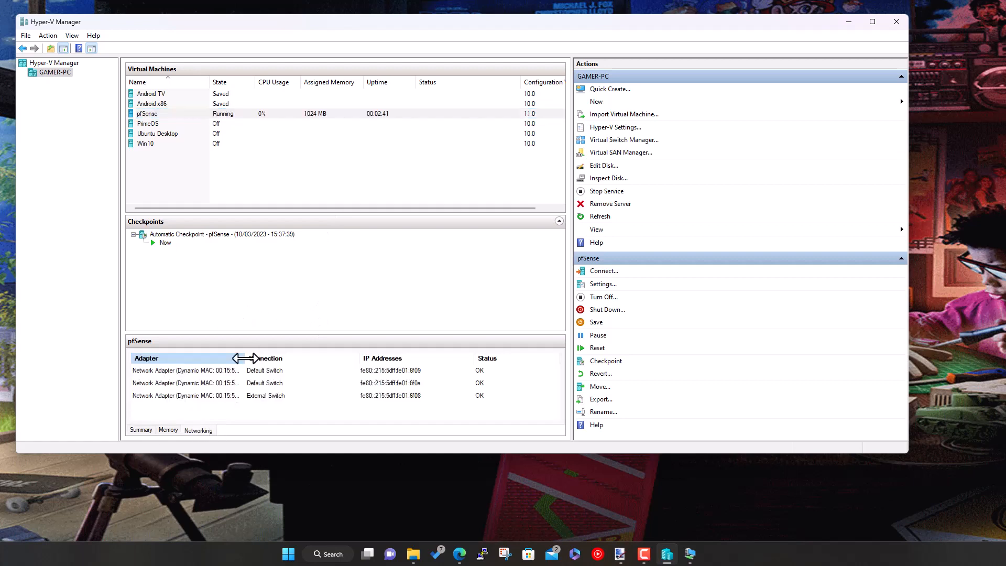
left_click_drag(245, 358, 286, 357)
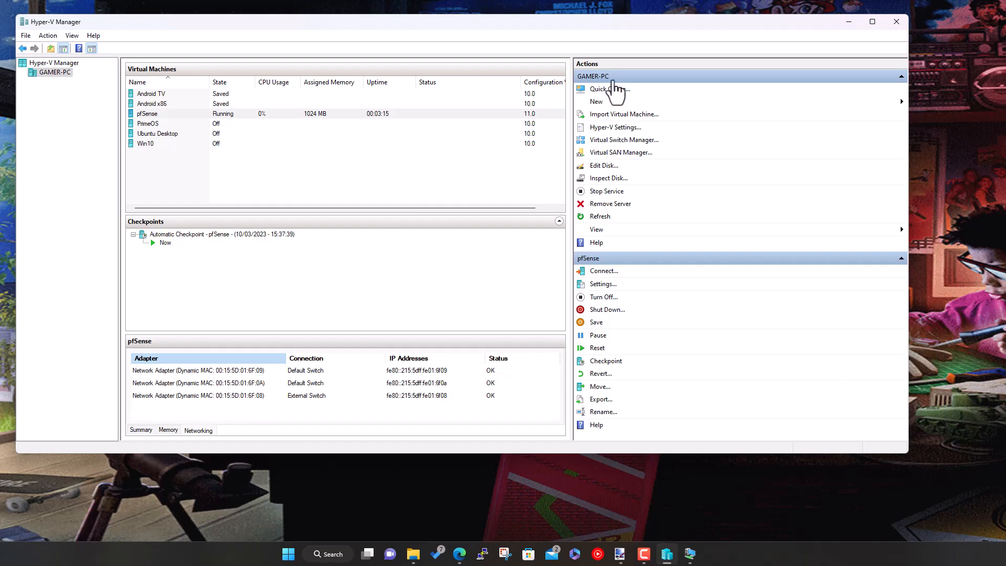
left_click(850, 22)
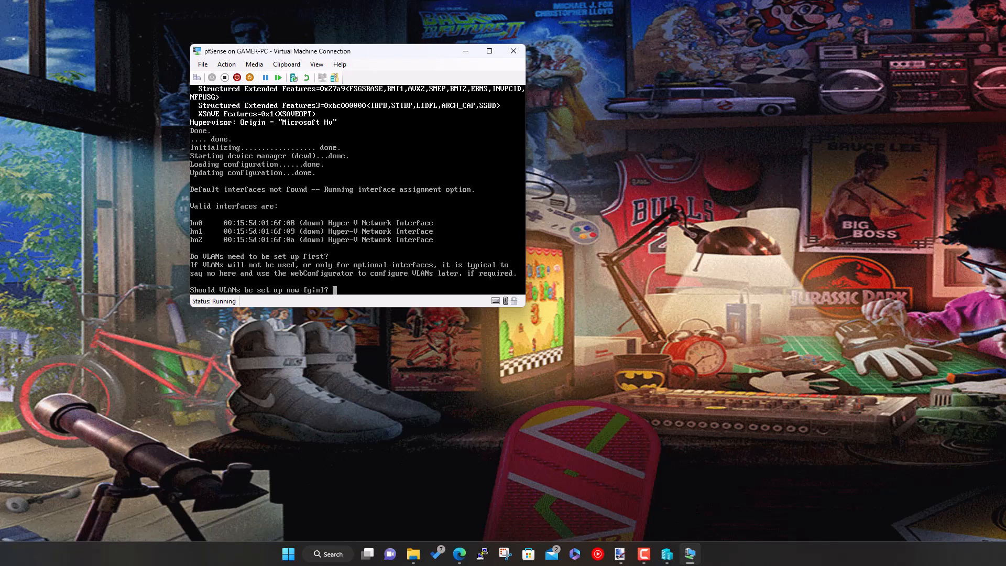
- Decline VLAN setup, then enter hn1 for WAN, hn0 for LAN and hn2 for OPT1
type("n")
key("Return")
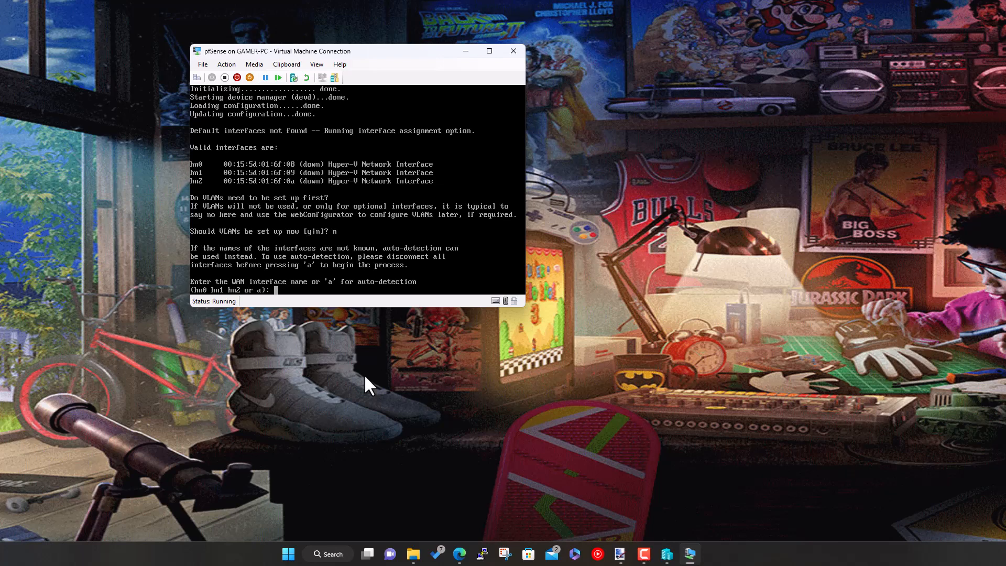
type("hn1")
key("Return")
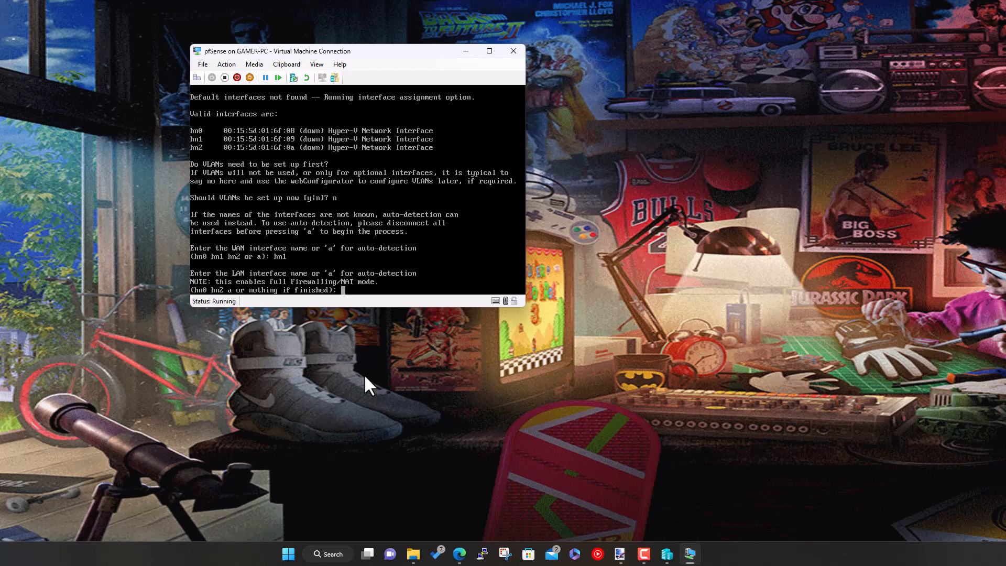
type("hn0")
key("Return")
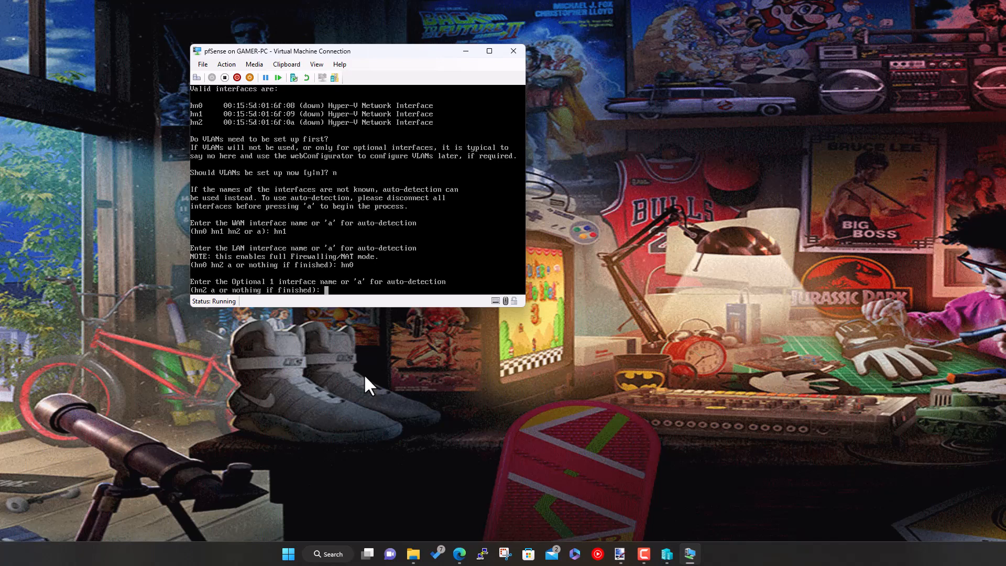
type("hn2")
key("Return")
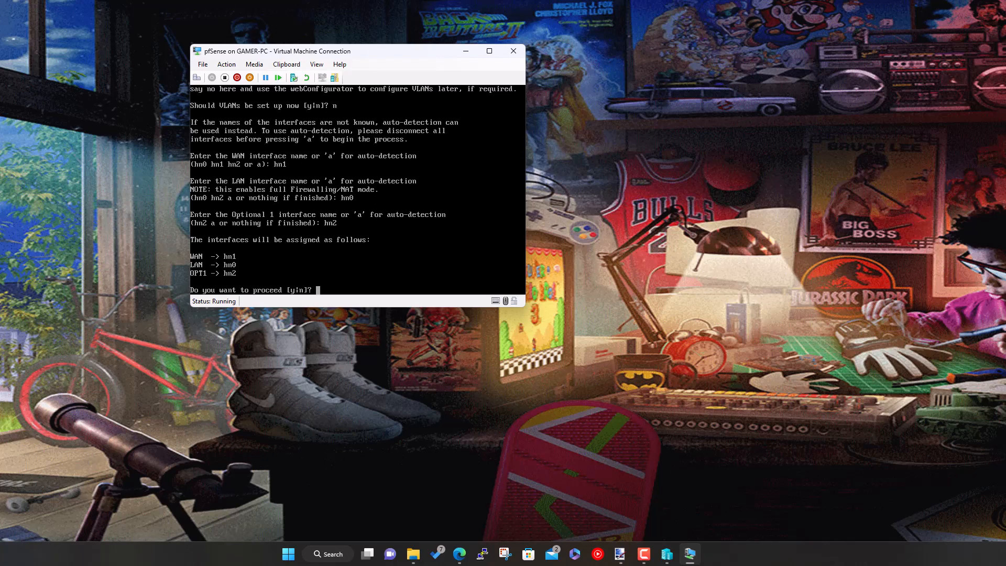
- Answer y to apply the WAN hn1, LAN hn0 and OPT1 hn2 assignments
type("y")
key("Return")
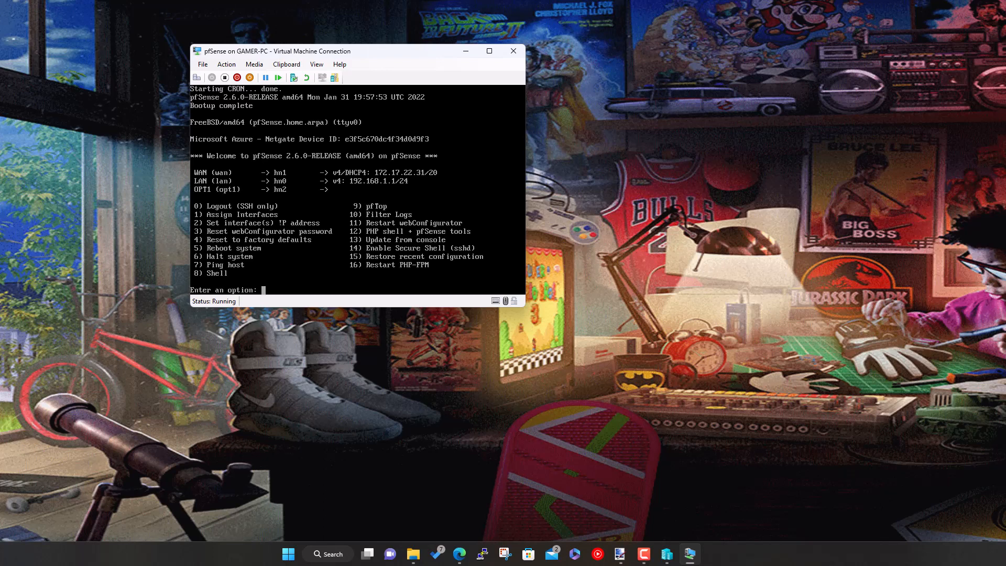
- Choose option 2, pick interface 2 (LAN), and enter 192.168.1.168 as its IPv4 address
type("2")
key("Return")
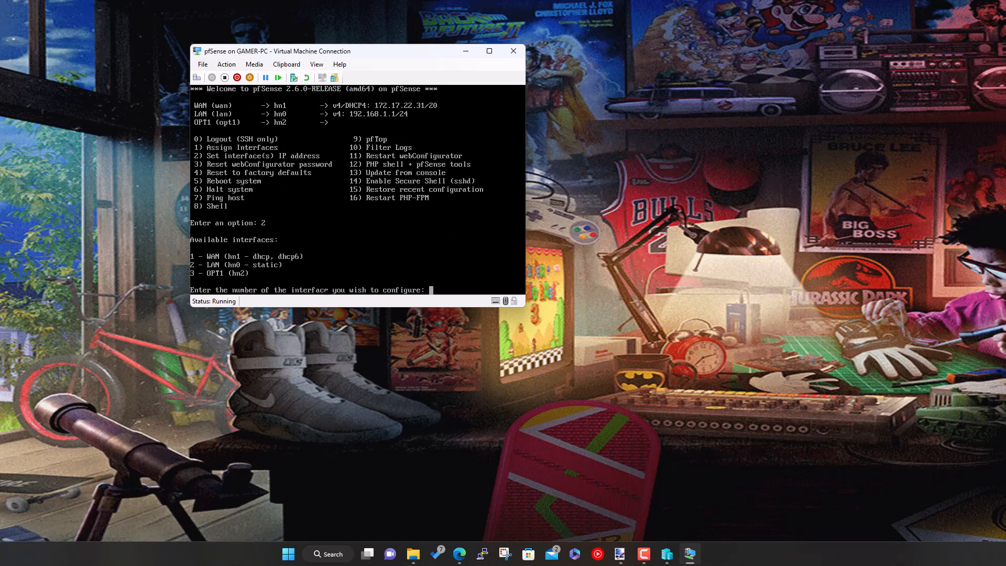
type("2")
key("Return")
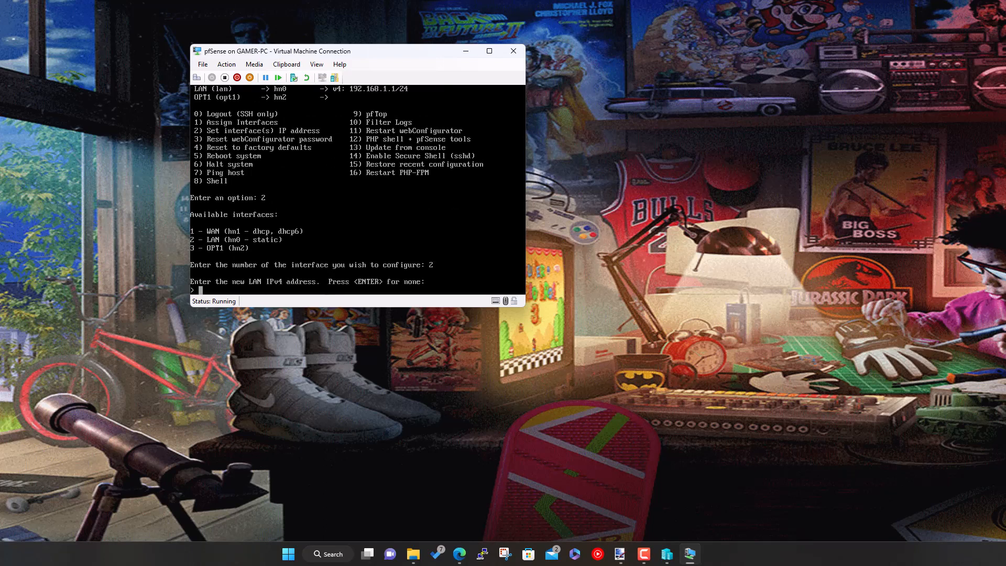
type("192.168.1")
type(".168")
key("Return")
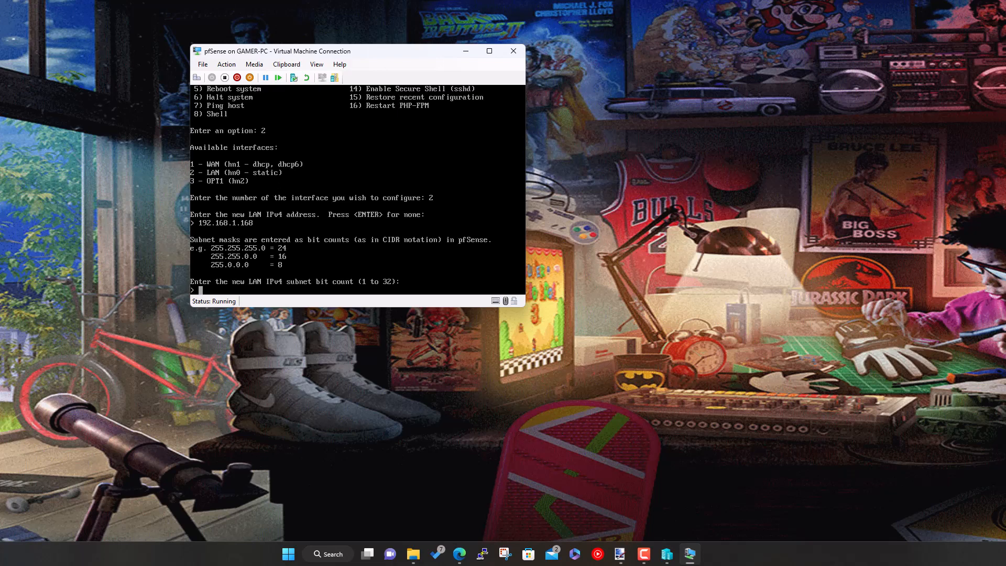
- Give LAN a 24-bit subnet with no gateway, no IPv6 and no DHCP server
type("24")
key("Return")
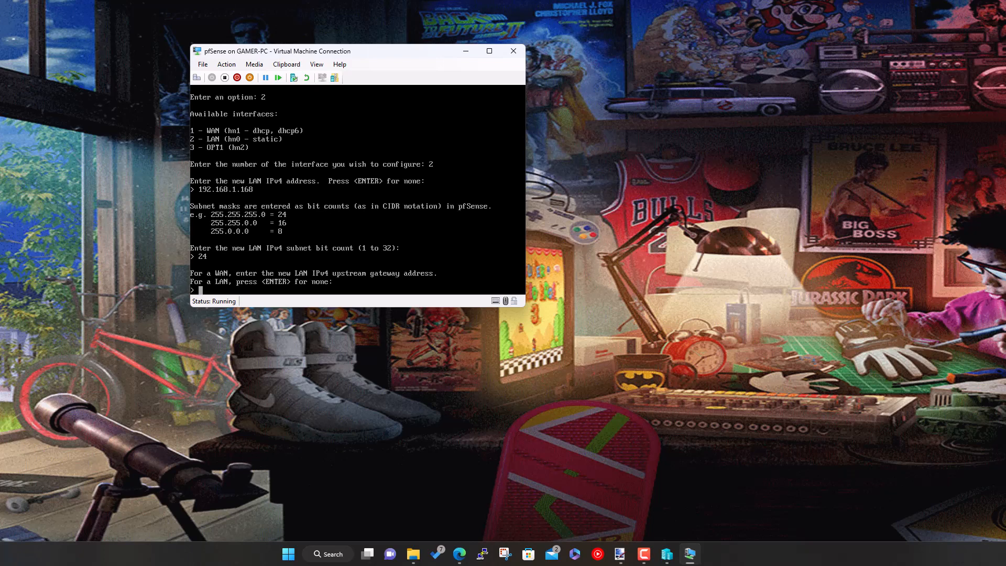
key("Return")
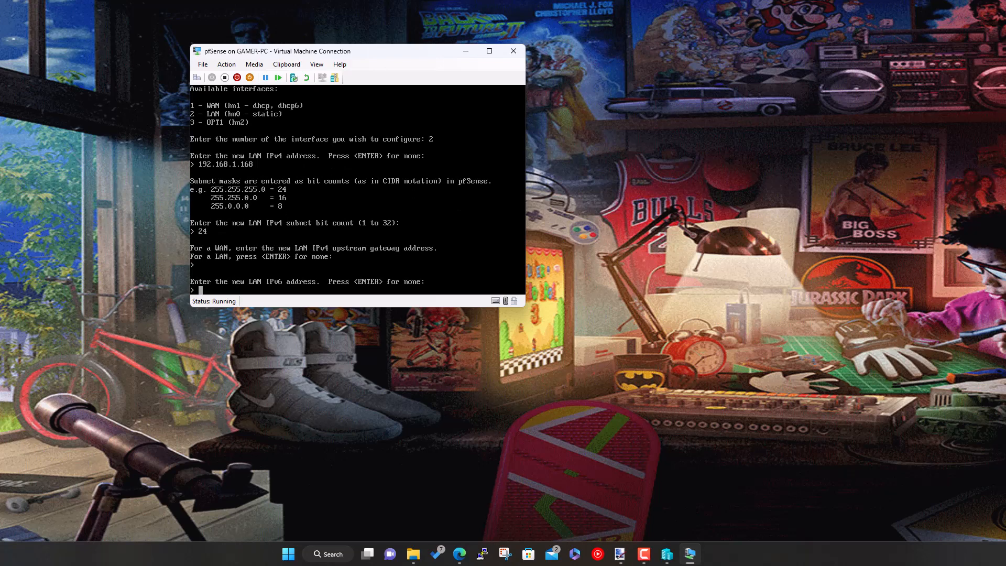
key("Return")
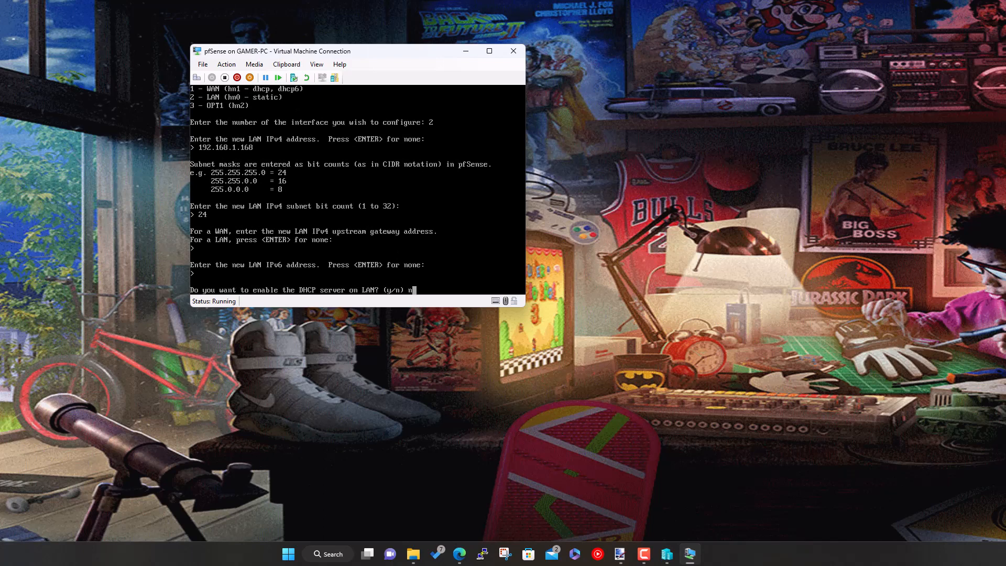
key("Return")
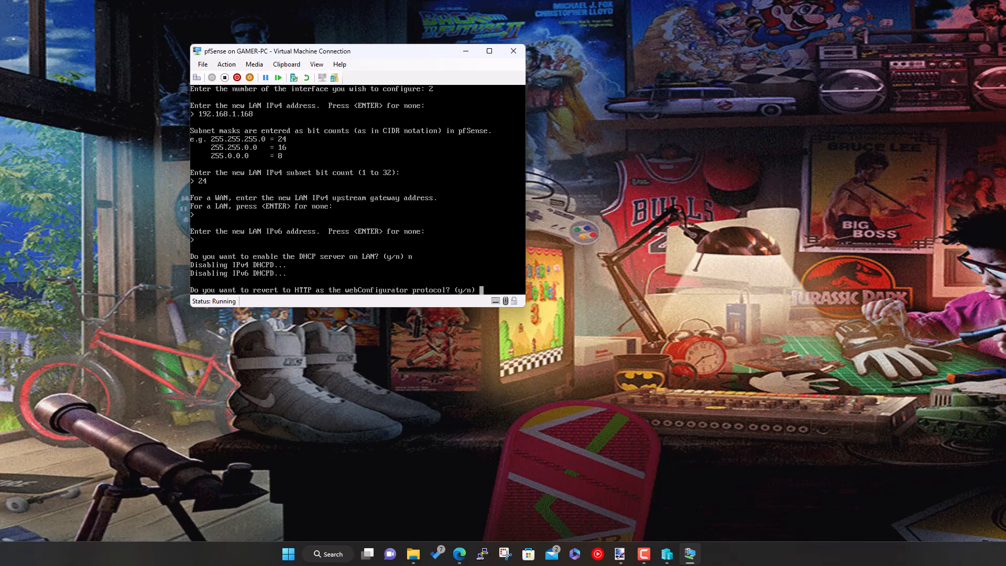
- Revert the webConfigurator to HTTP, return to the console menu, and open a new Edge window
type("y")
key("Return")
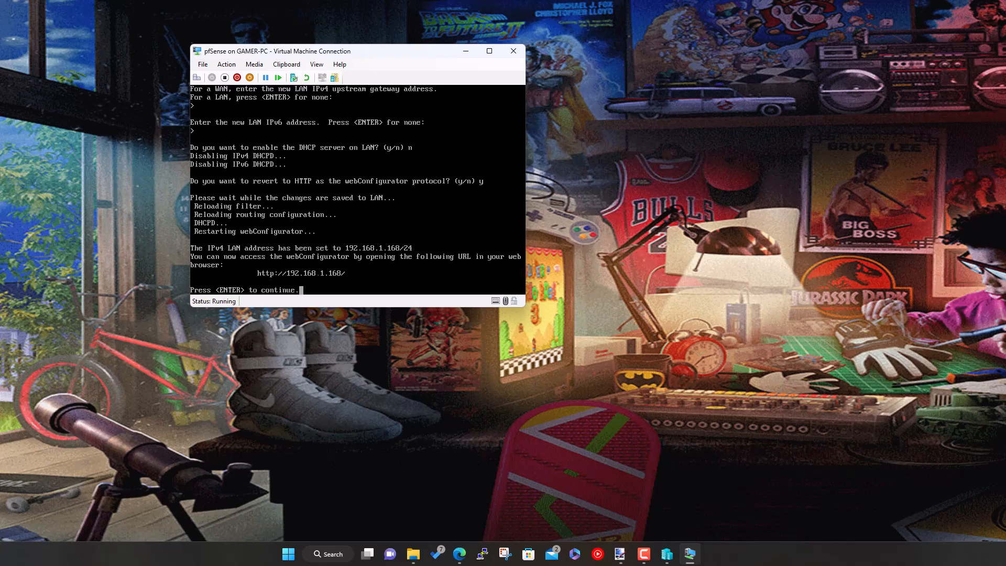
key("Return")
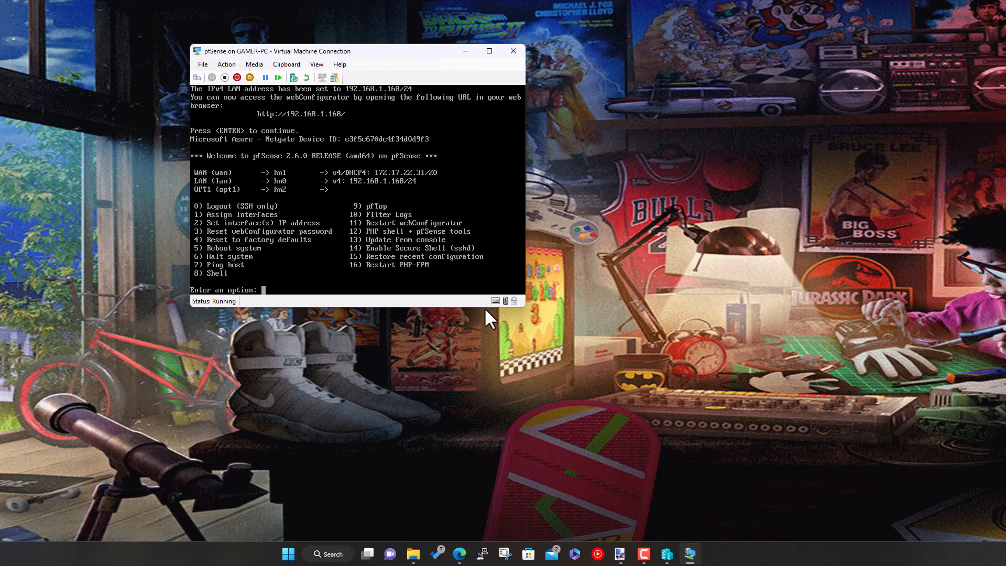
left_click(459, 554)
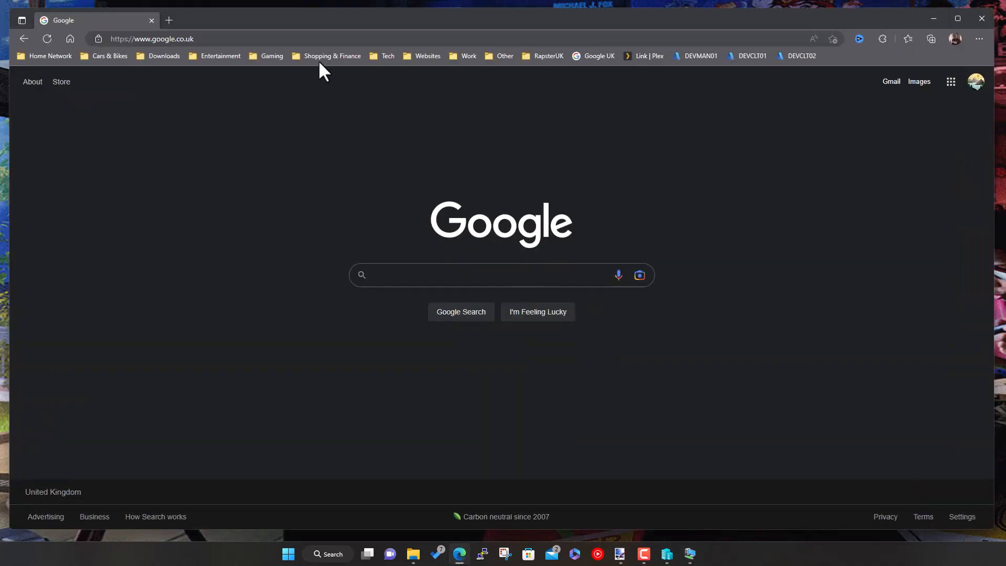
- Load the pfSense login page at 192.168.1.168 in the browser
left_click(305, 38)
type("youtube")
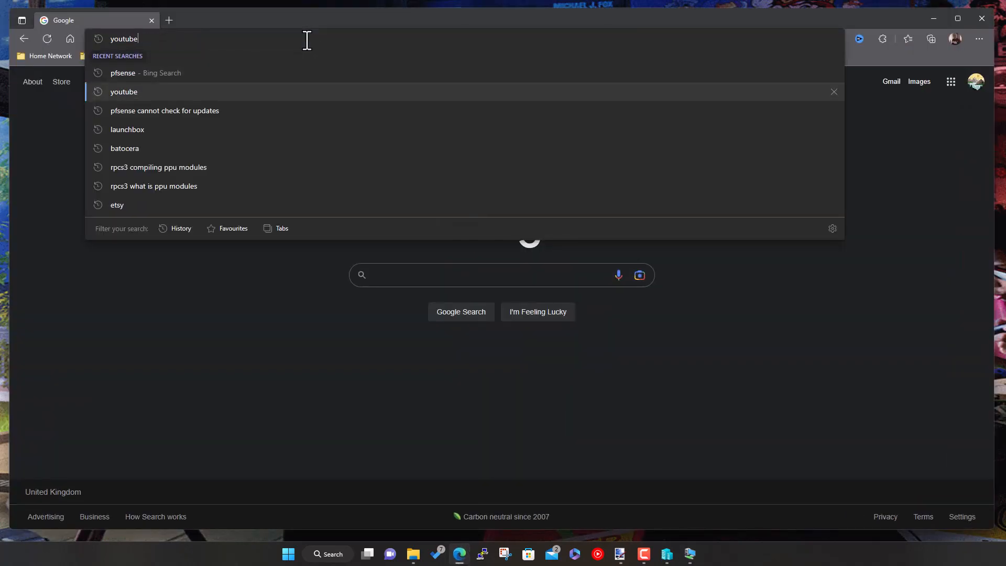
key("BackSpace")
key("BackSpace")
key("BackSpace")
key("BackSpace")
key("BackSpace")
key("BackSpace")
key("BackSpace")
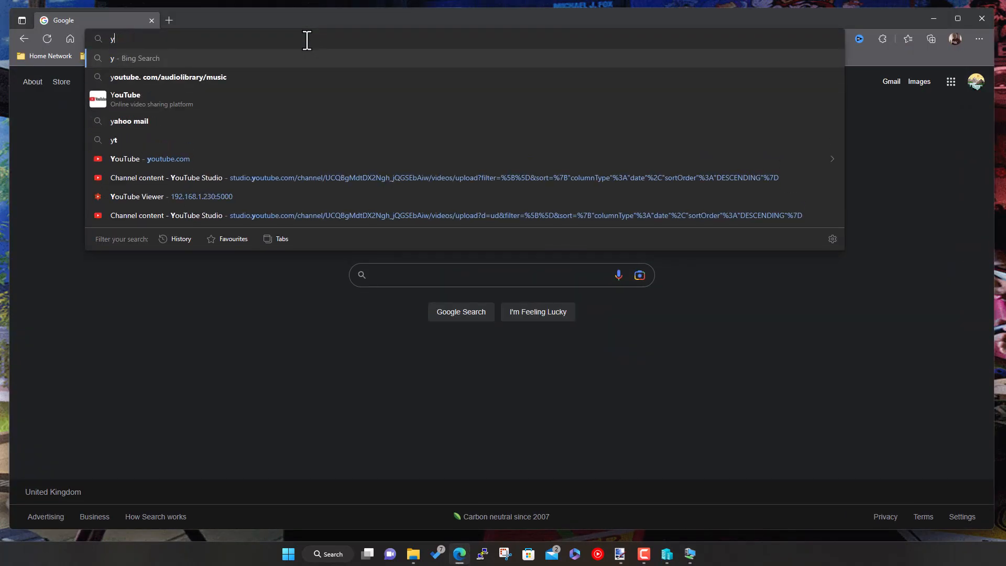
type("192.168.1.158")
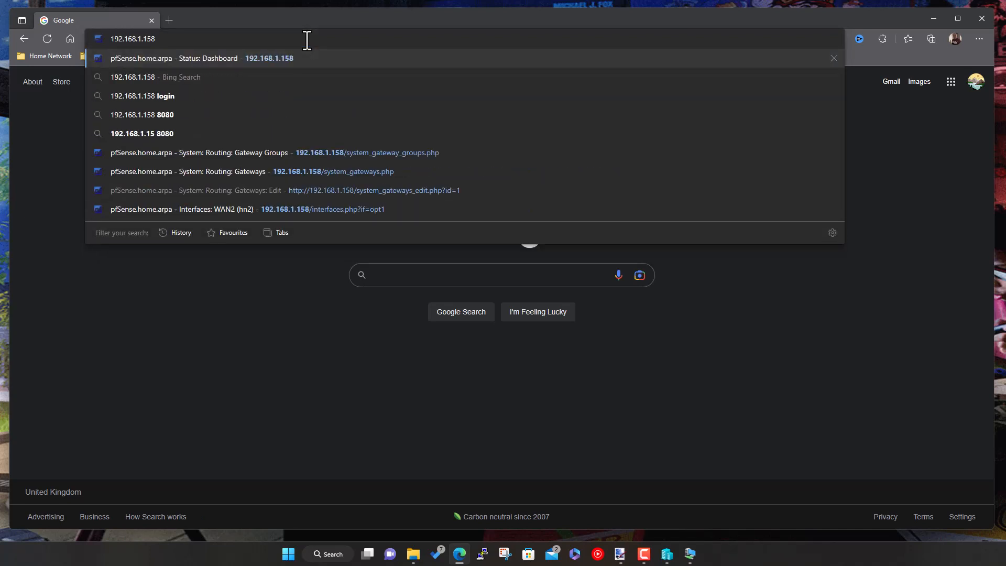
key("BackSpace")
key("BackSpace")
type("68")
key("Return")
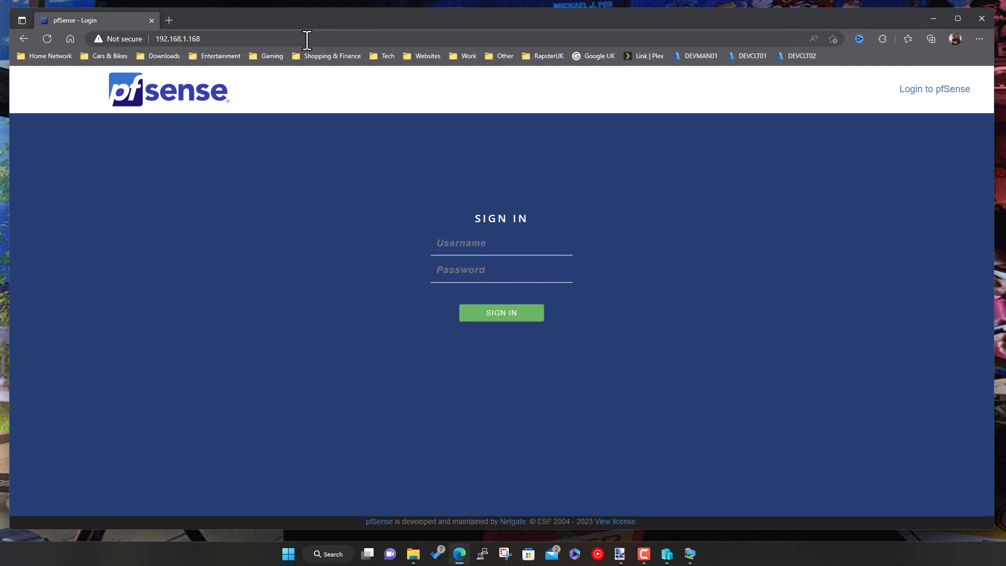
- Sign in with username admin and the account password
left_click(477, 244)
type("admin")
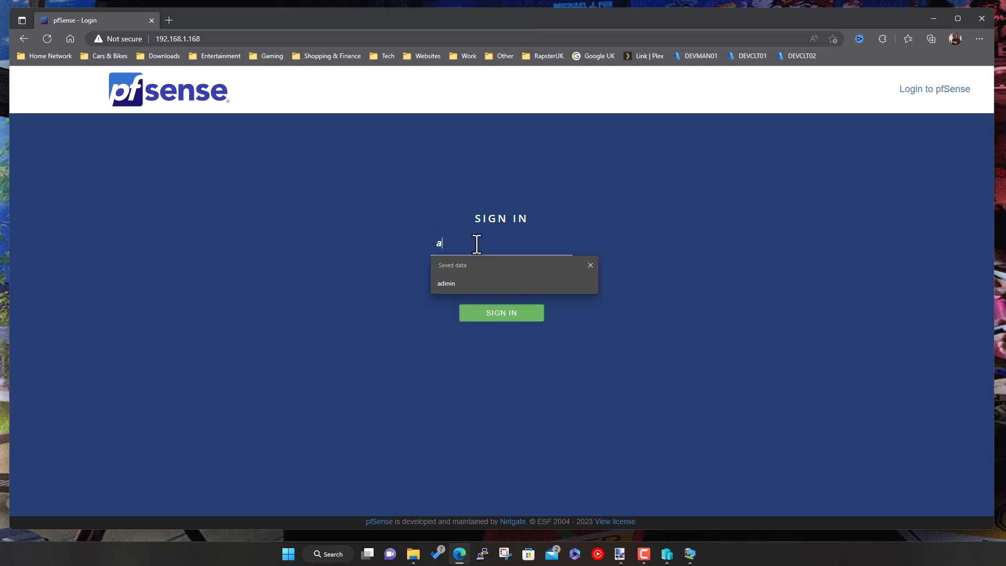
key("Tab")
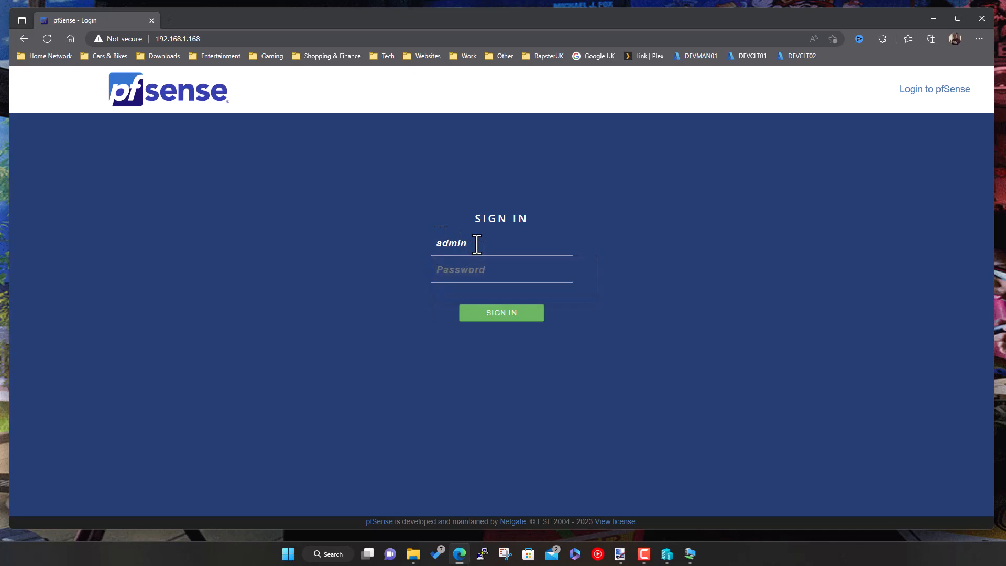
type("*******")
key("Return")
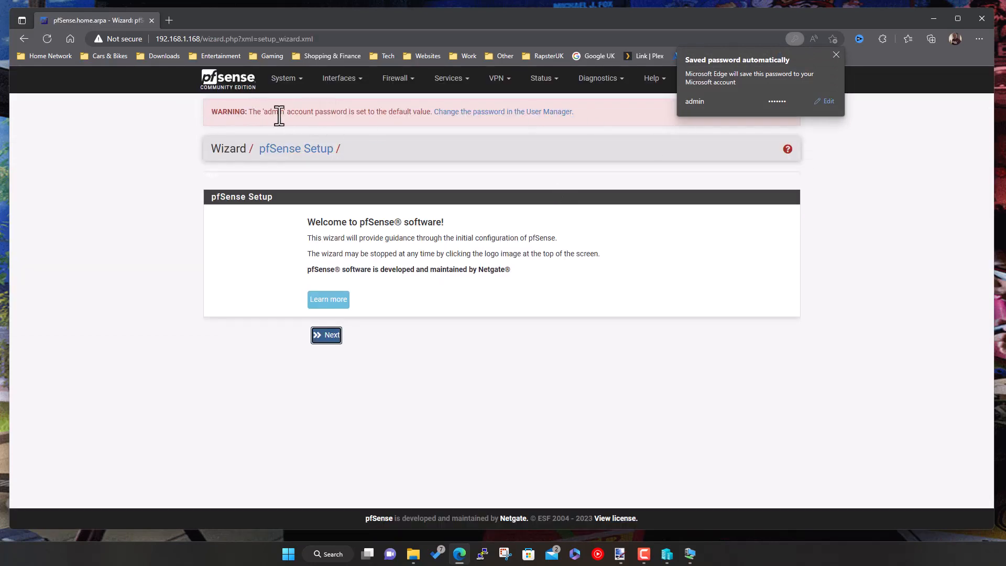
- Dismiss the password popup, start the setup wizard, and rename the hostname to pfSense-Demo
left_click(836, 55)
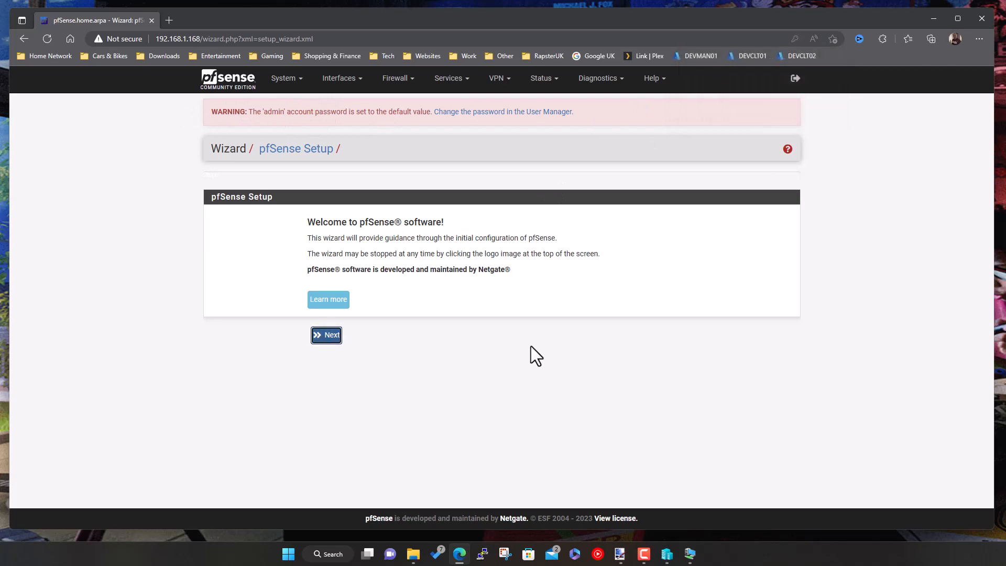
left_click(328, 338)
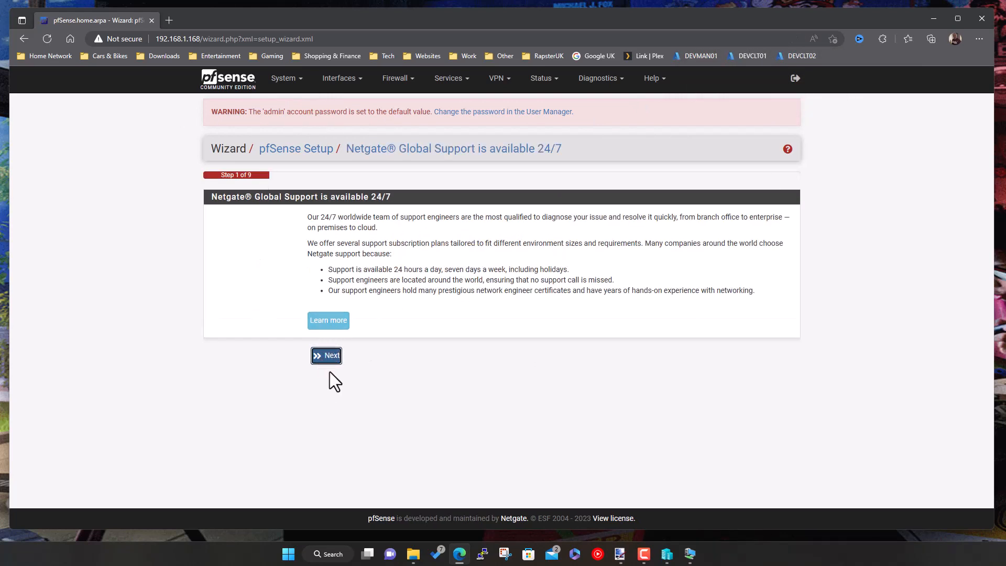
left_click(331, 361)
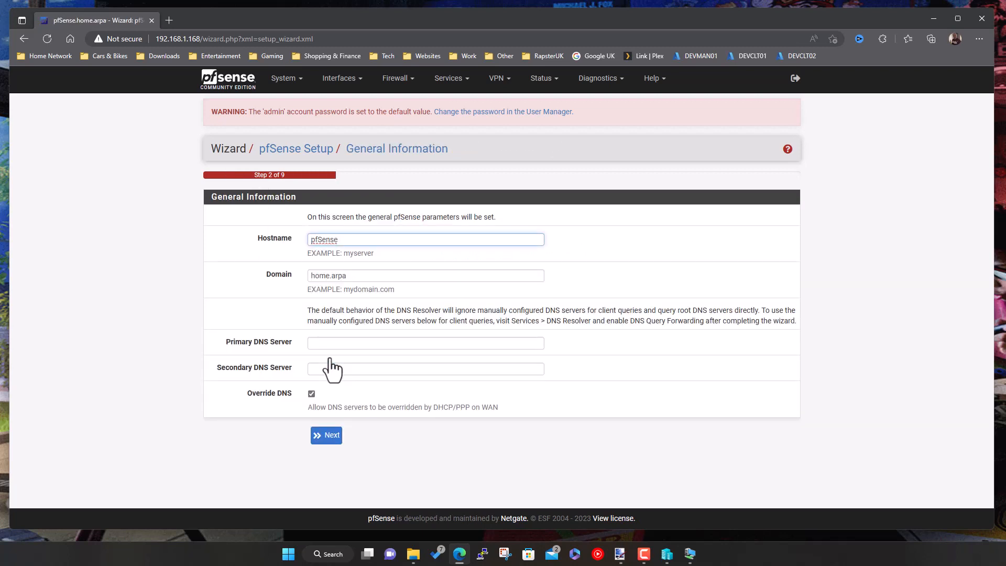
left_click(344, 240)
type("-")
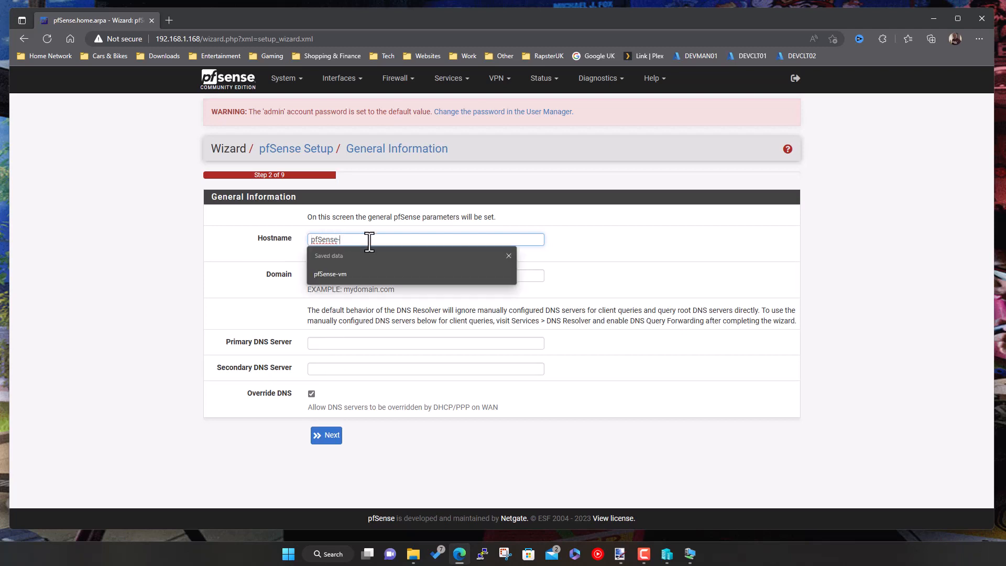
type("D")
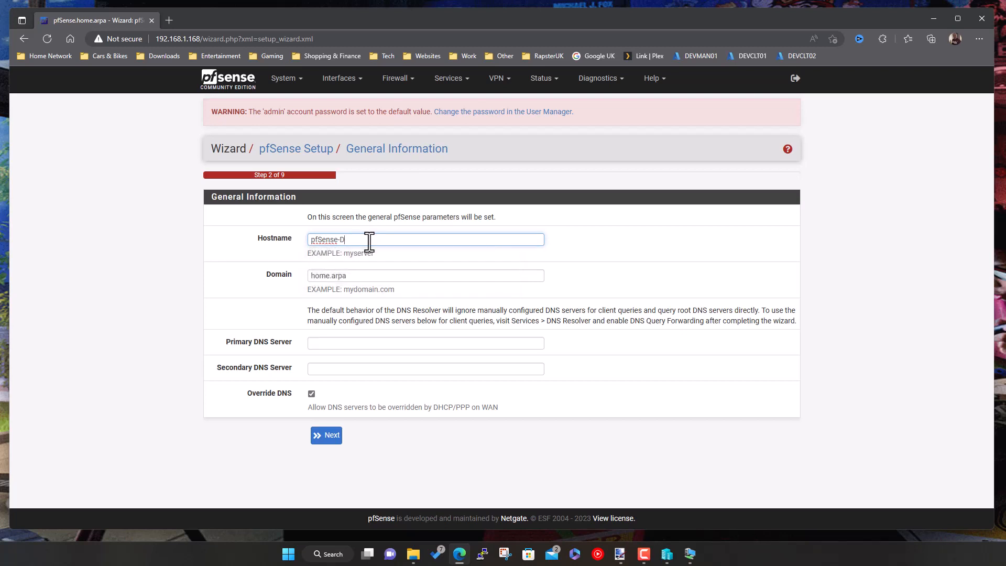
type("emo")
- Set the DNS servers to 8.8.8.8 and 8.8.4.4 and continue
left_click(328, 346)
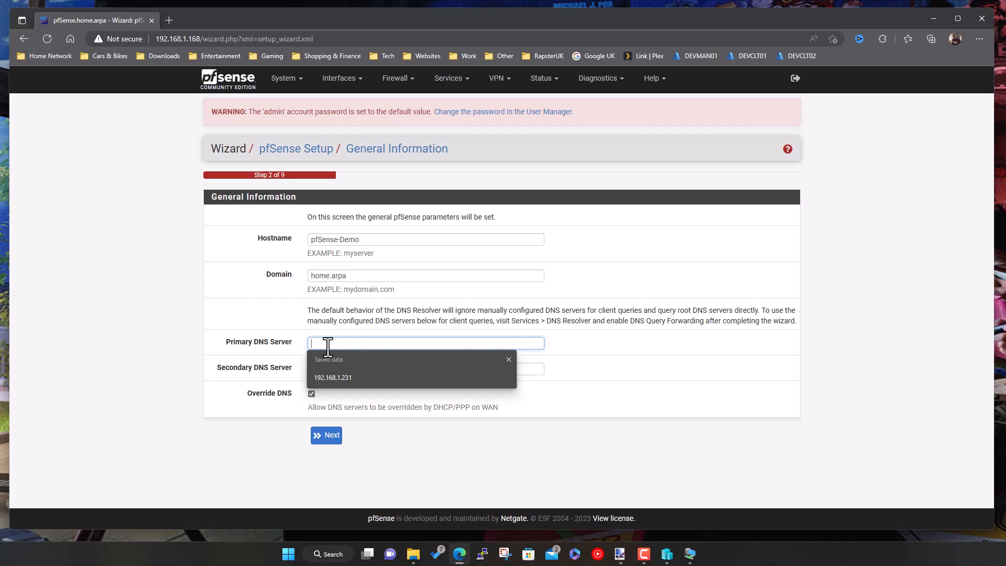
type("8")
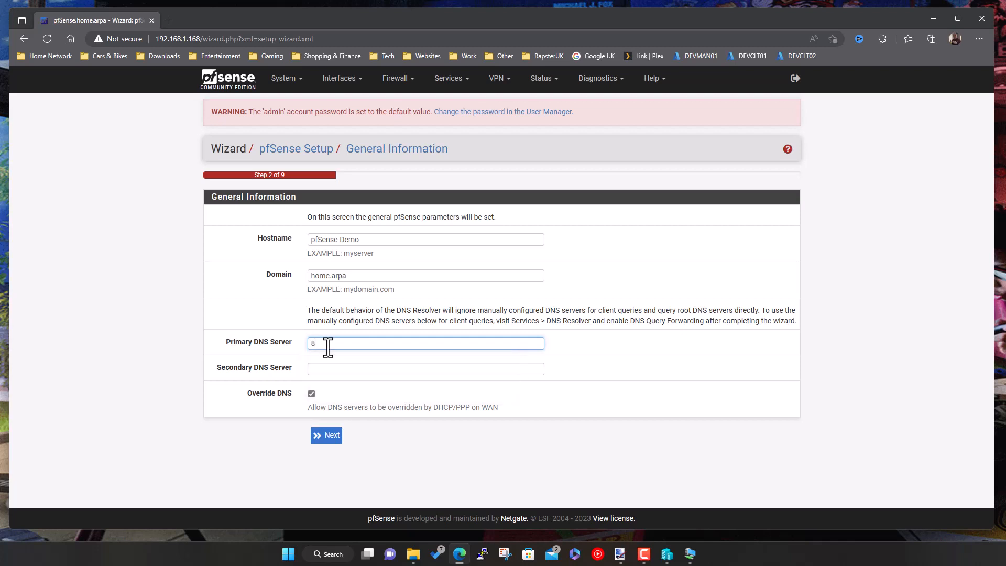
type(".8.8.8")
key("Tab")
type("8.8.")
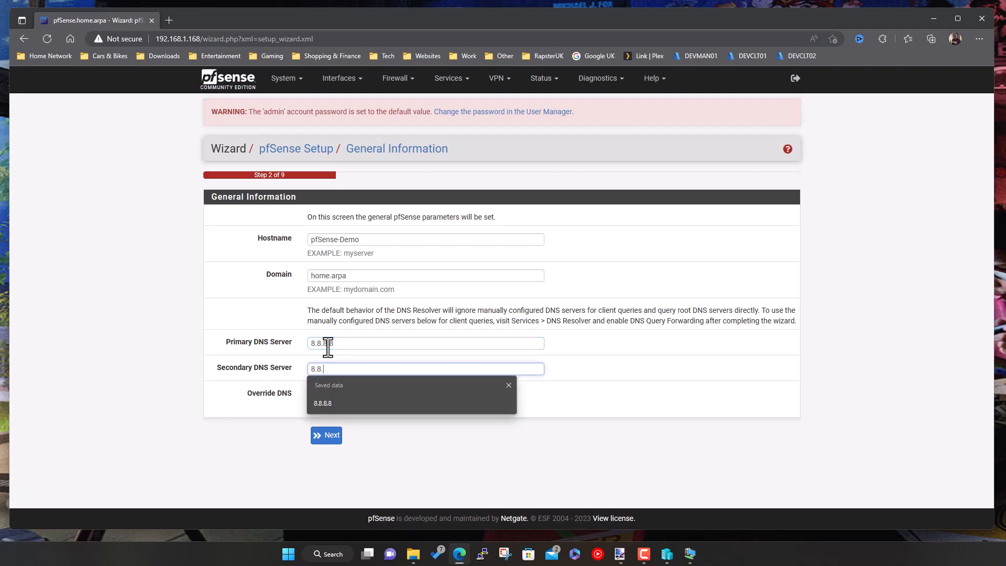
type("4.4")
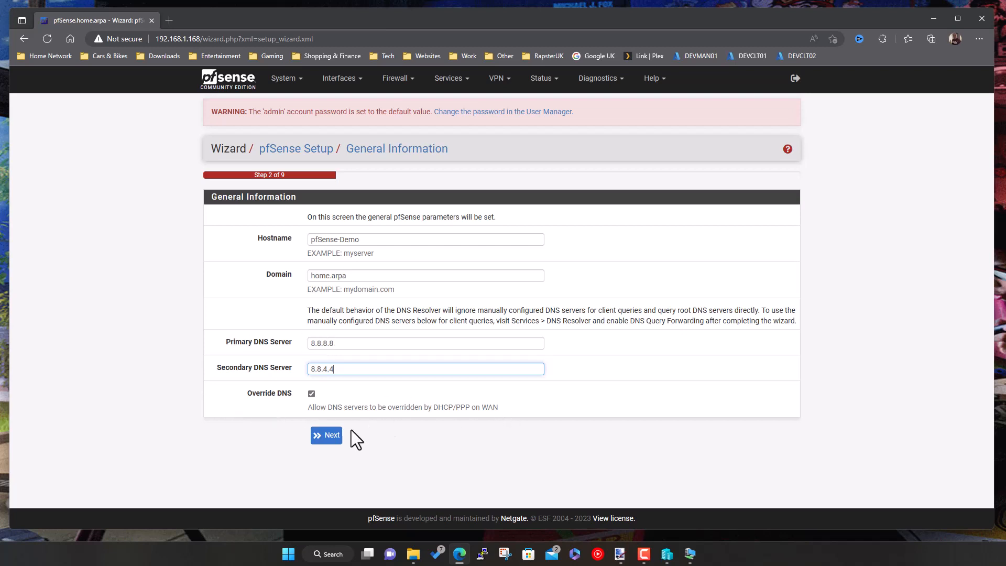
left_click(330, 440)
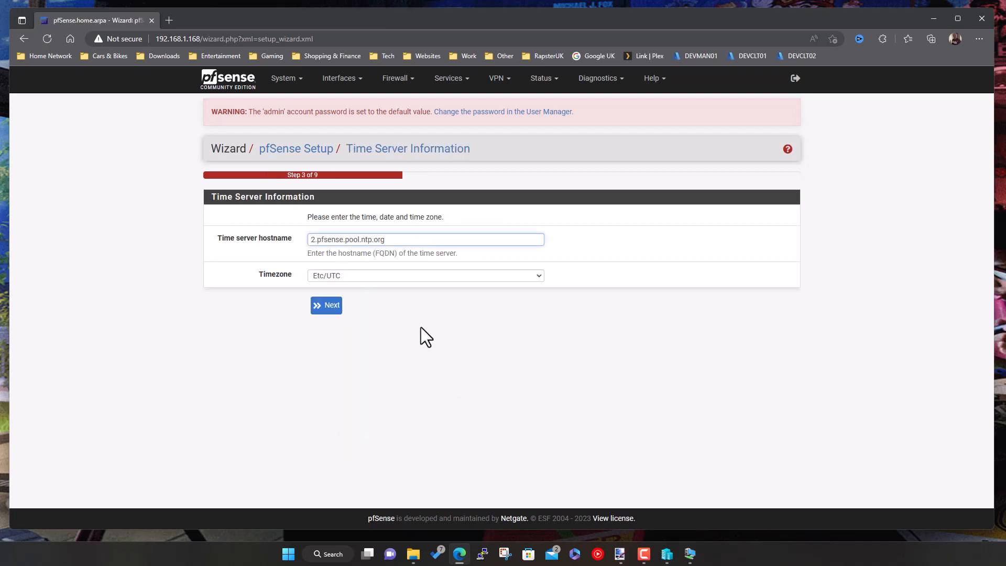
- Set the timezone to Etc/Greenwich and continue to WAN settings
left_click(337, 274)
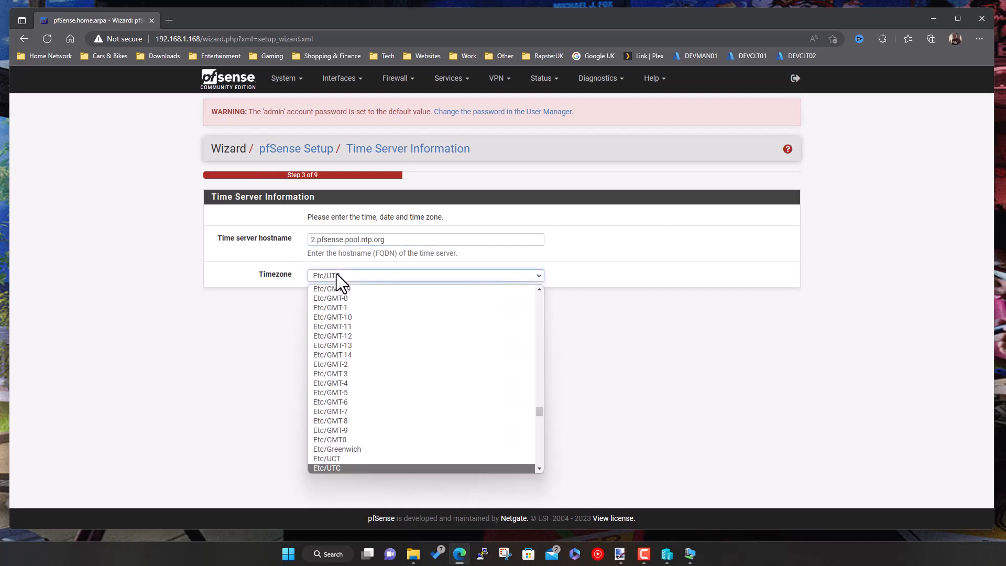
left_click(336, 273)
left_click(337, 274)
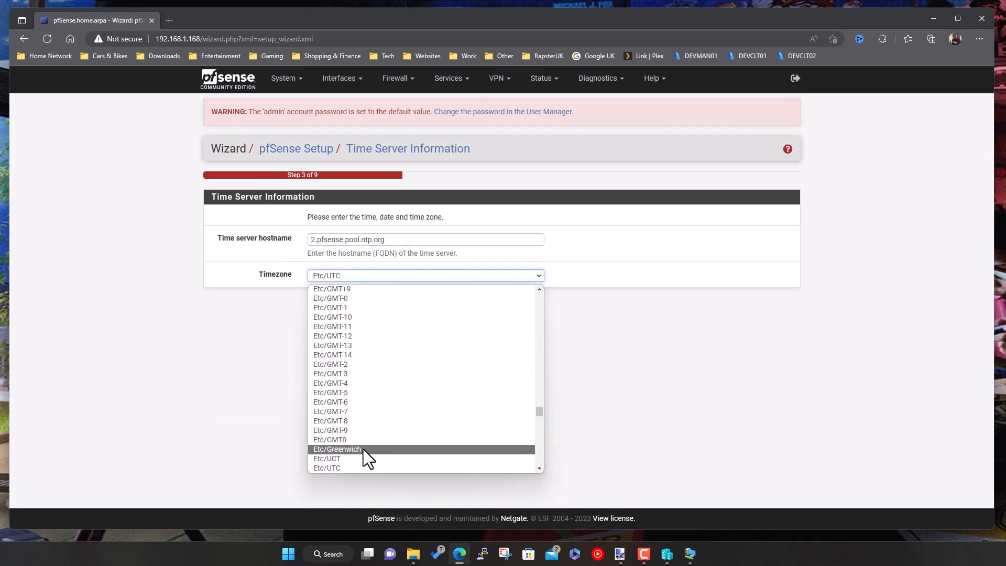
left_click(363, 450)
left_click(332, 309)
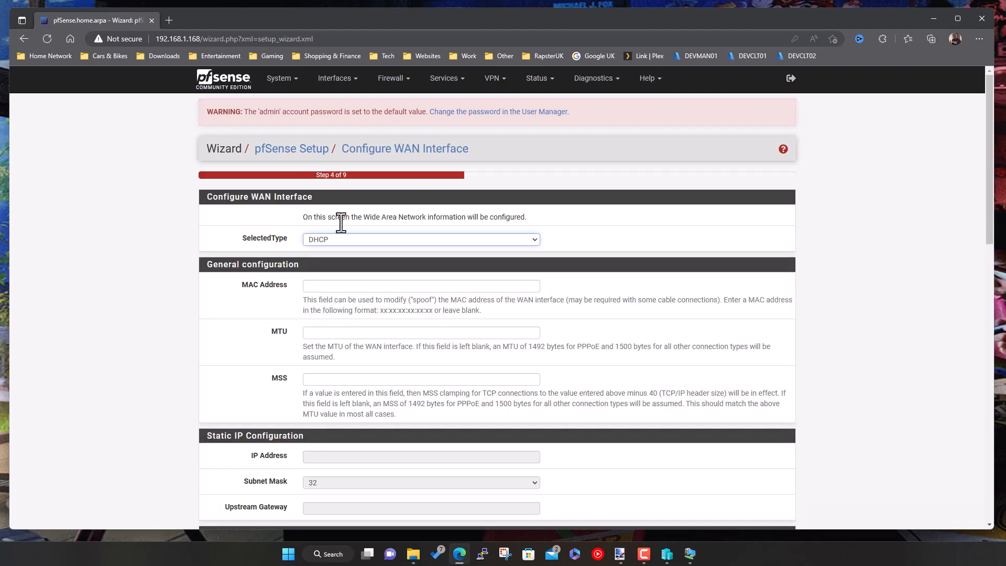
- Make the WAN Static with IP address 192.168.100.254 and a 24-bit subnet mask
left_click(343, 241)
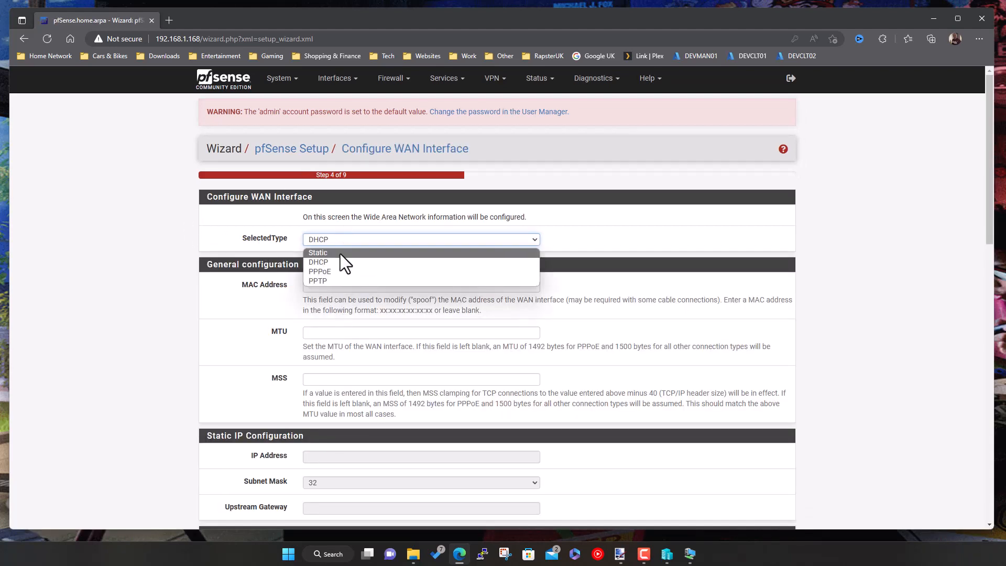
left_click(339, 254)
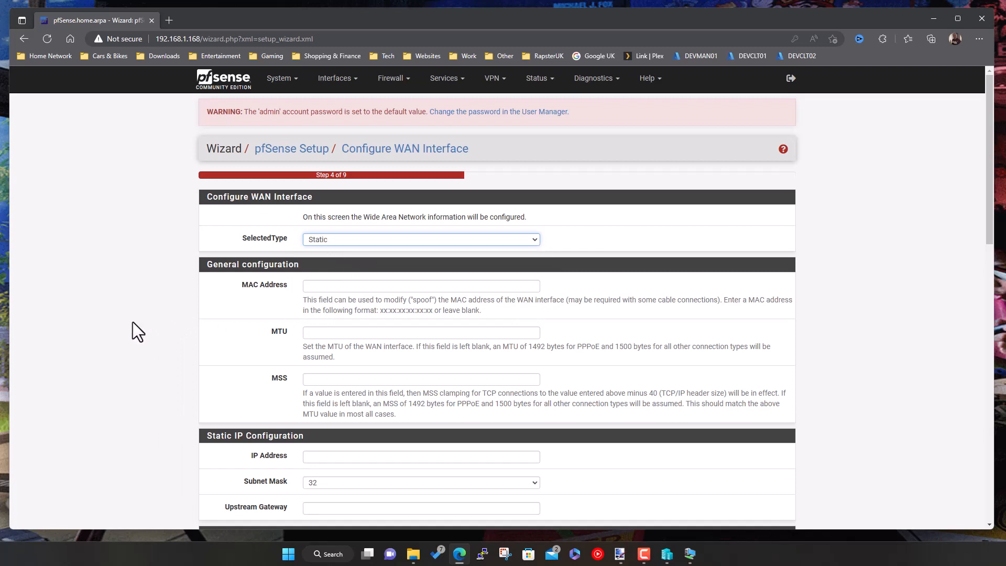
scroll(89, 376, "down", 3)
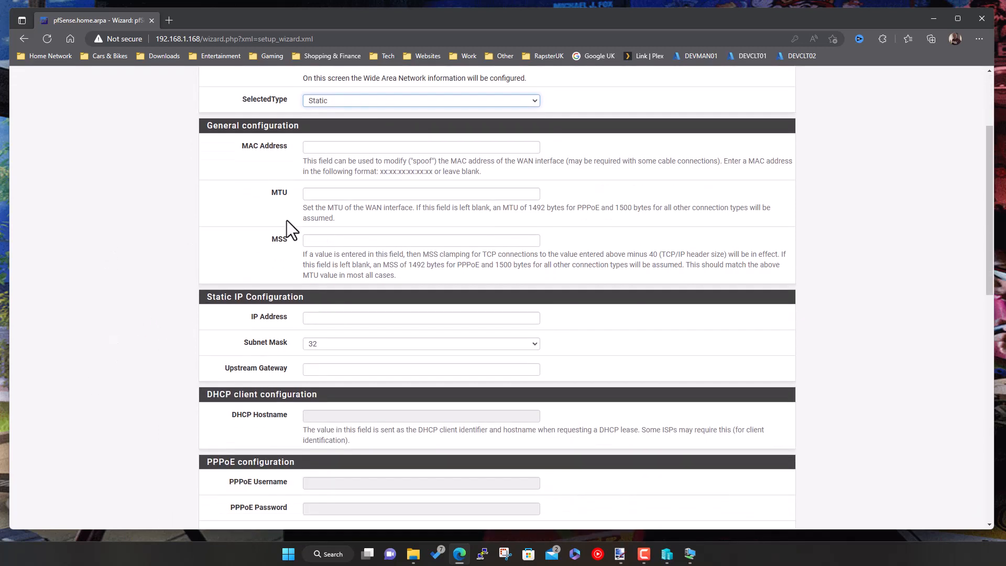
left_click(318, 317)
type("19")
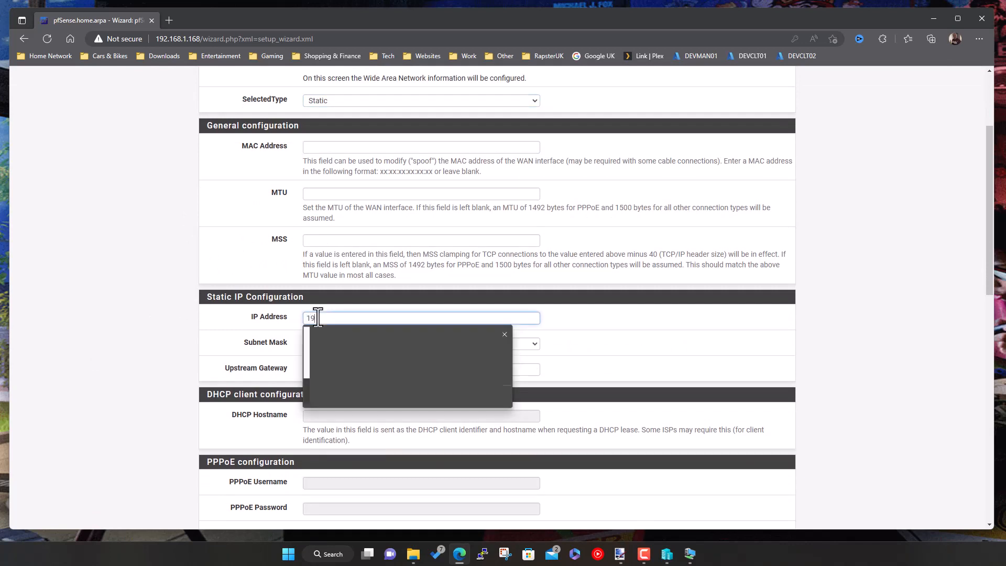
type("2.168.100")
type(".1")
type("254")
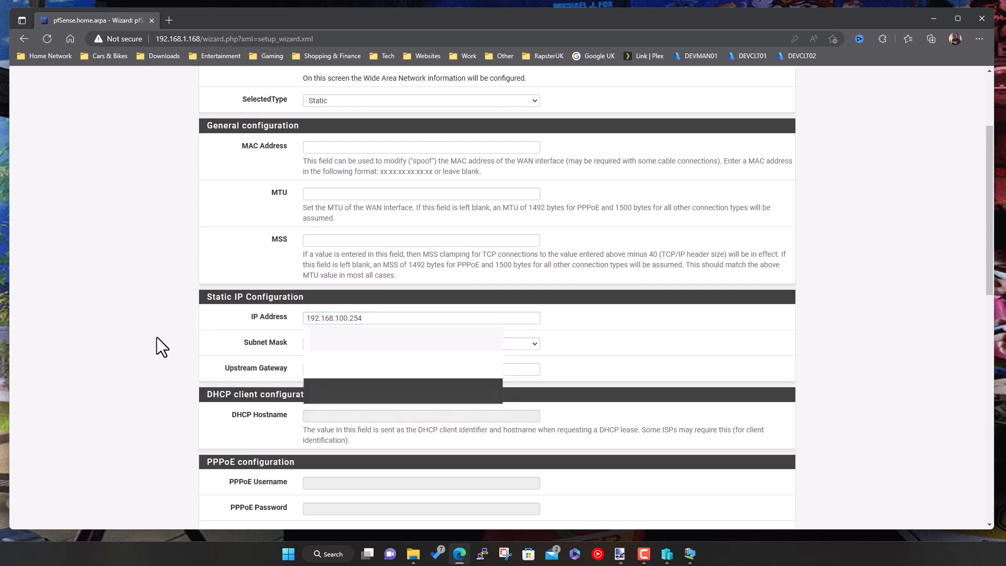
left_click(334, 344)
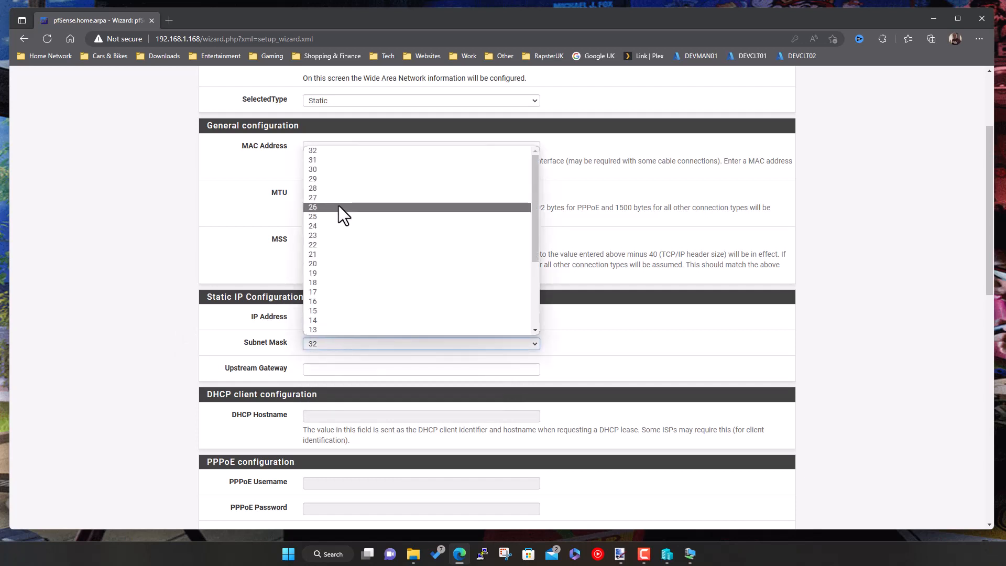
left_click(320, 225)
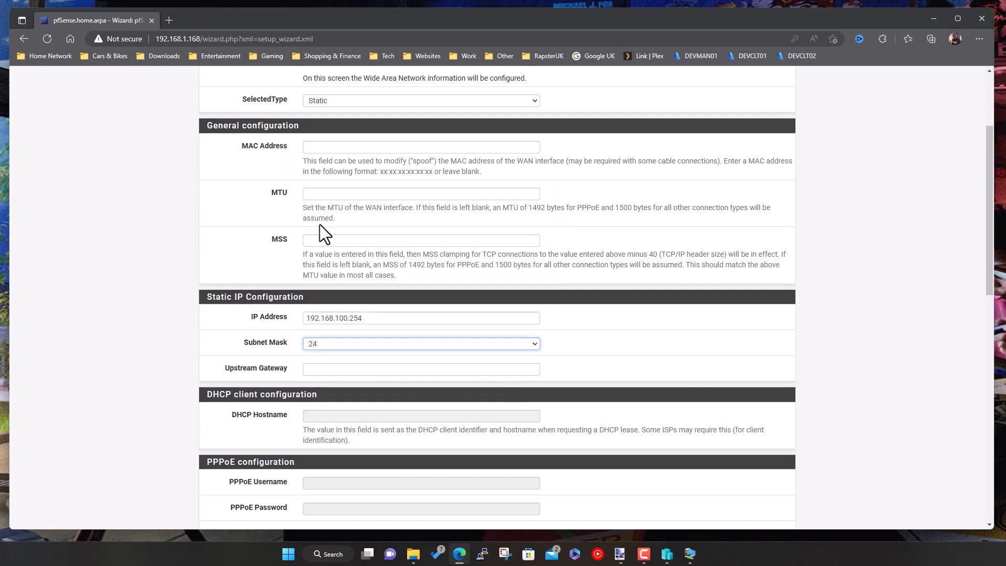
- Set the WAN upstream gateway to 192.168.100.1, then switch to the paint.net network diagram
left_click(318, 370)
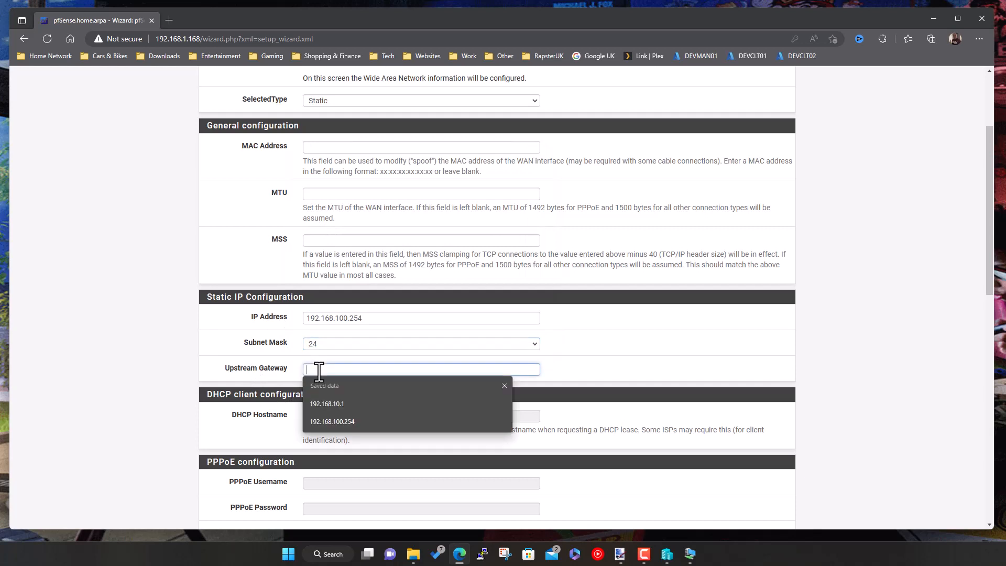
left_click(338, 419)
key("BackSpace")
key("BackSpace")
key("BackSpace")
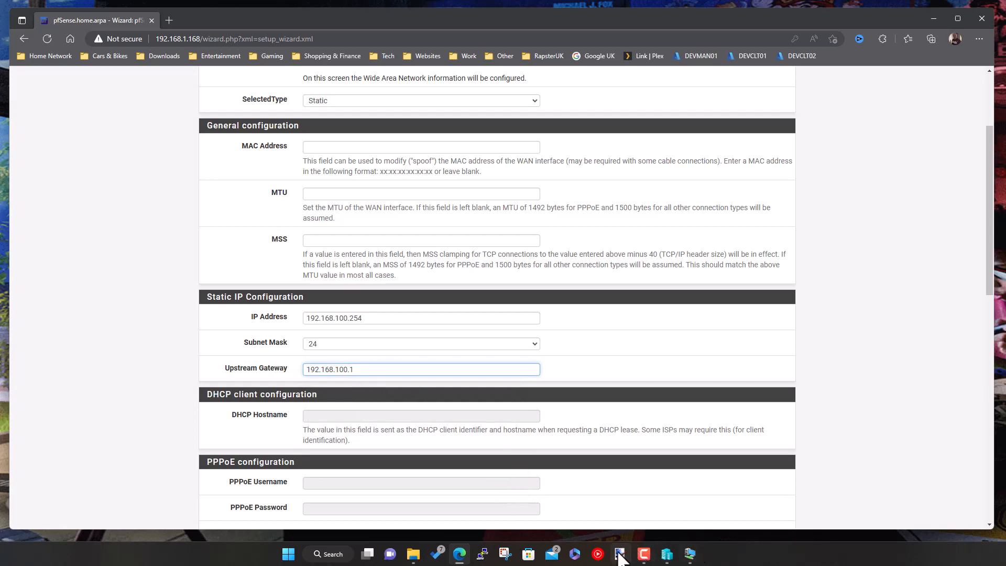
left_click(620, 555)
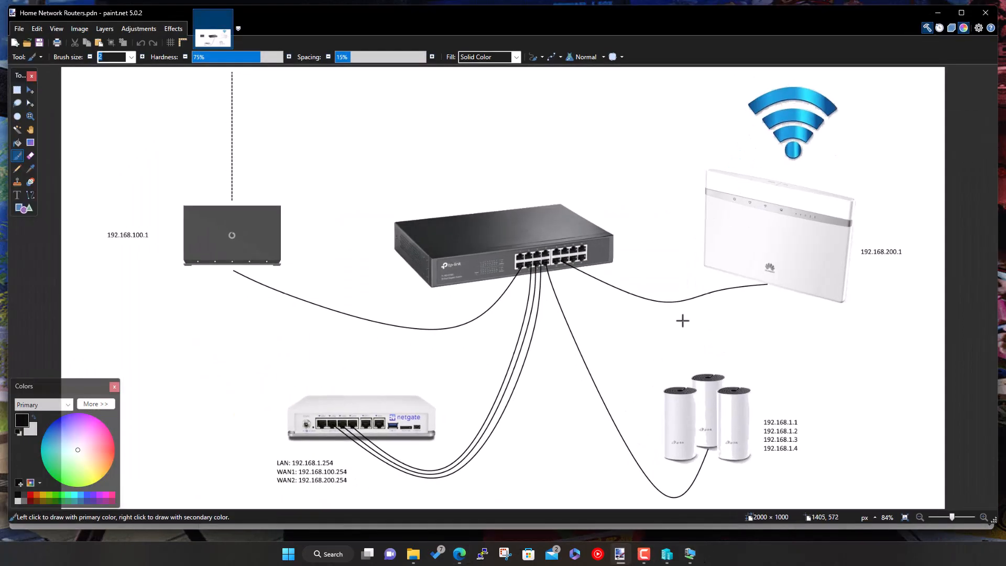
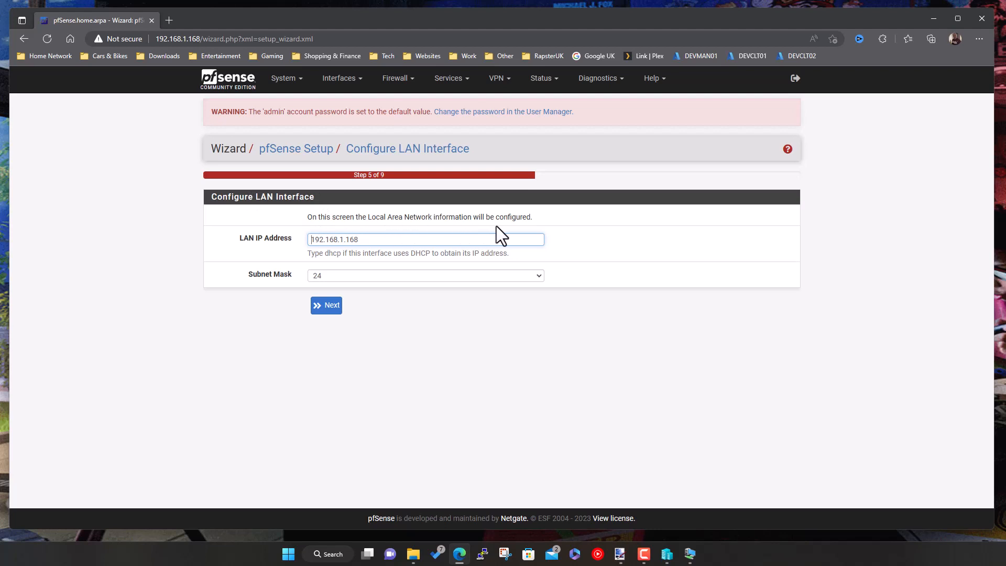
- Accept LAN address 192.168.1.168 with a /24 mask and advance the wizard
left_click(332, 307)
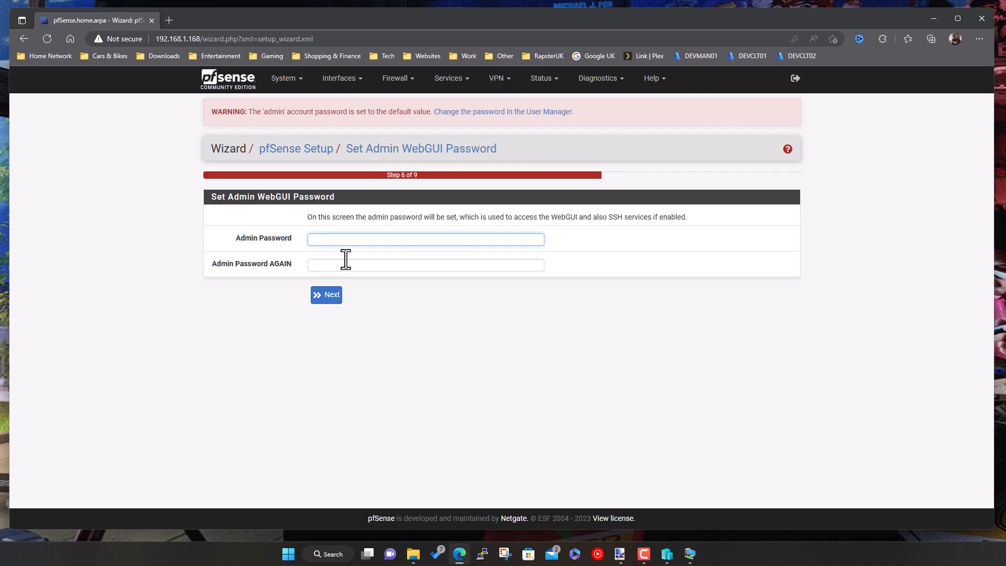
- Enter and confirm the new admin WebGUI password, then submit it
left_click(349, 241)
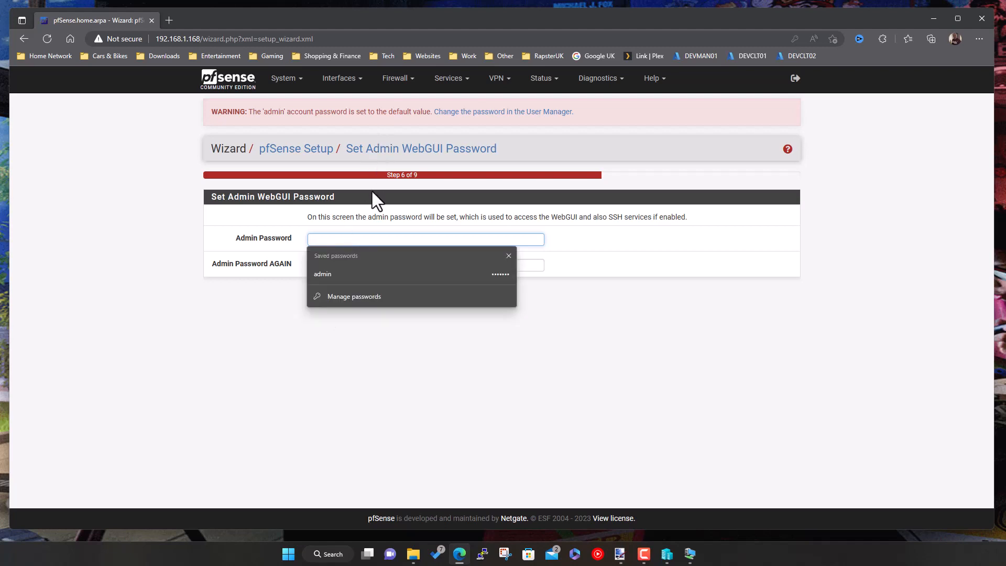
type("pa")
key("BackSpace")
key("BackSpace")
type("pass")
key("Tab")
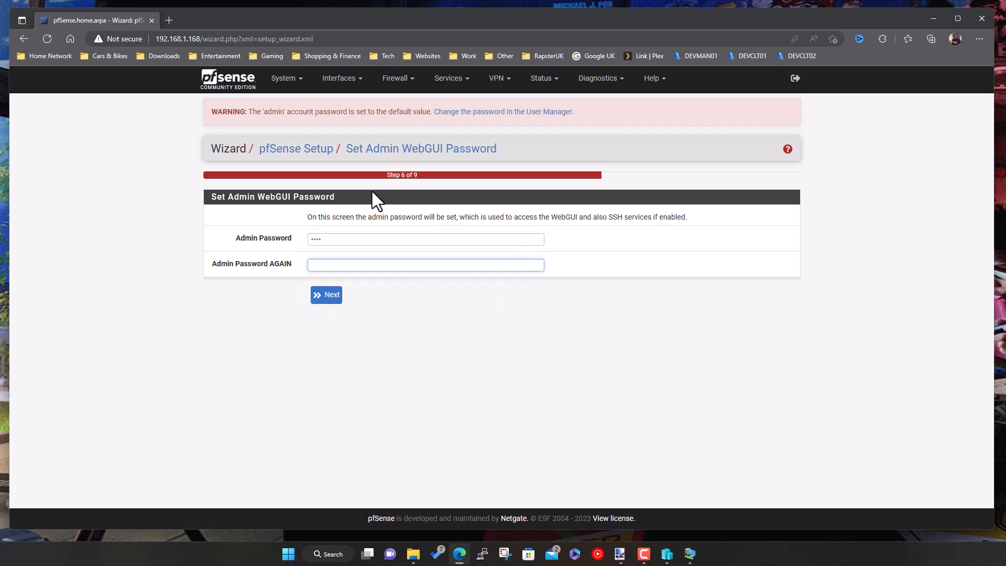
type("pass")
left_click(327, 301)
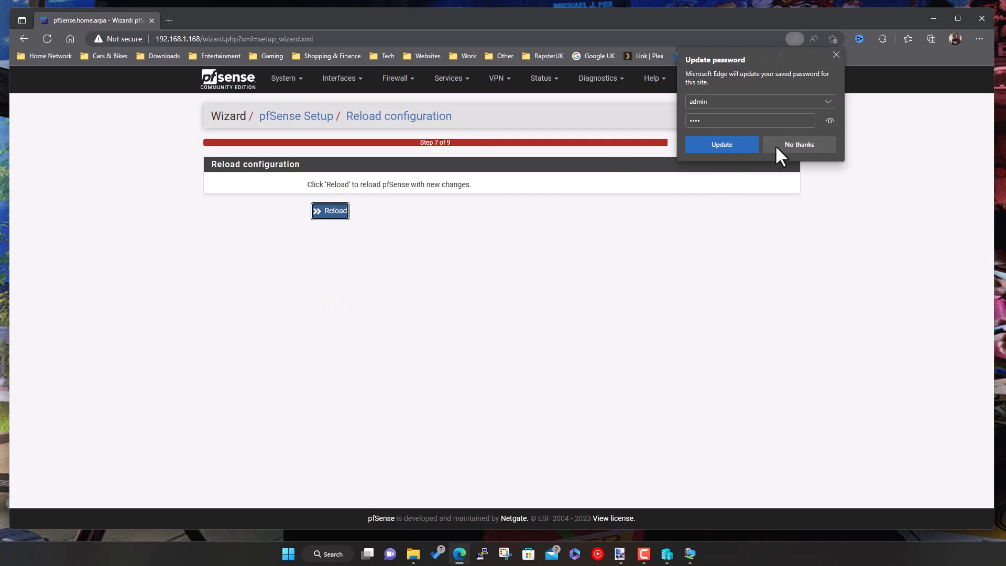
- Decline Edge's password saving, reload the pfSense configuration, and bring up the firewall VM console
left_click(784, 144)
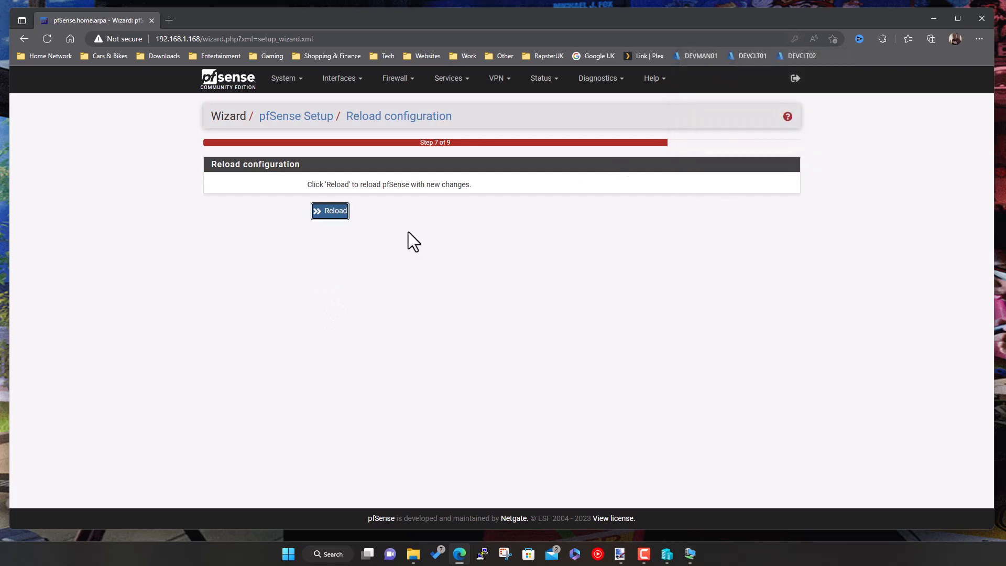
left_click(336, 211)
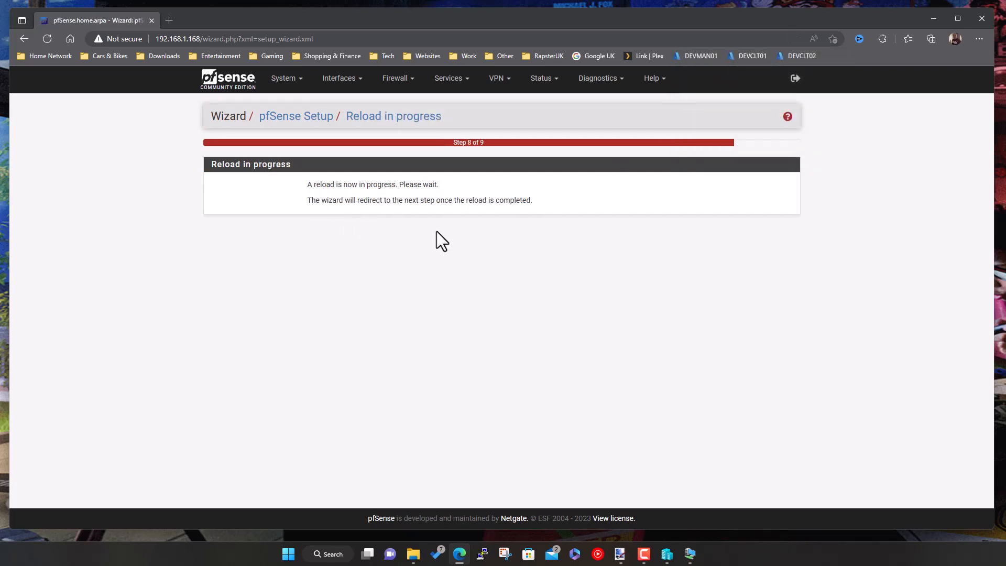
left_click(690, 554)
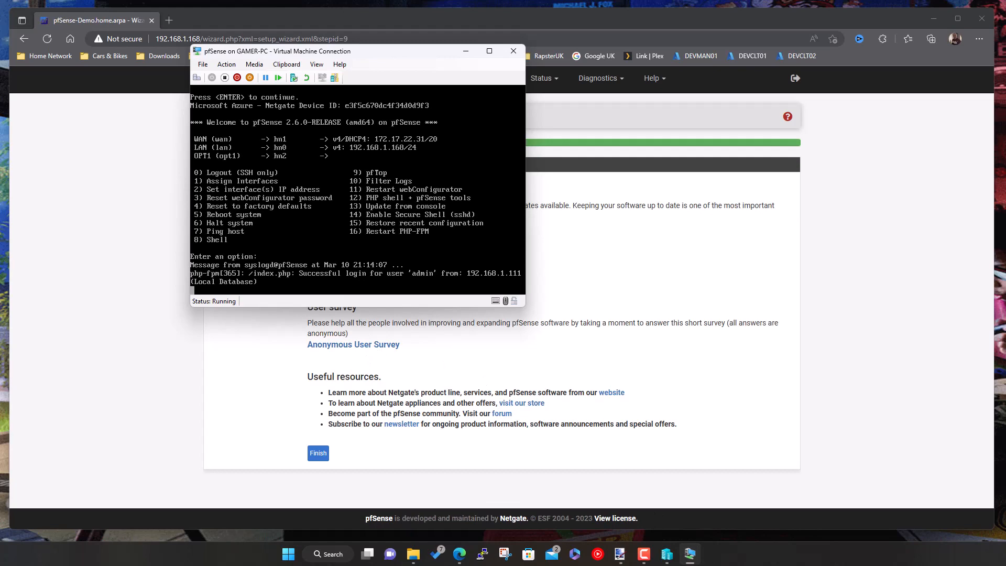
- Finish the setup wizard, accept the copyright notices, and dismiss the user survey
left_click(465, 52)
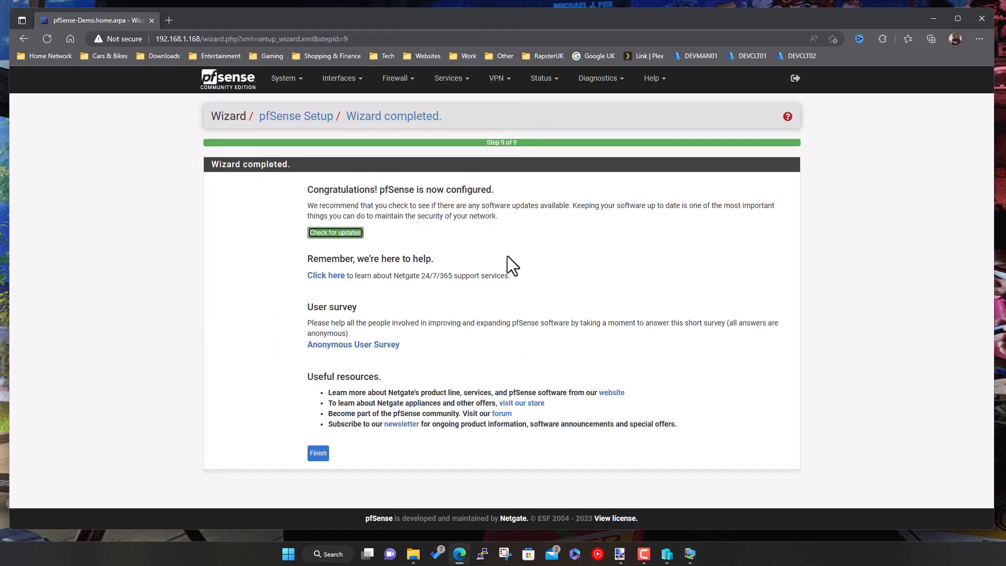
left_click(317, 454)
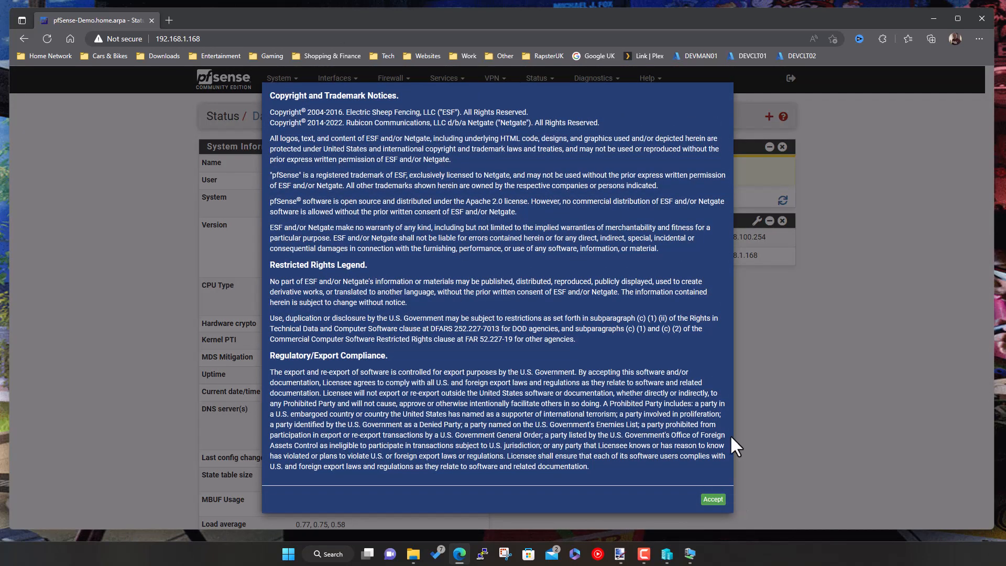
left_click(713, 500)
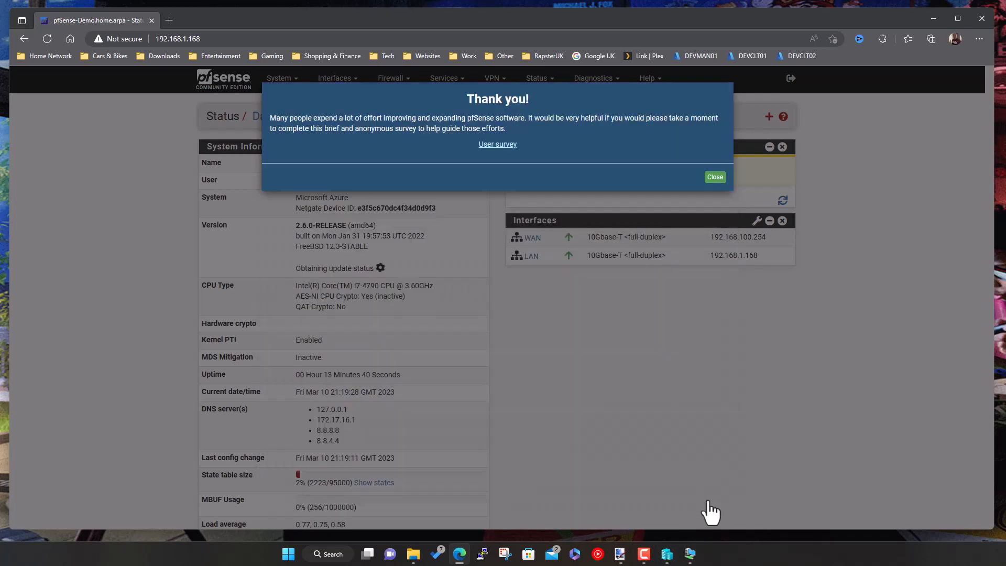
left_click(716, 178)
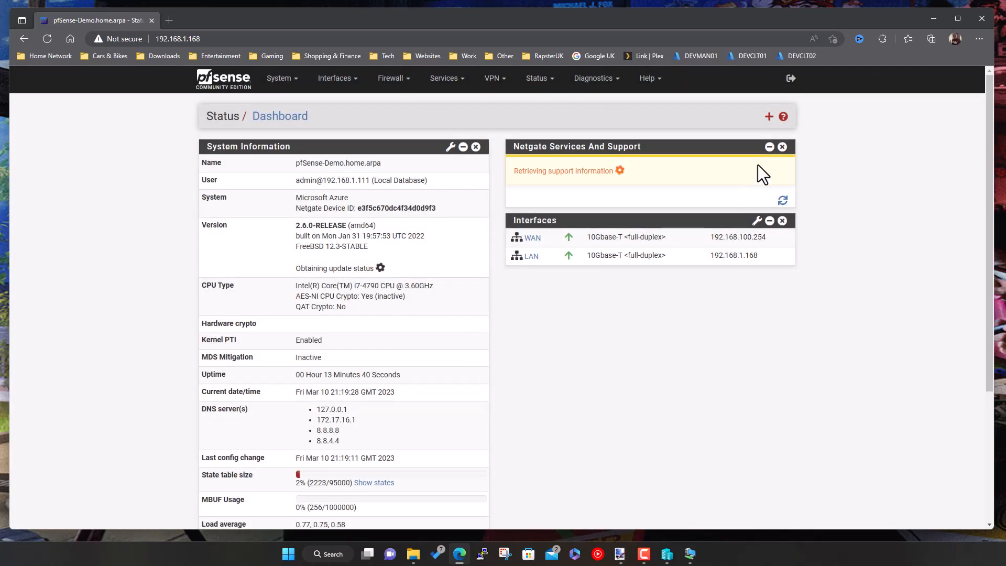
- Remove the Netgate Services and Support widget and add the Gateways widget to the dashboard
left_click(783, 148)
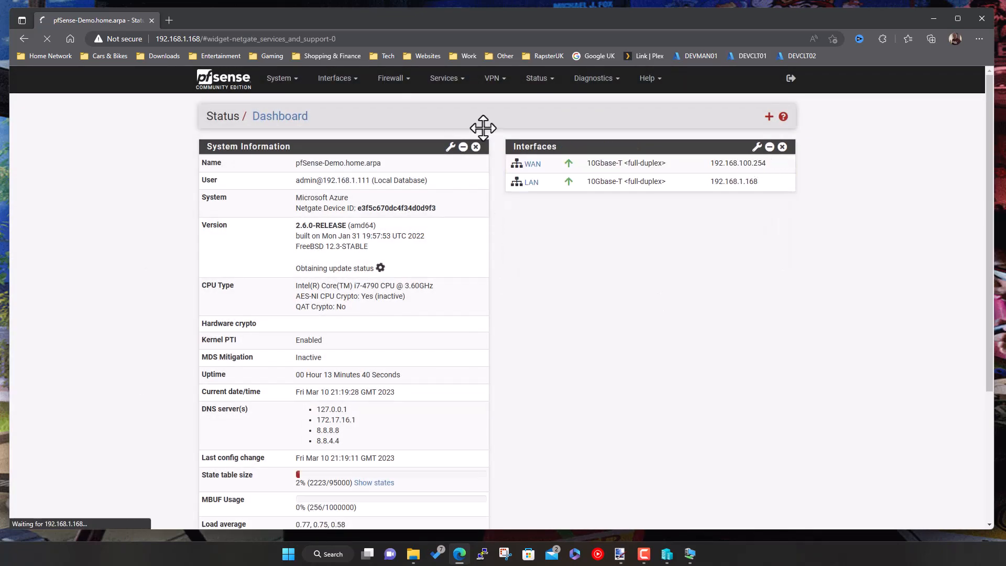
left_click(770, 118)
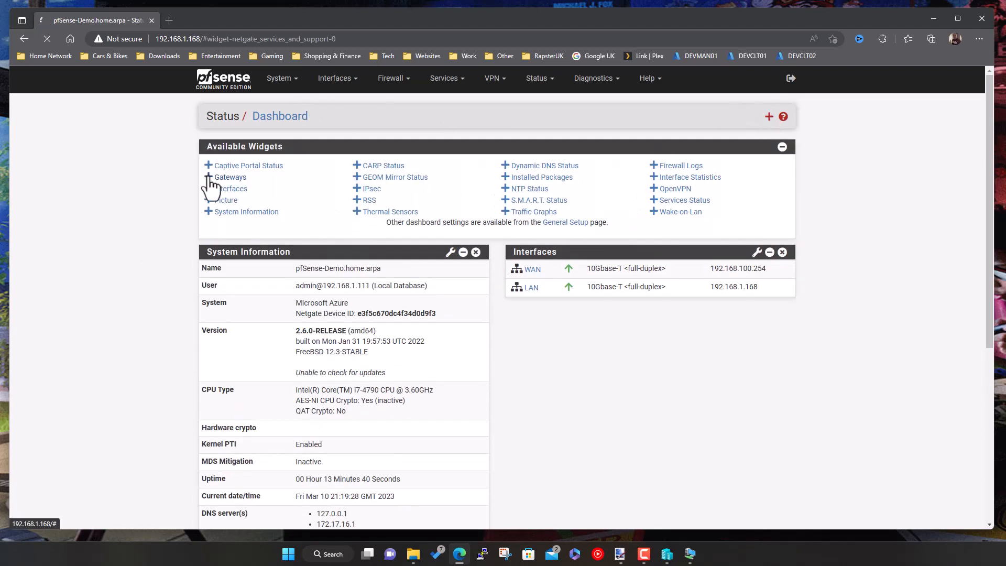
left_click(208, 177)
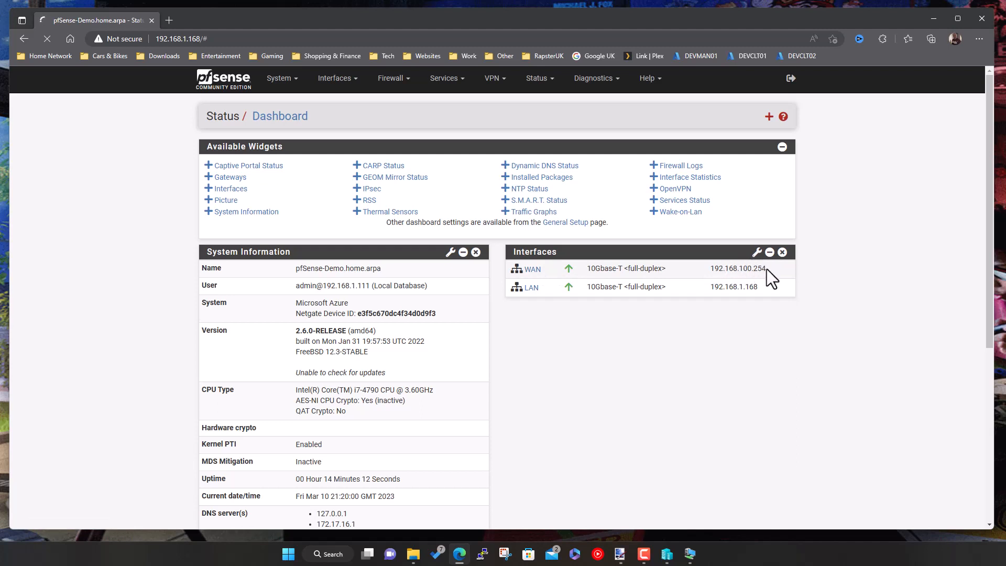
- Change the WAN interface description to WAN1
left_click(335, 80)
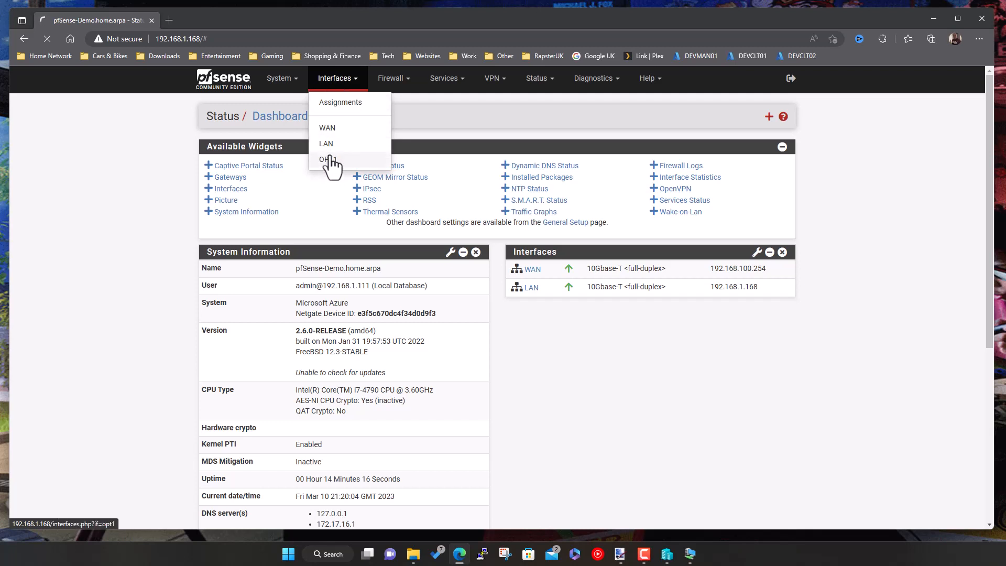
left_click(331, 129)
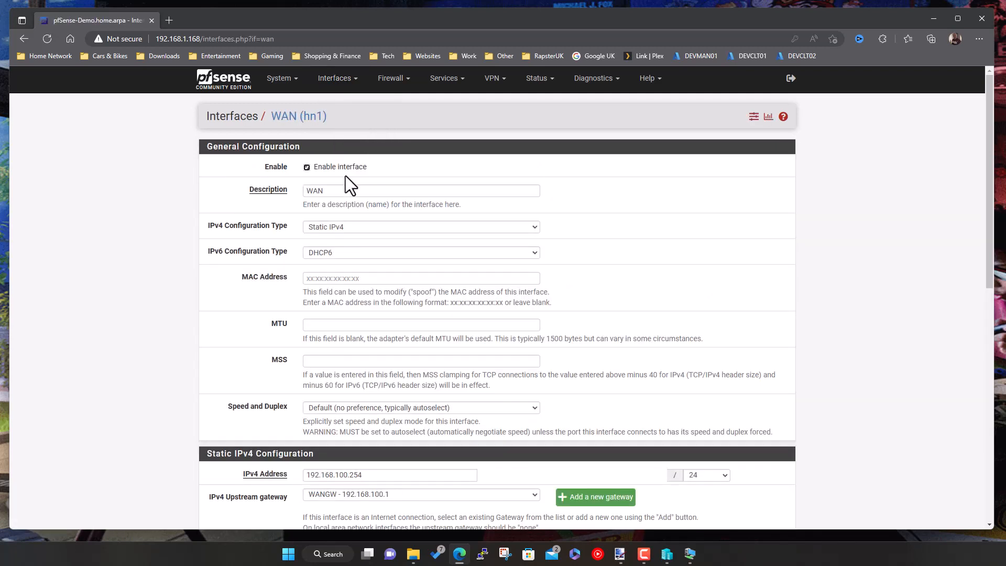
left_click(340, 189)
type("1")
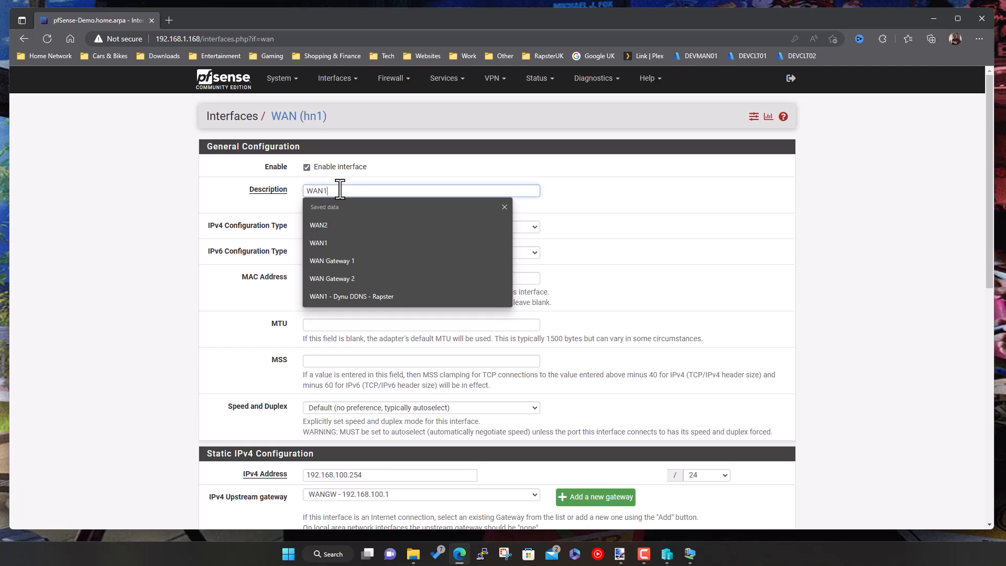
left_click(614, 201)
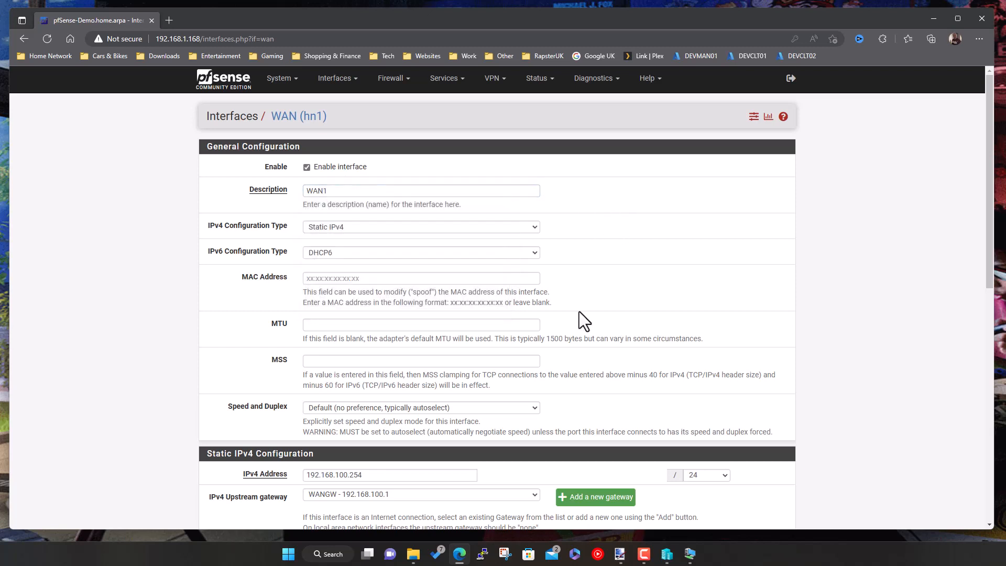
- Set WAN1's IPv6 configuration type to None, save, and apply the changes
left_click(325, 253)
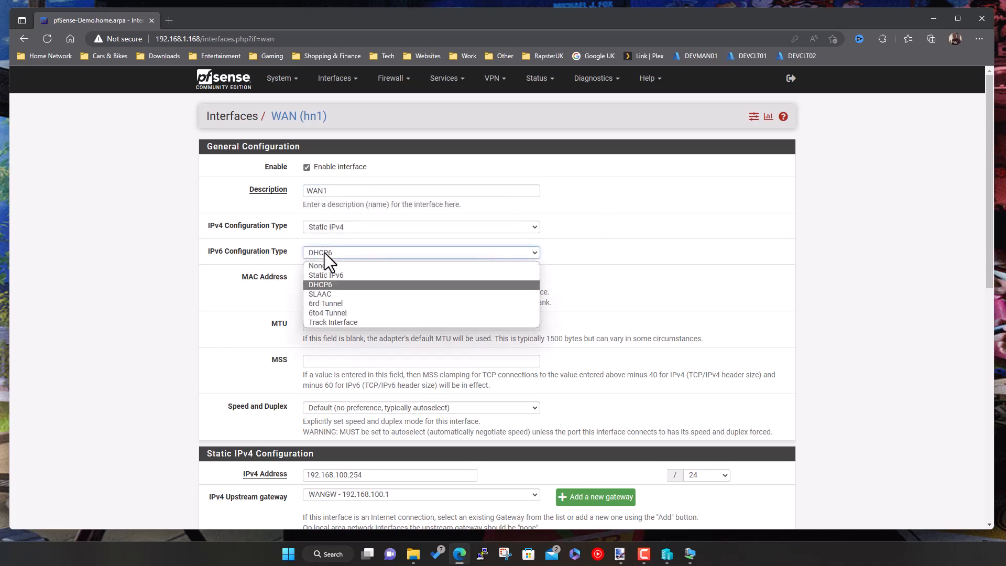
left_click(325, 266)
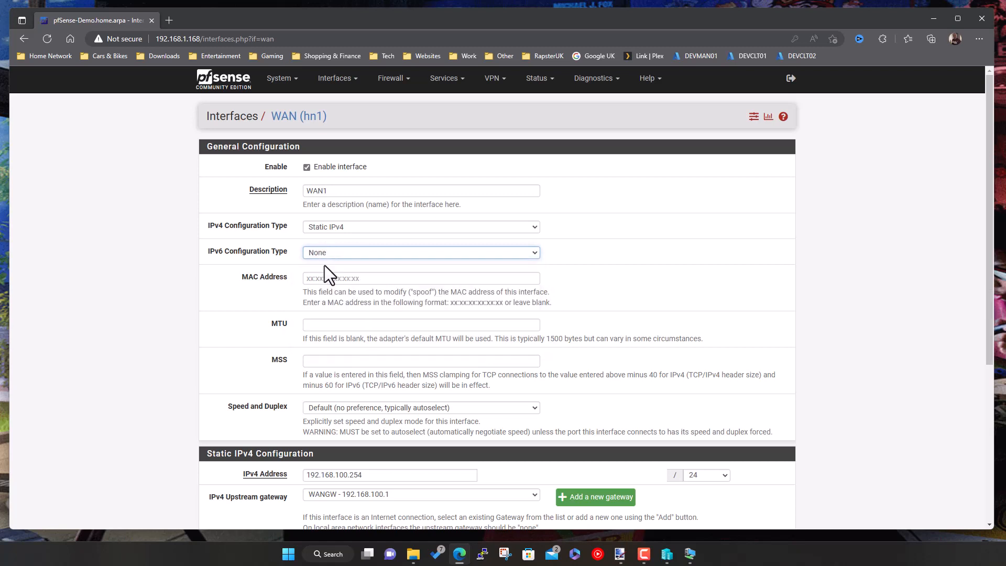
left_click(630, 258)
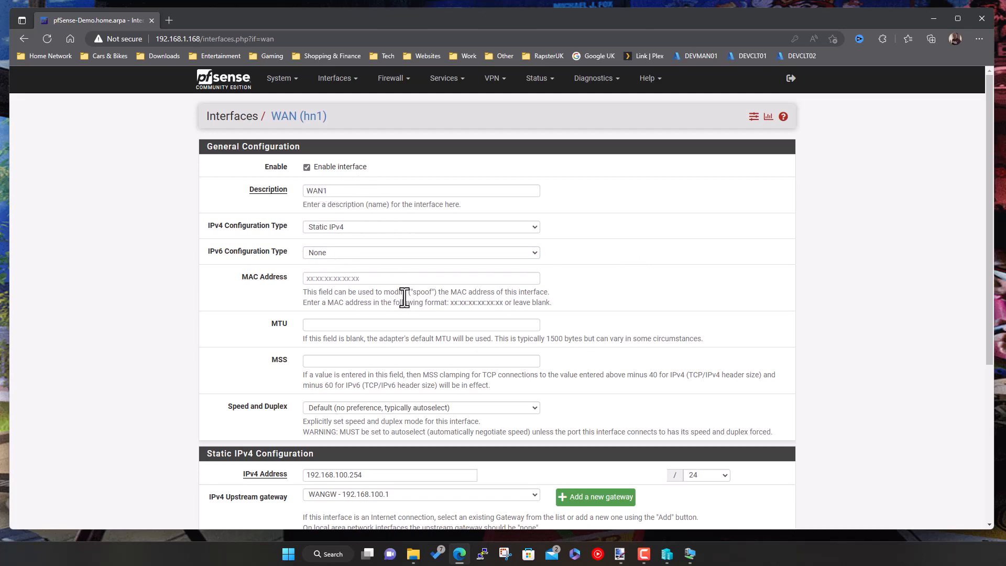
scroll(400, 299, "down", 3)
scroll(439, 354, "down", 2)
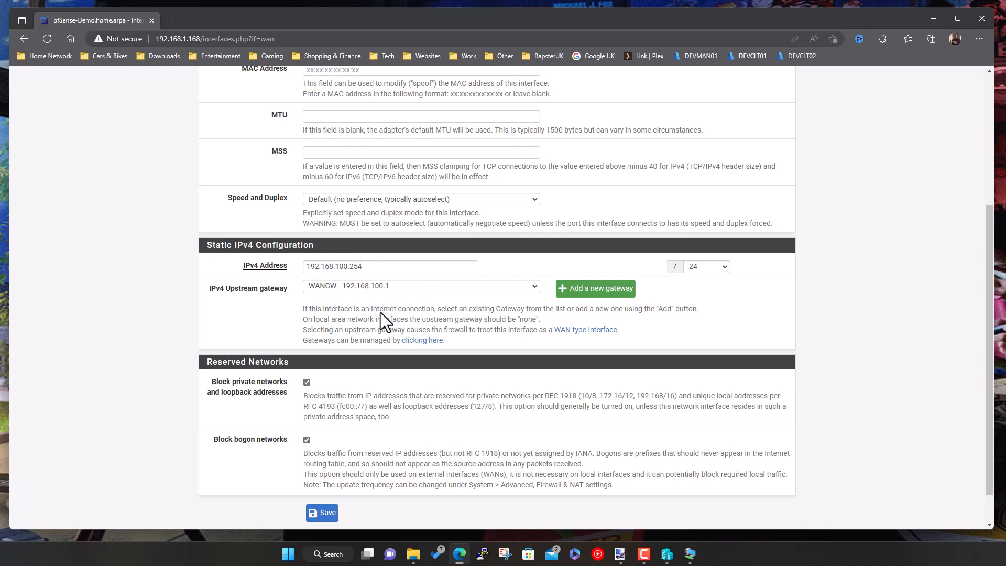
scroll(400, 382, "down", 1)
left_click(327, 474)
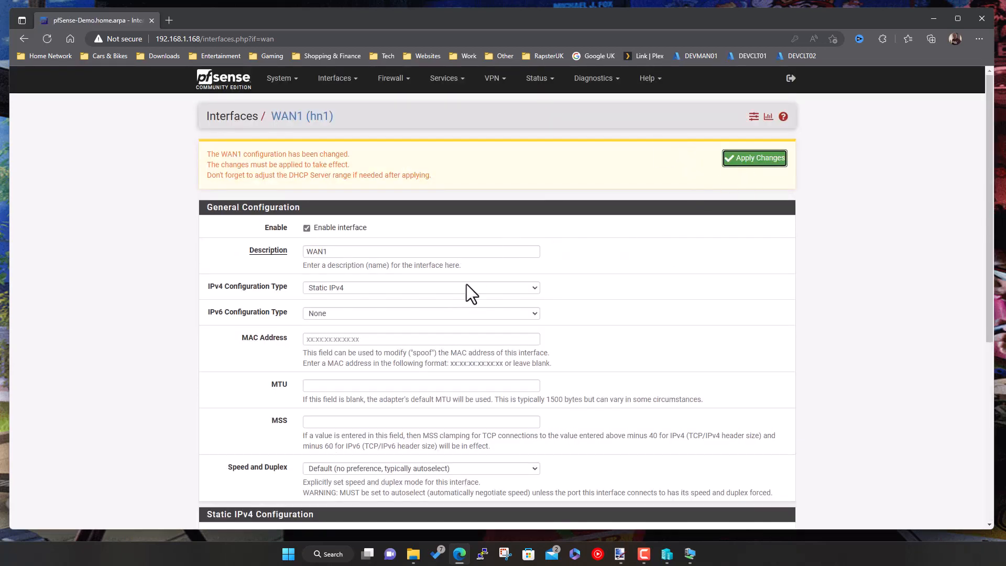
left_click(736, 161)
- Rename the OPT1 interface to WAN2 and make its IPv4 configuration Static
left_click(340, 81)
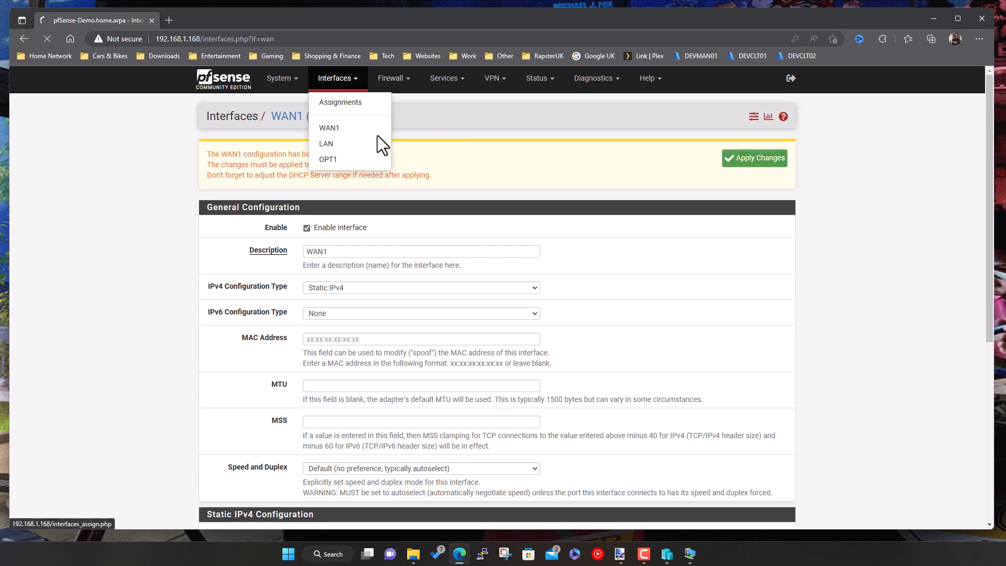
left_click(331, 160)
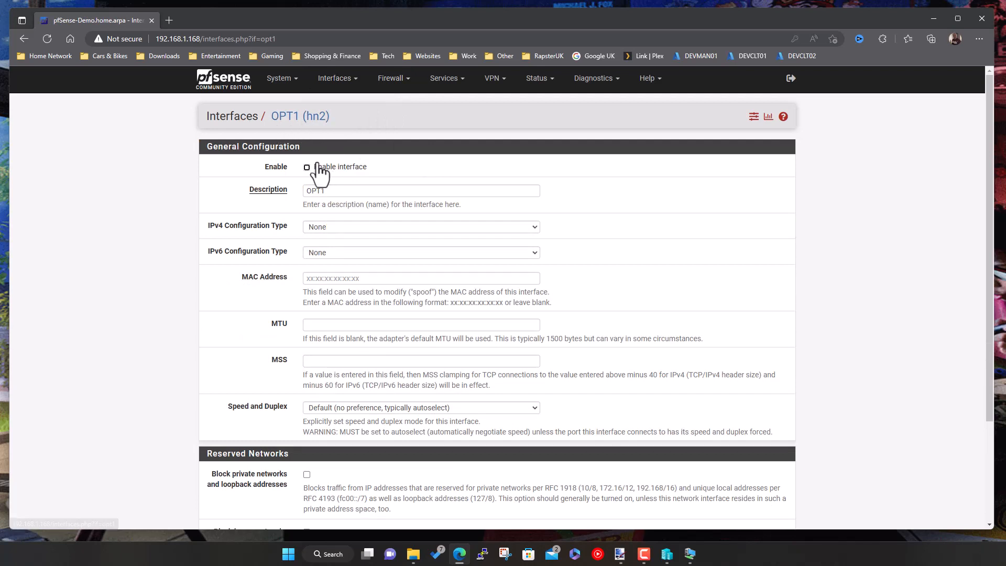
left_click(277, 190)
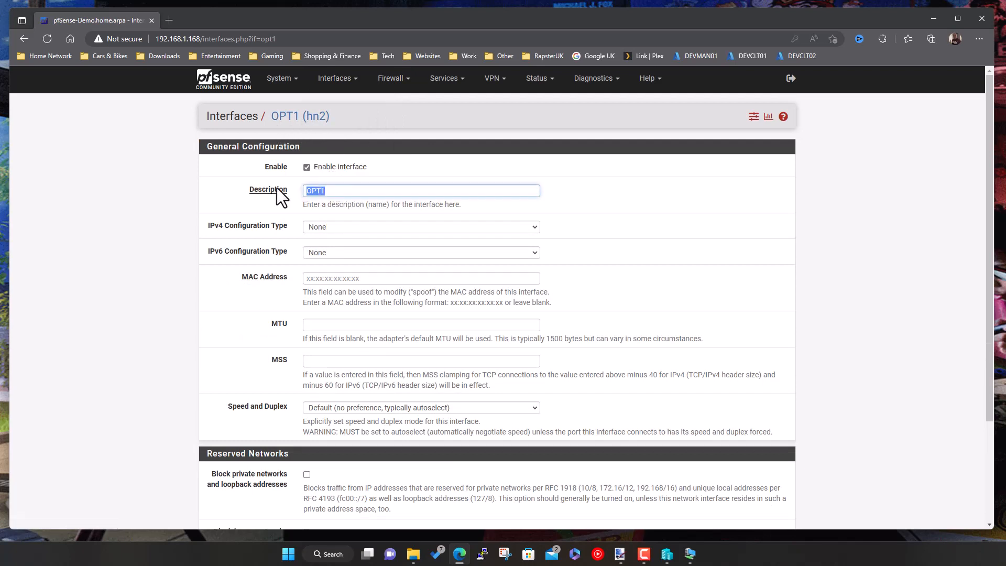
type("WAN2")
left_click(330, 227)
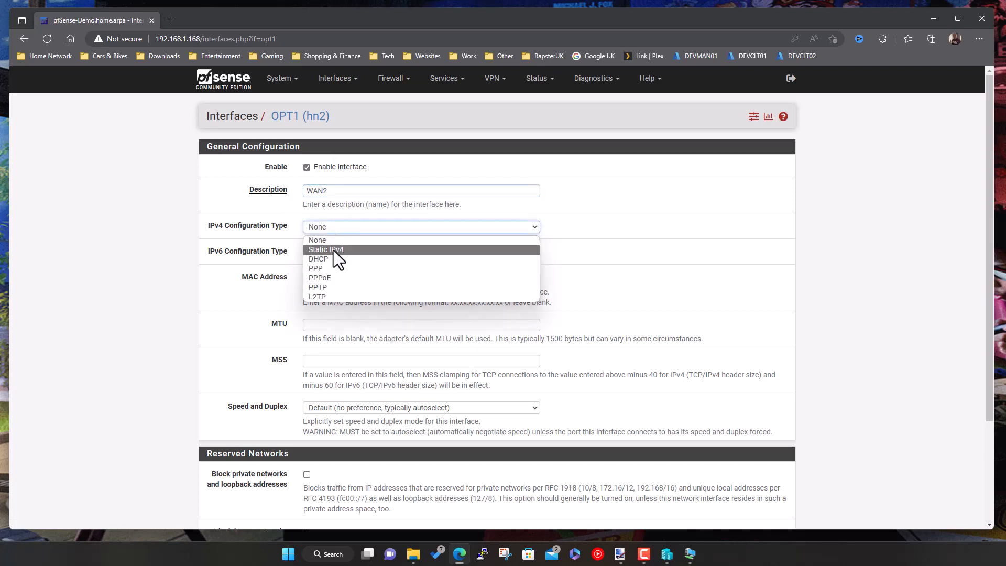
left_click(334, 251)
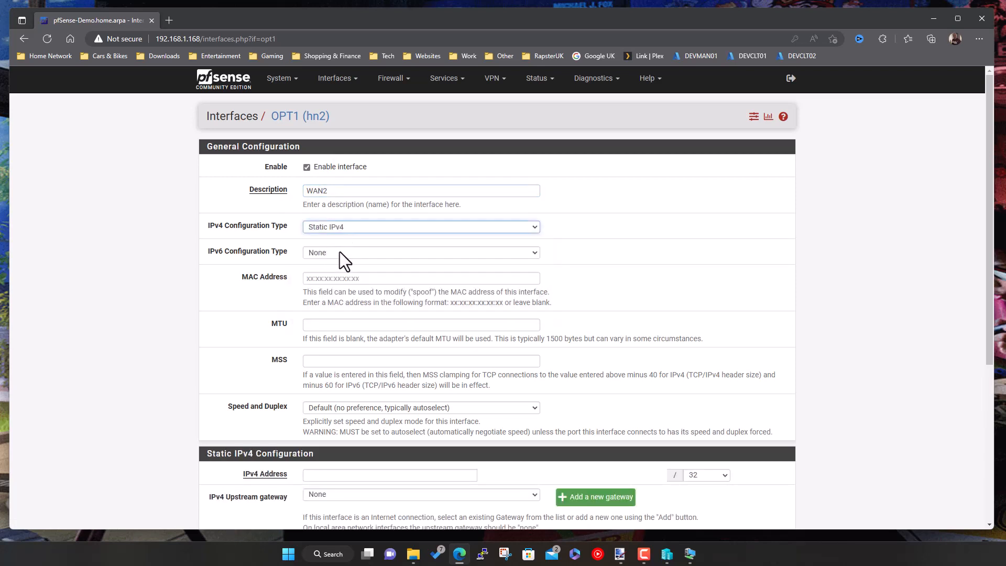
- Give WAN2 the address 192.168.200.254/24 and start adding a new upstream gateway
scroll(389, 310, "down", 2)
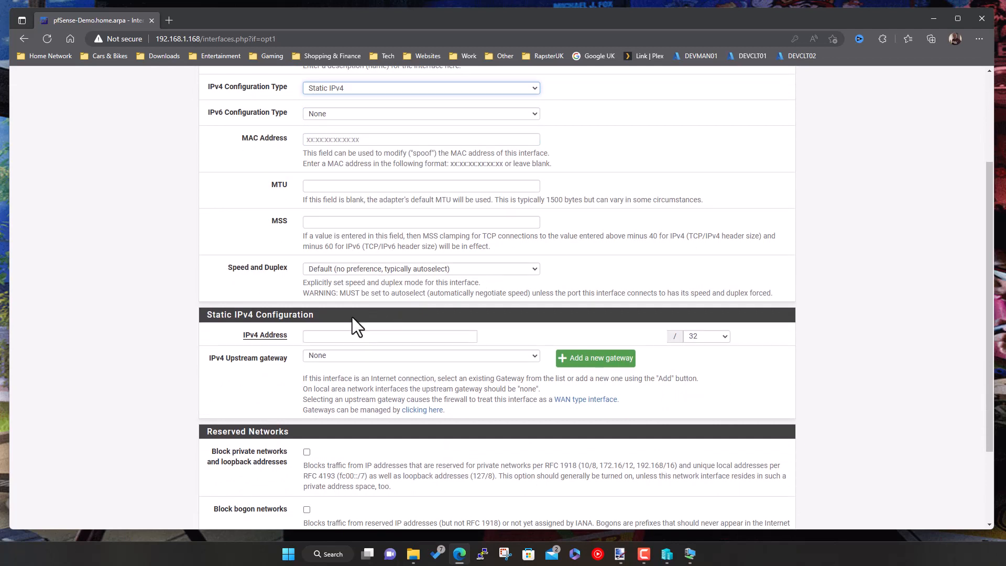
left_click(340, 337)
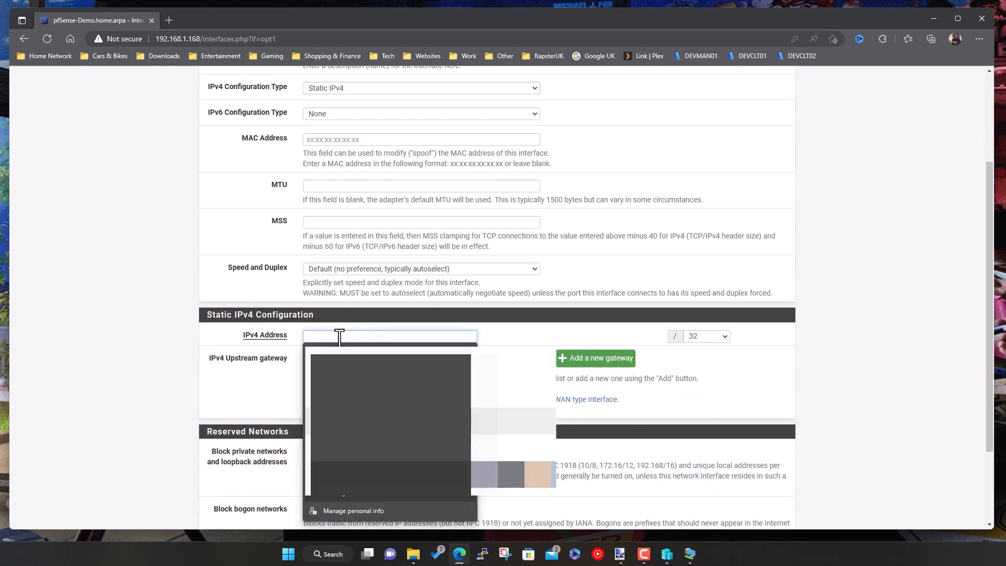
type("19")
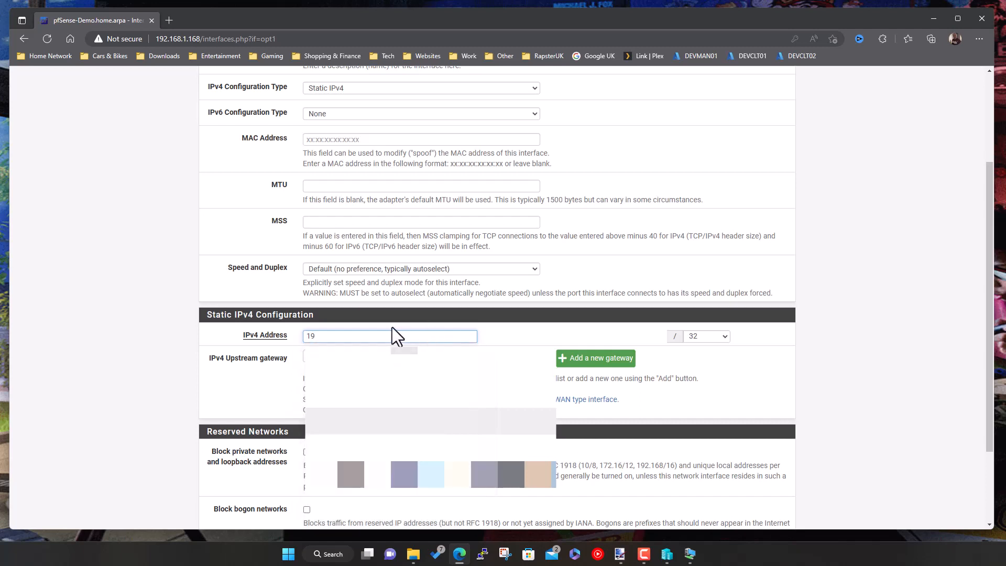
type("2.")
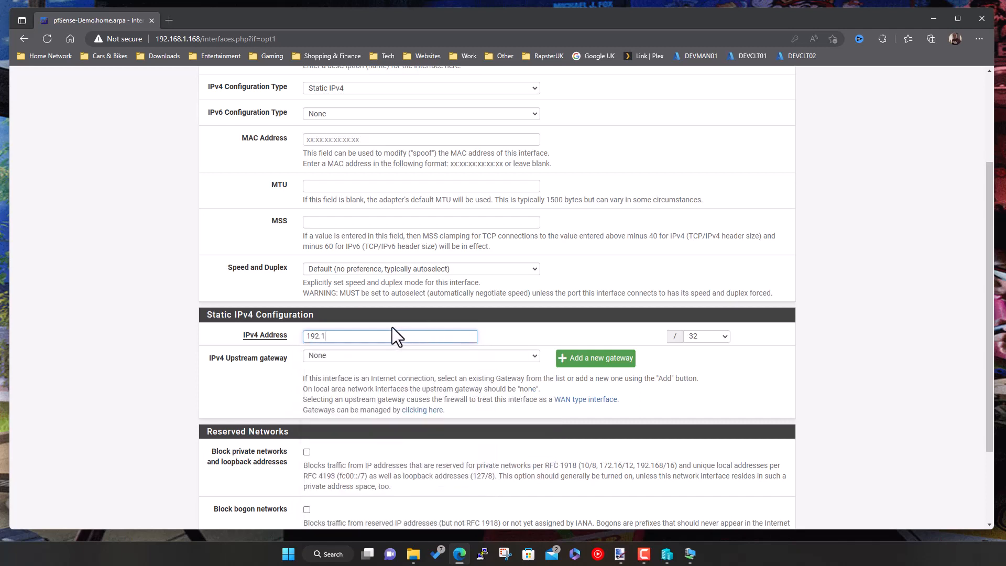
type("168.200.254")
left_click(709, 336)
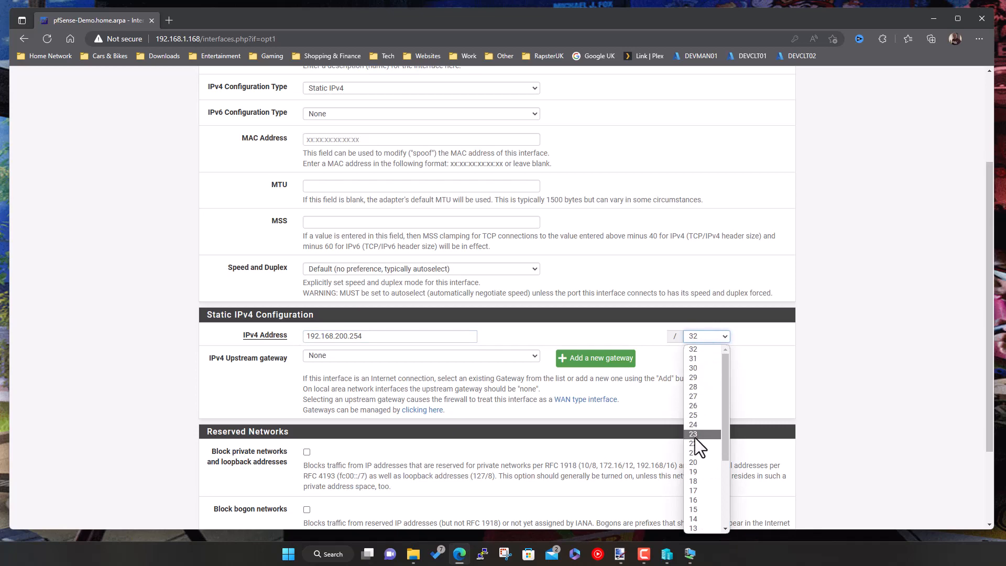
left_click(701, 424)
left_click(416, 357)
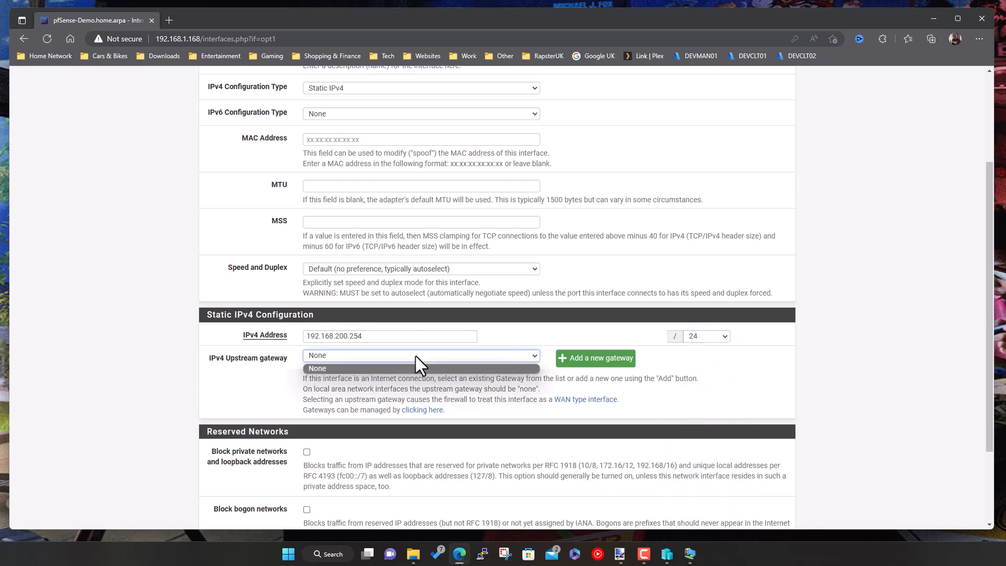
left_click(418, 357)
left_click(558, 359)
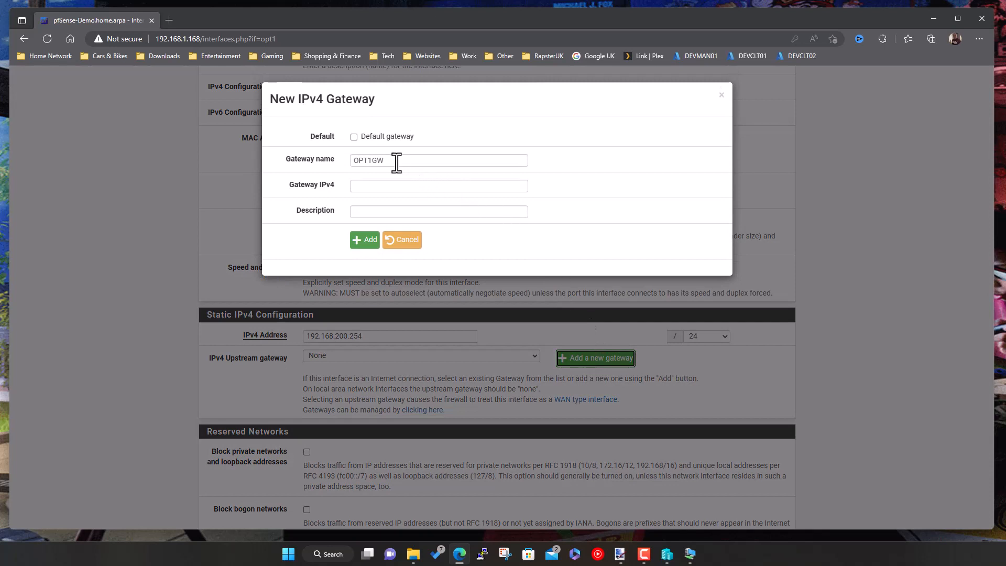
- Add gateway WANGW2 at 192.168.200.1 with description WANGW2
double_click(367, 161)
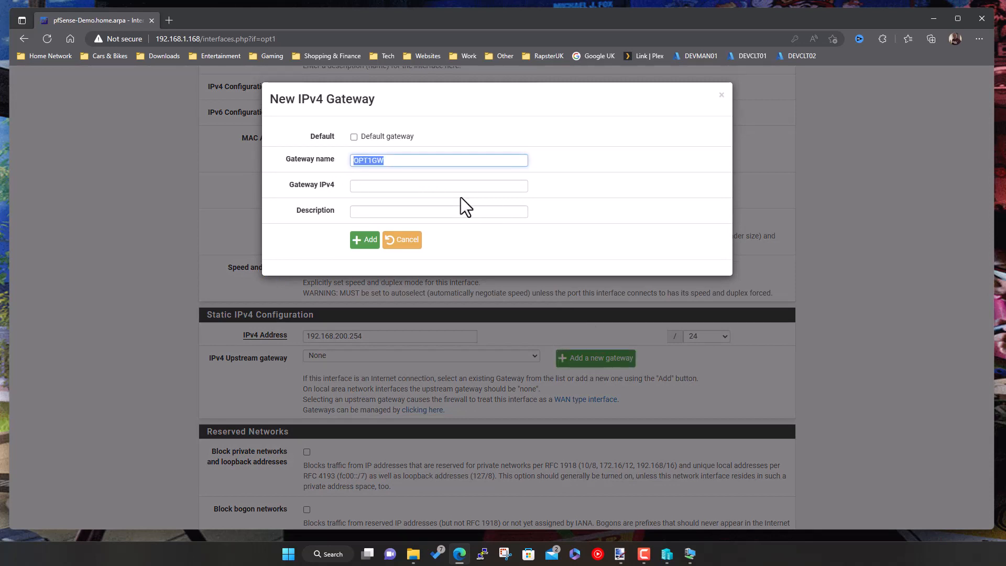
type("WANGW2")
left_click(381, 184)
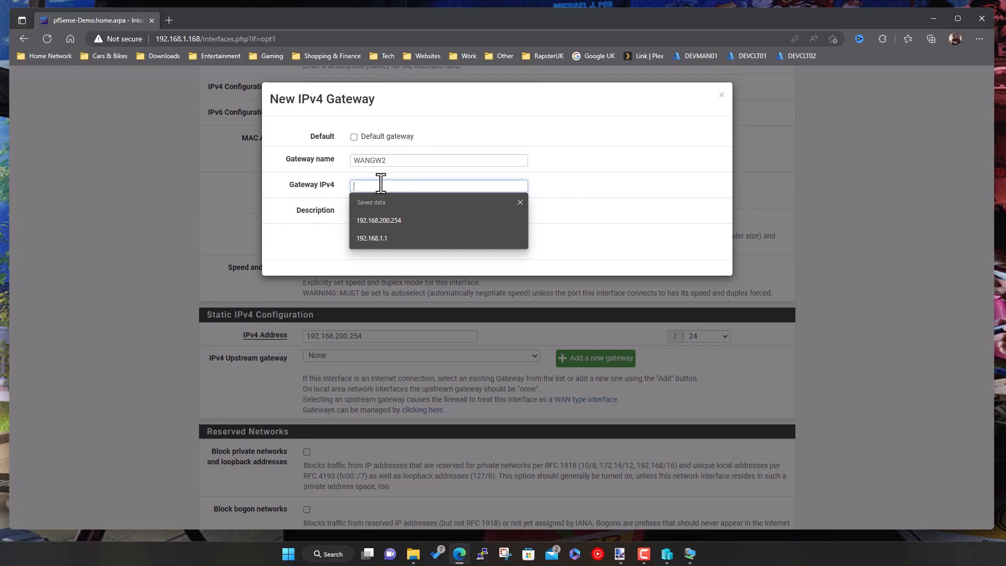
left_click(392, 220)
key("BackSpace")
key("BackSpace")
key("BackSpace")
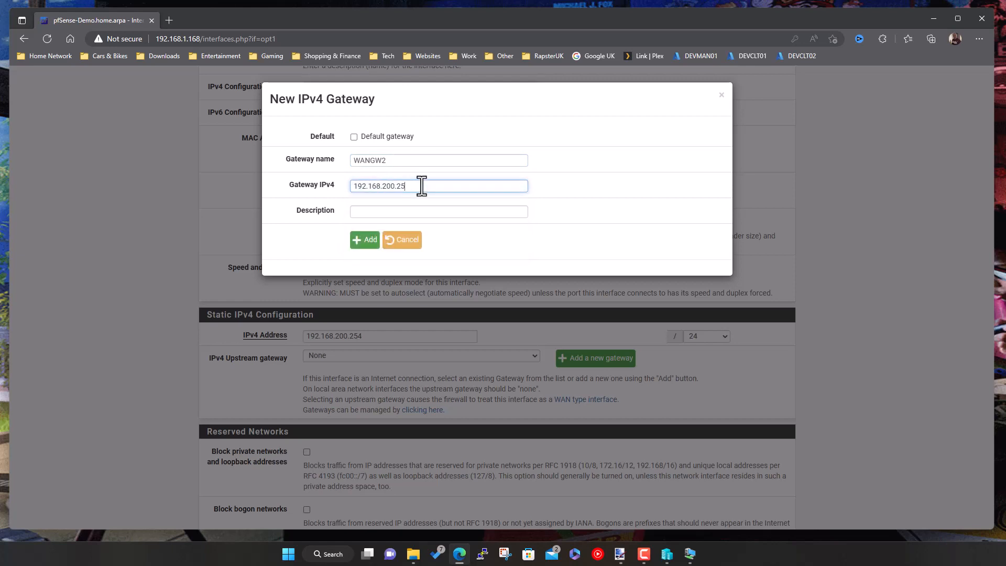
type("1")
left_click_drag(389, 159, 317, 157)
key("ctrl+c")
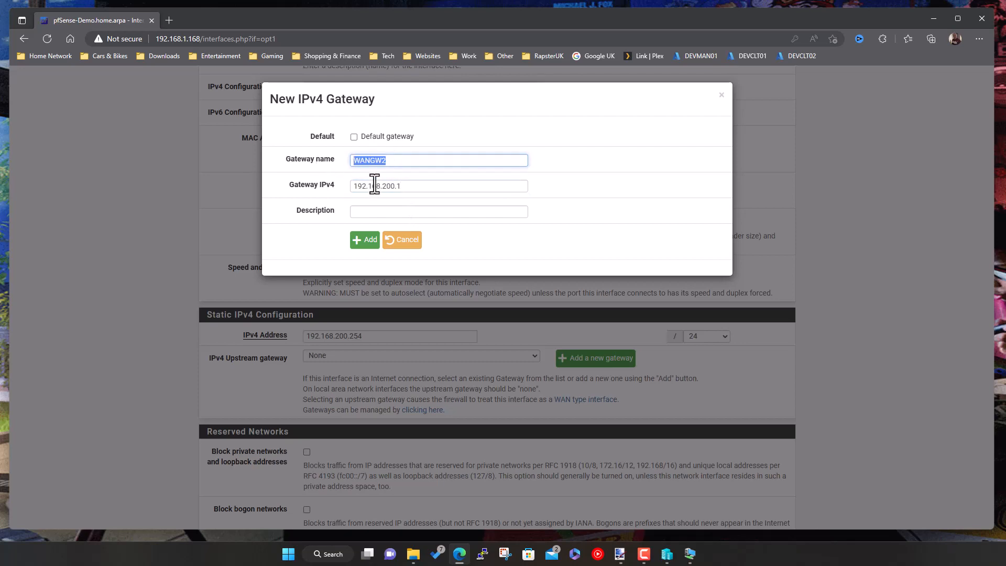
left_click(375, 211)
key("ctrl+v")
left_click(320, 234)
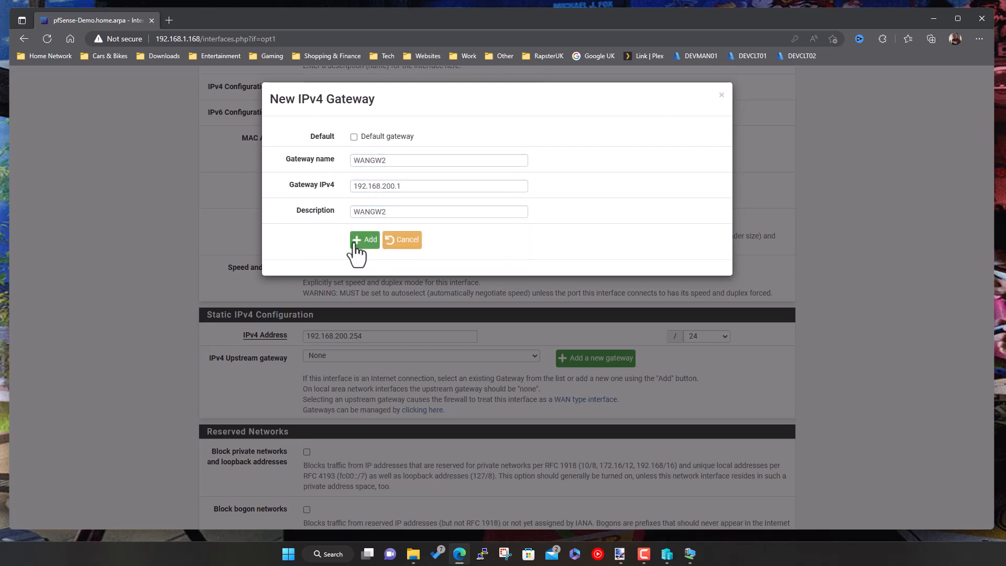
left_click(360, 244)
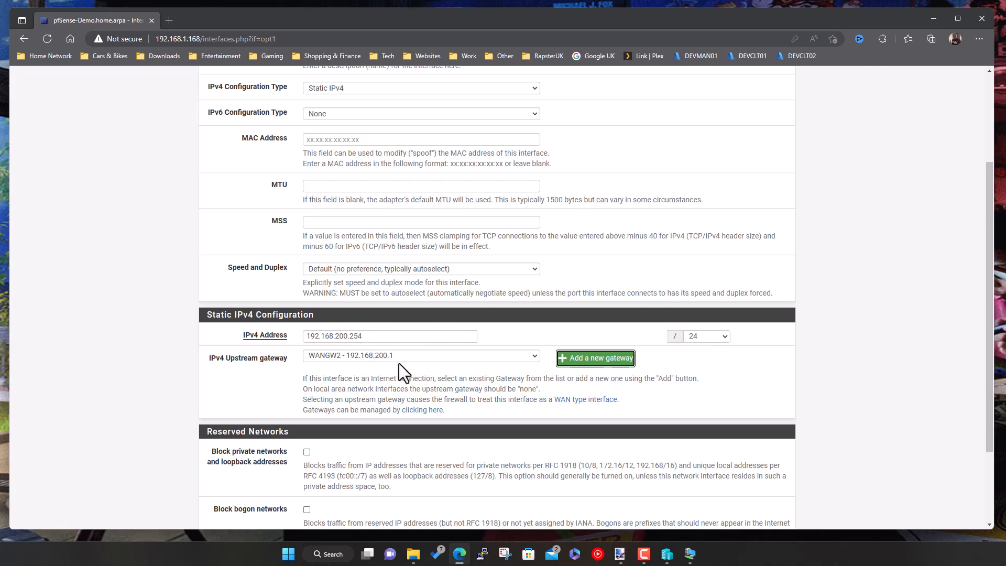
- Tick Block private networks and Block bogon networks on WAN2, then save
scroll(433, 363, "down", 2)
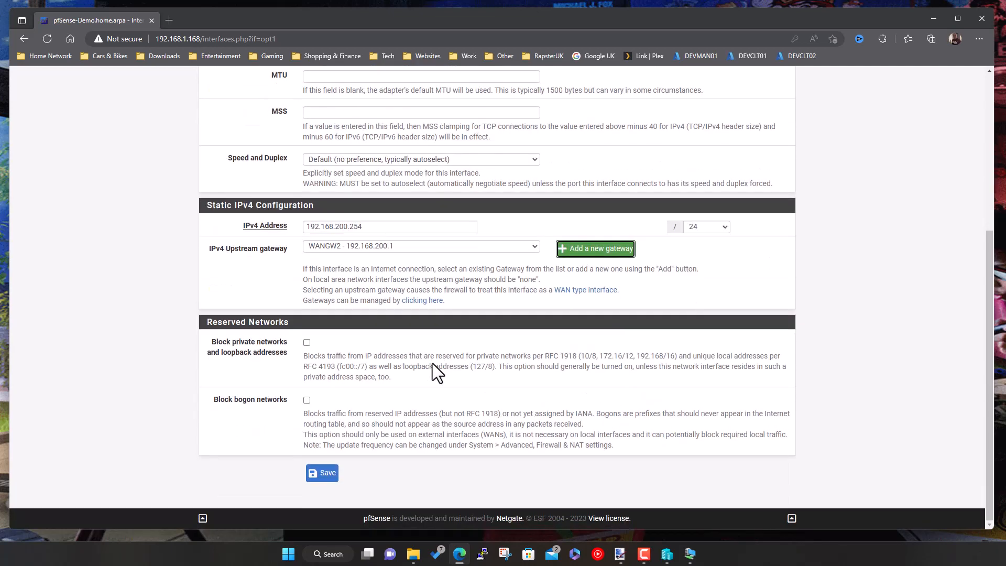
left_click(307, 343)
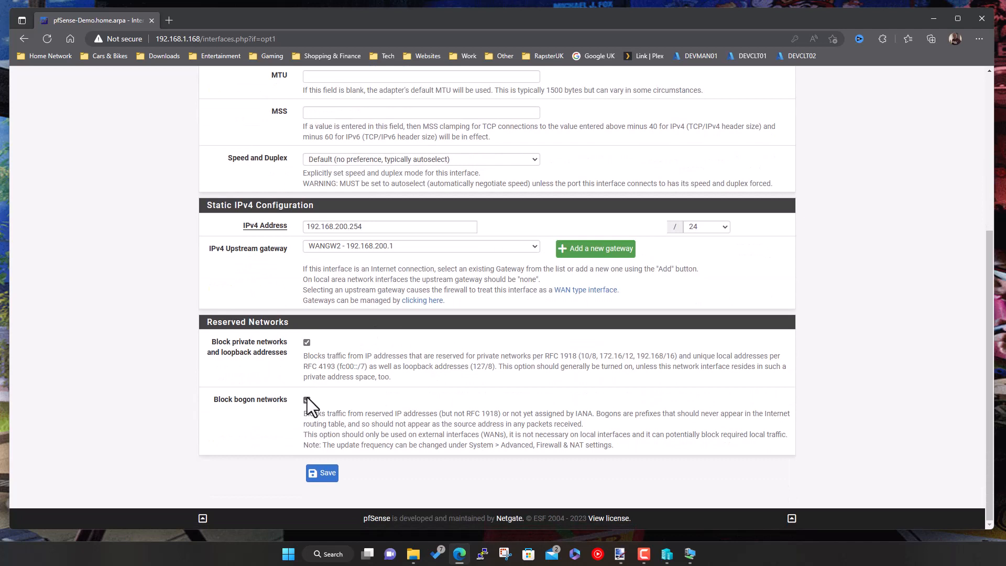
left_click(307, 399)
left_click(331, 474)
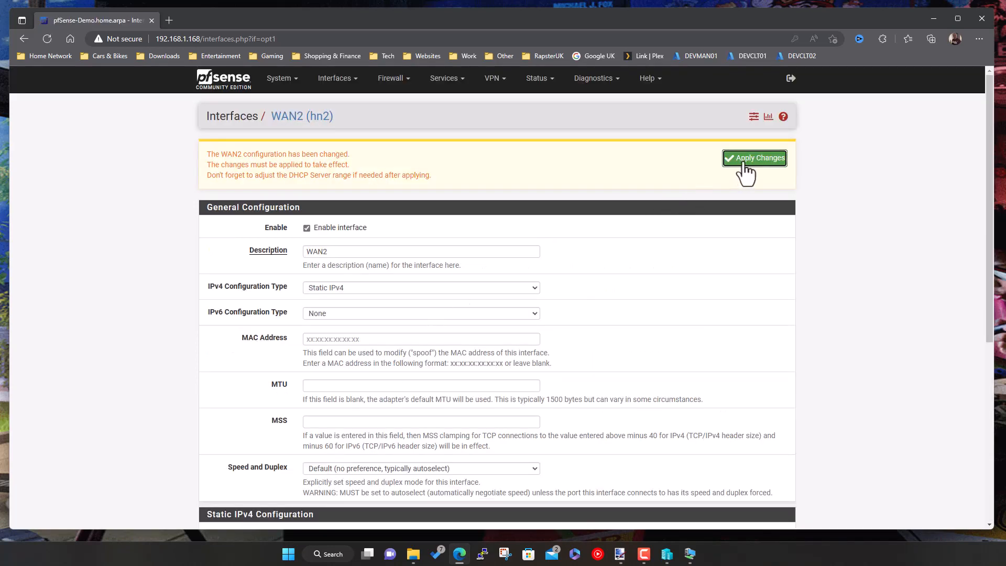
- Apply the WAN2 changes and refresh to confirm WAN2 at 192.168.200.254/24 via WANGW2
left_click(747, 160)
left_click(690, 554)
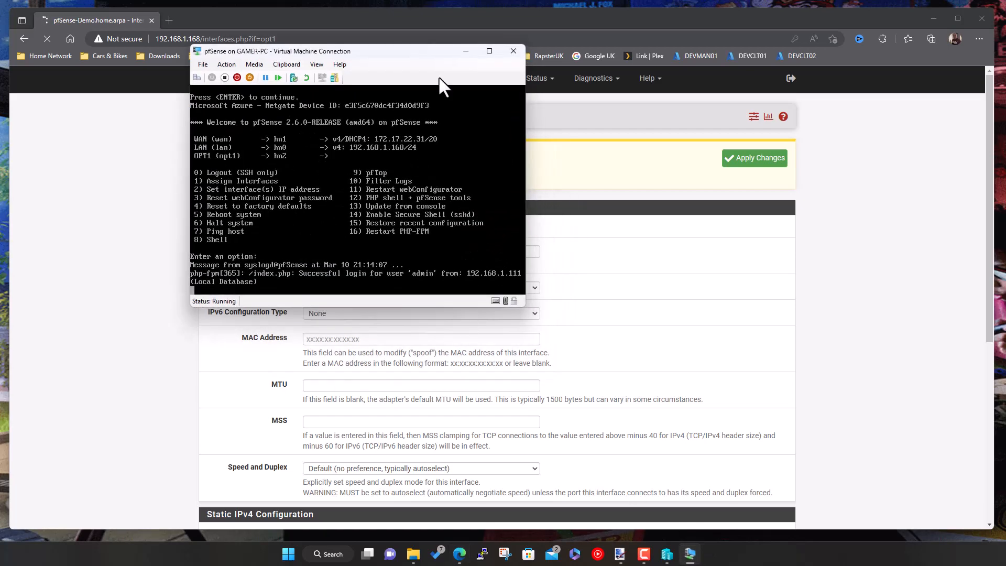
left_click(469, 50)
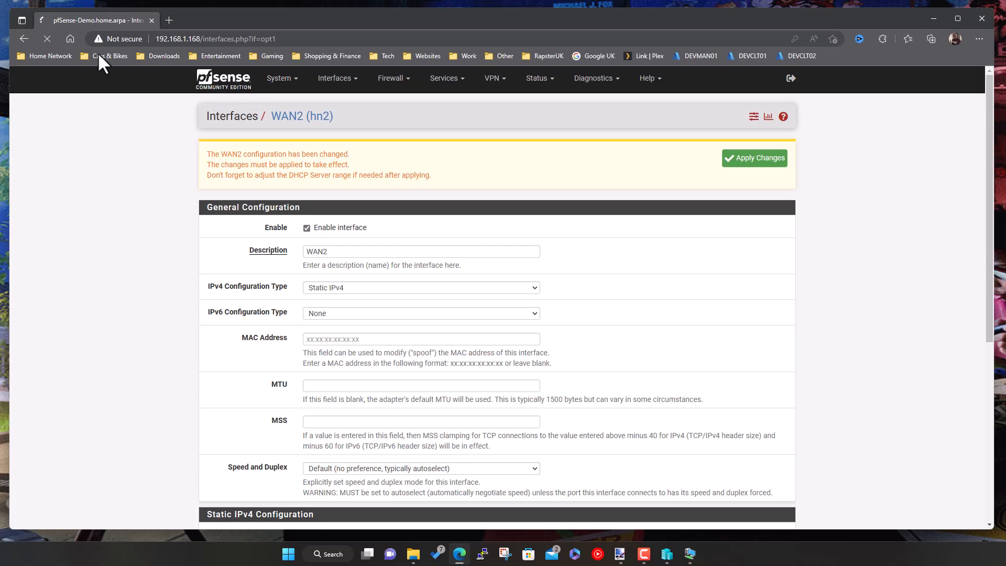
left_click(46, 39)
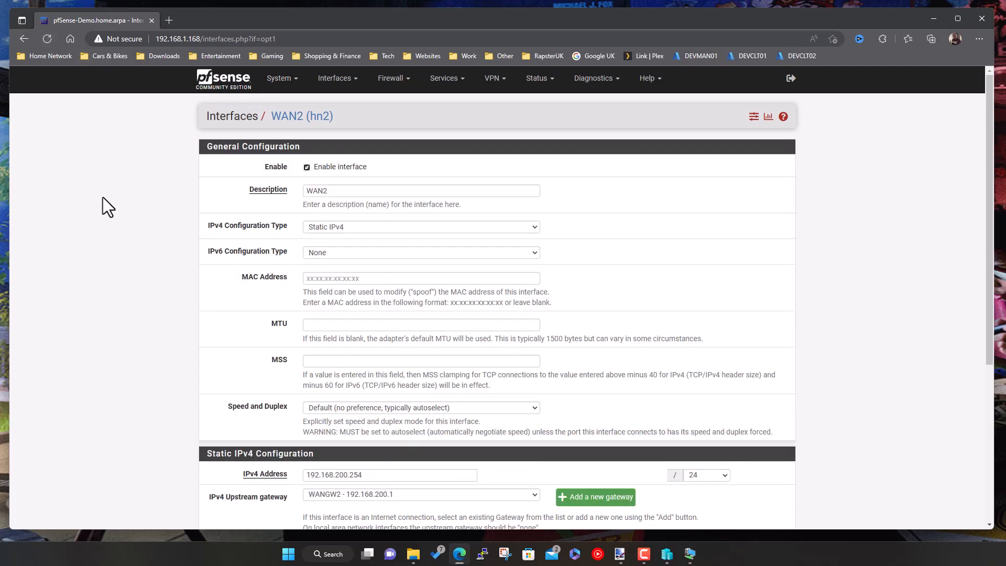
left_click(224, 84)
scroll(111, 237, "down", 4)
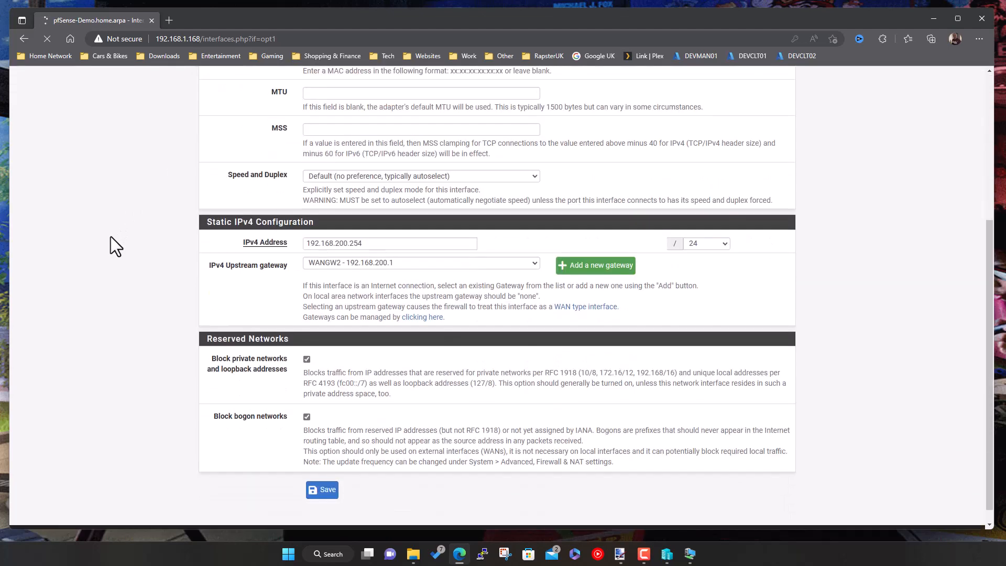
scroll(111, 237, "up", 4)
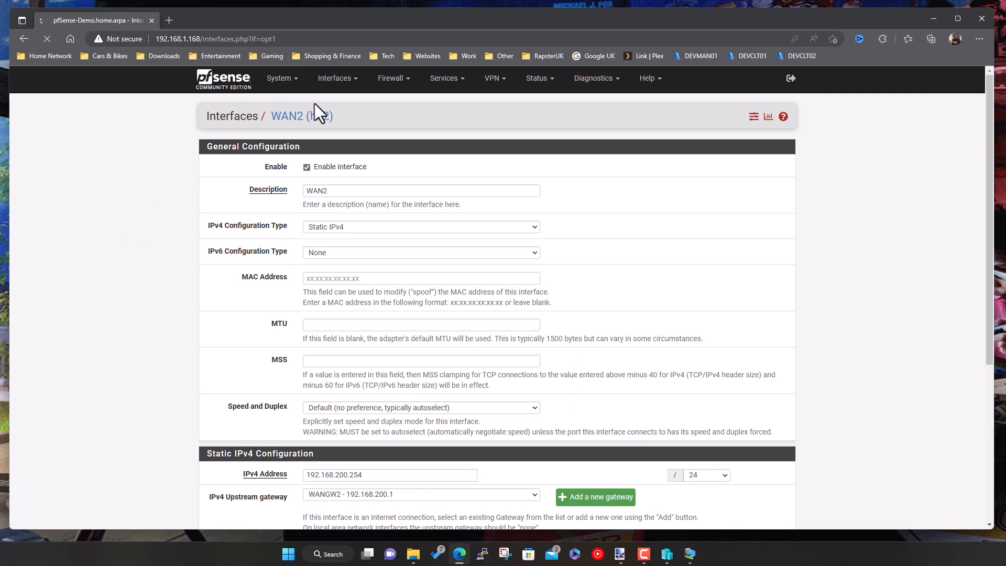
left_click(341, 84)
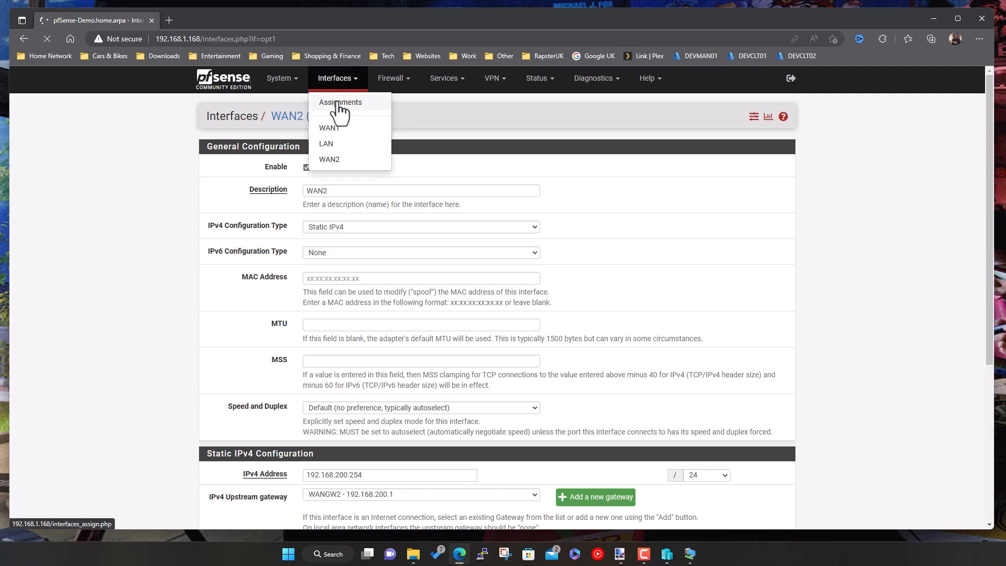
- Check interface assignments, then view System > Routing gateways WANGW and WANGW2
left_click(339, 103)
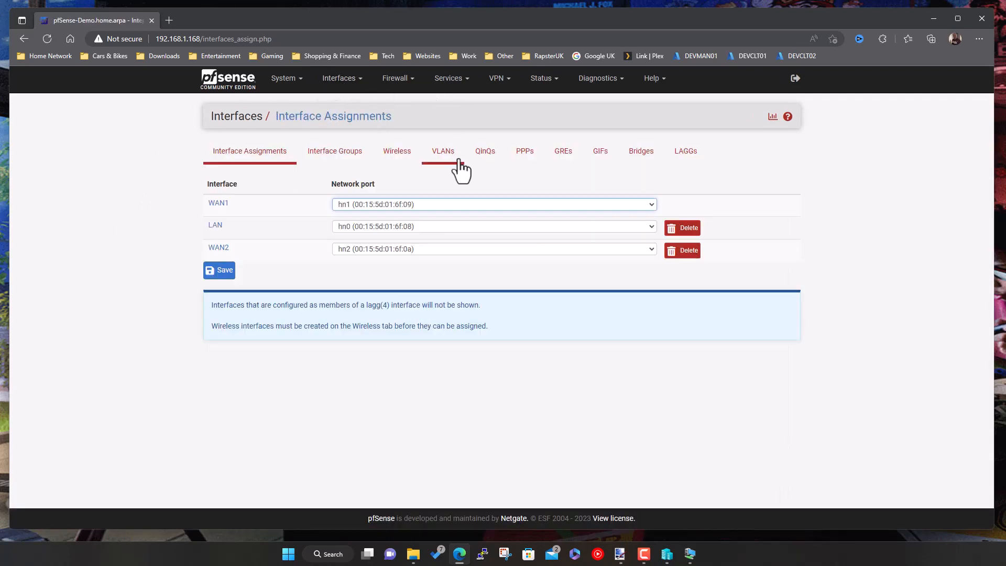
left_click(228, 82)
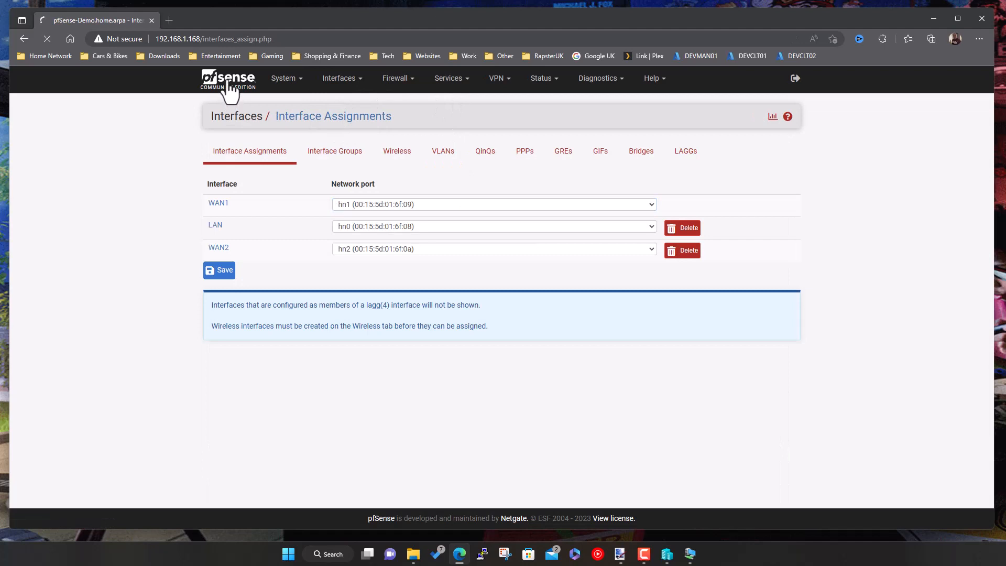
left_click(289, 85)
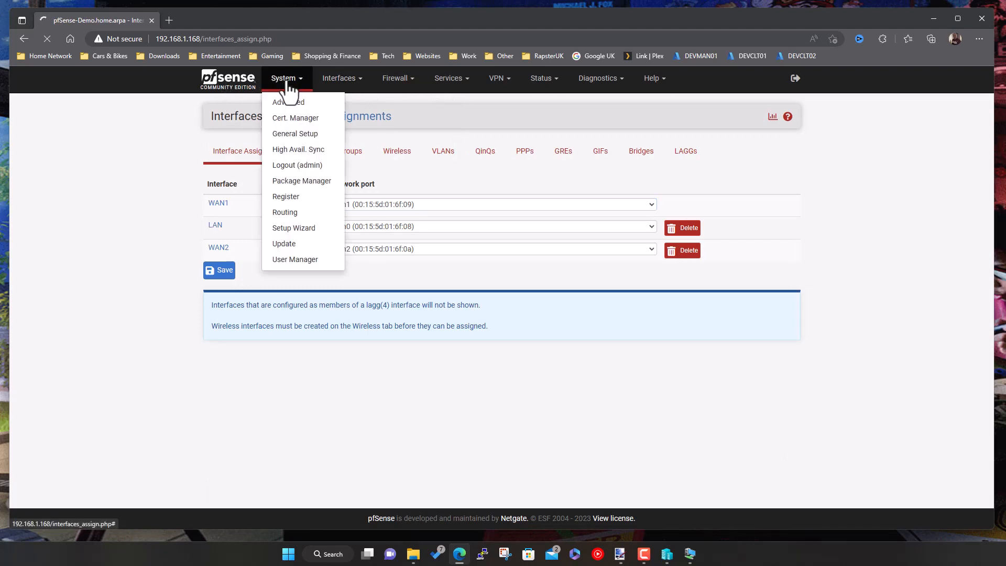
left_click(285, 212)
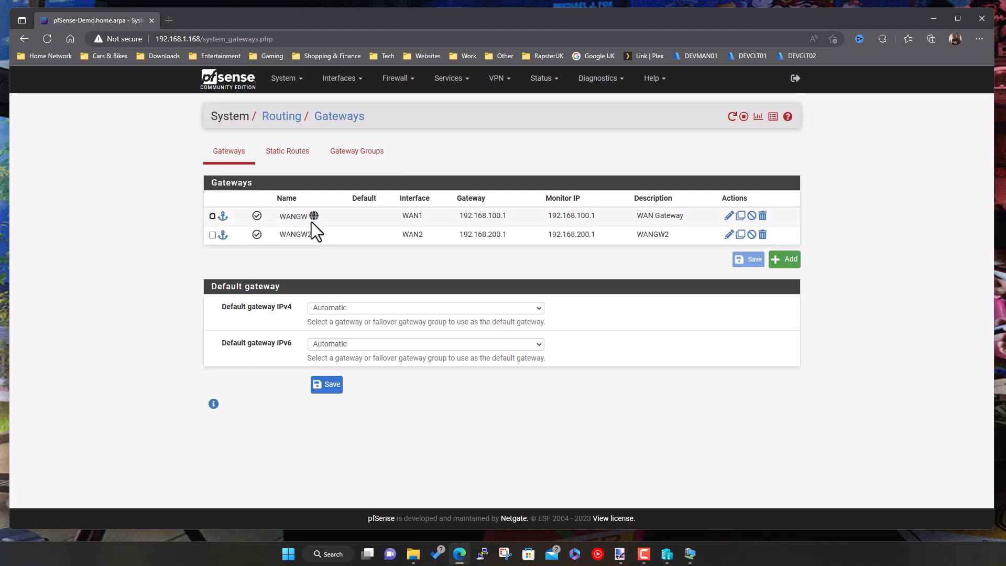
- Try renaming gateway WANGW to WANGW1, back out after the error, then view the network diagram
left_click(729, 217)
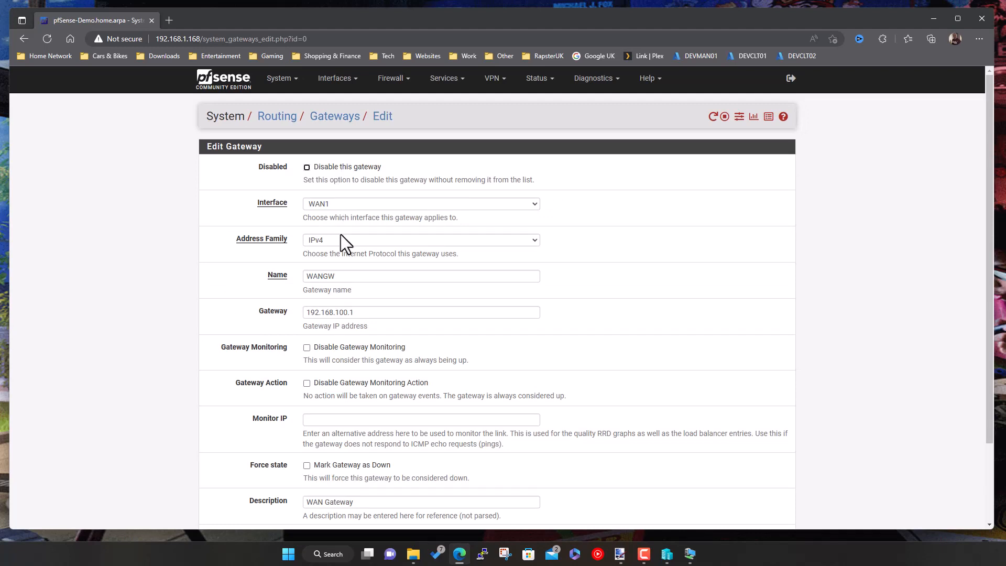
left_click(344, 276)
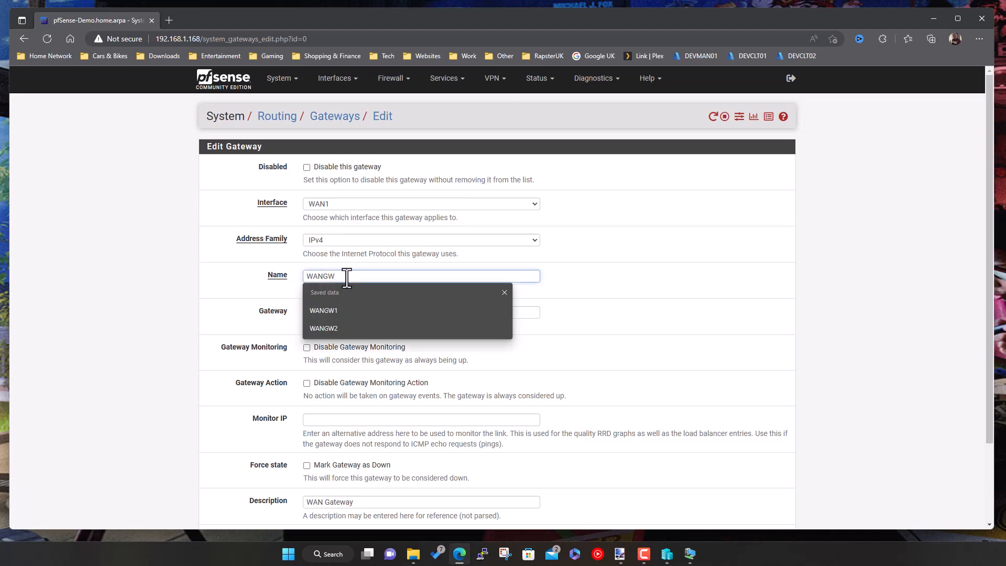
left_click(328, 310)
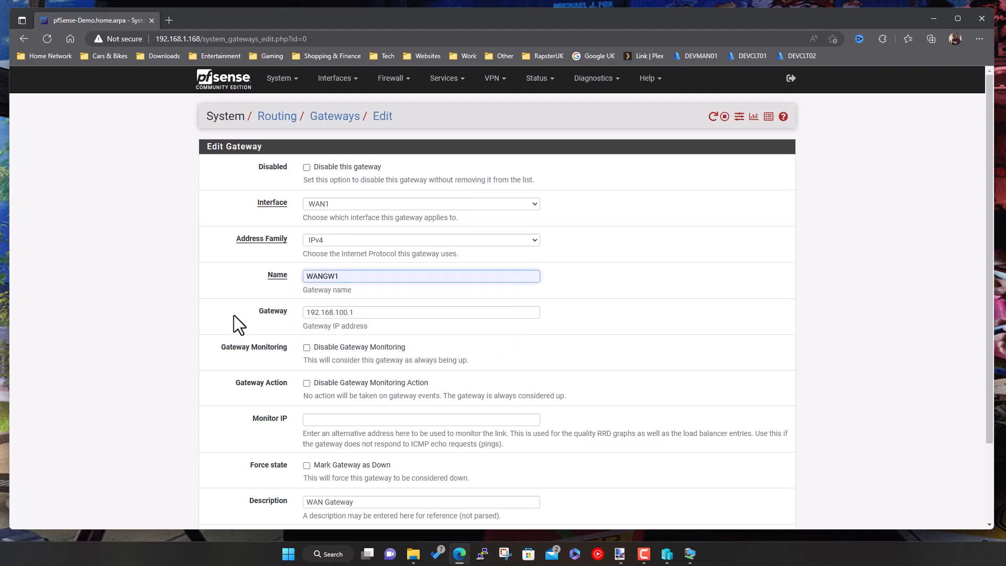
scroll(230, 317, "down", 3)
left_click(321, 475)
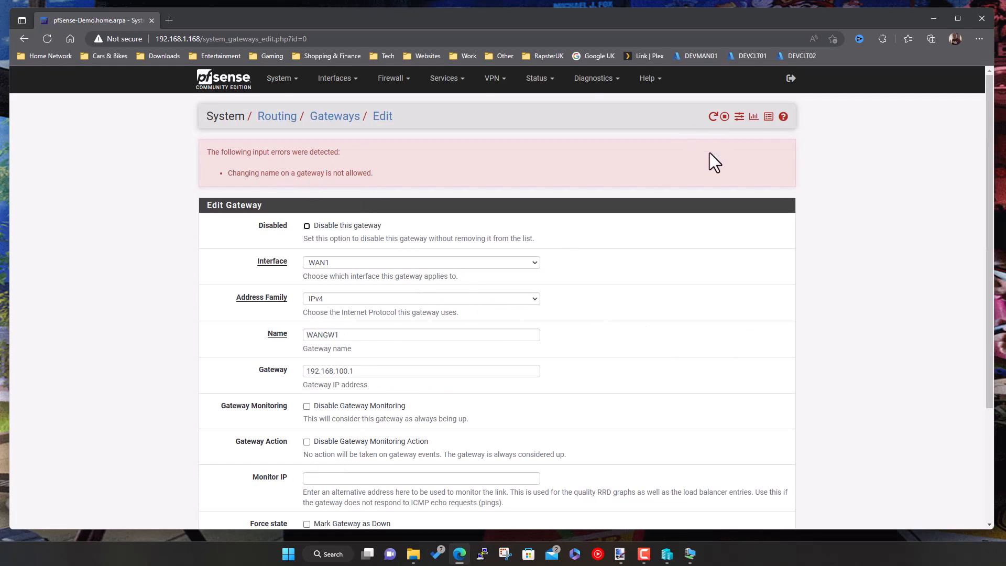
scroll(687, 276, "down", 5)
scroll(681, 270, "up", 5)
left_click(340, 118)
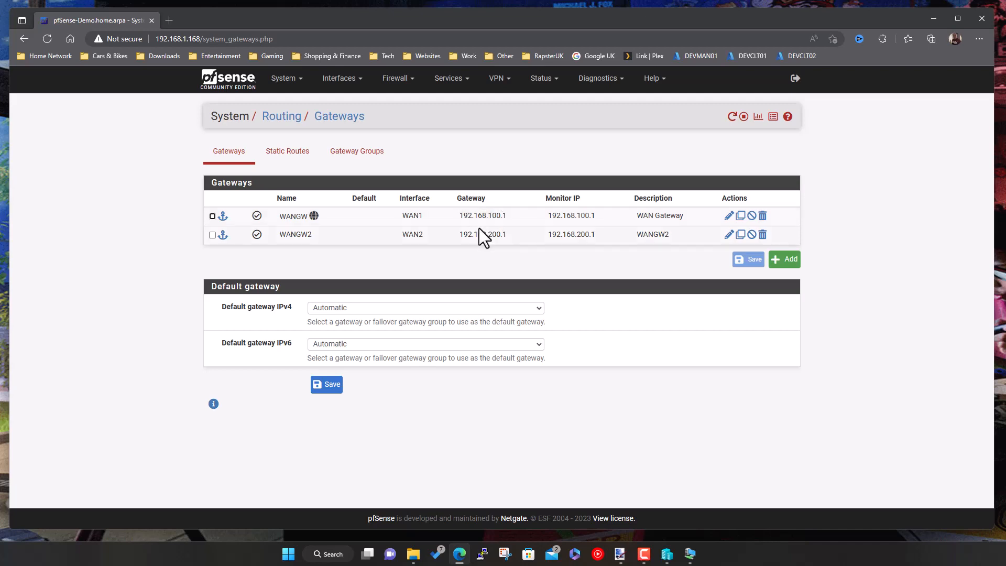
left_click(624, 555)
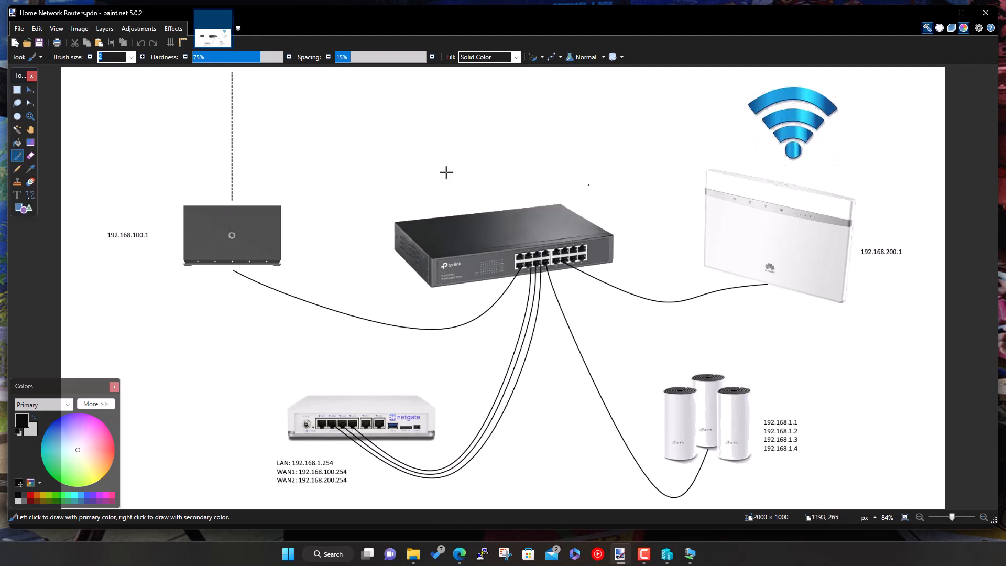
- Minimise the paint.net network diagram to bring back pfSense's Gateways list with WANGW and WANGW2
left_click(943, 11)
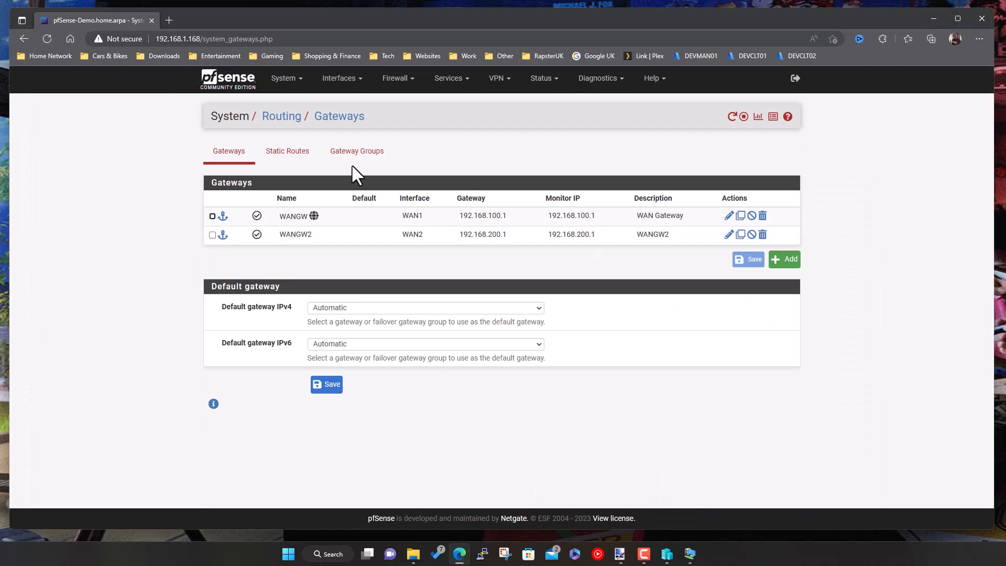
- Keep Default gateway IPv4 on Automatic and go to the still-empty Gateway Groups page
left_click(369, 308)
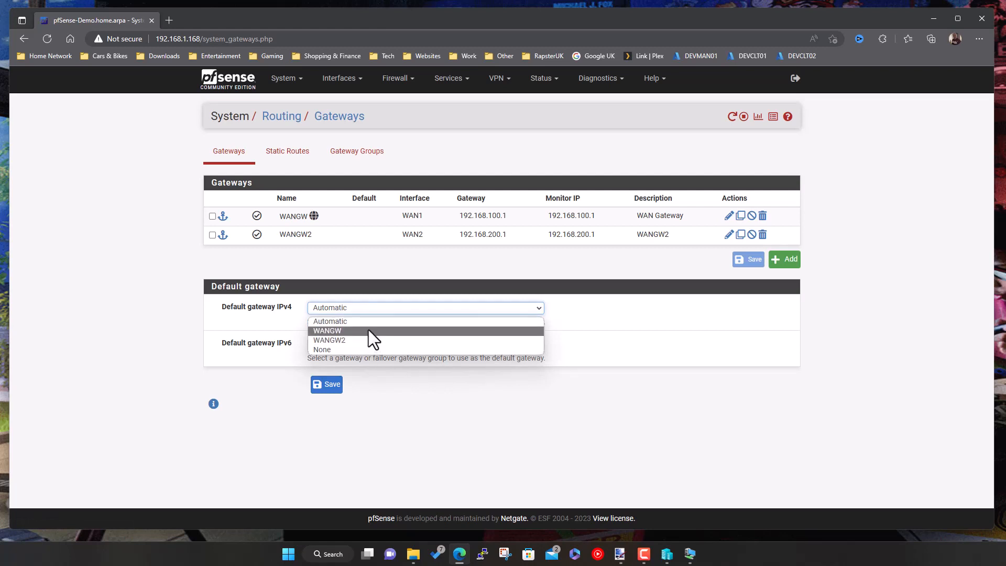
left_click(368, 261)
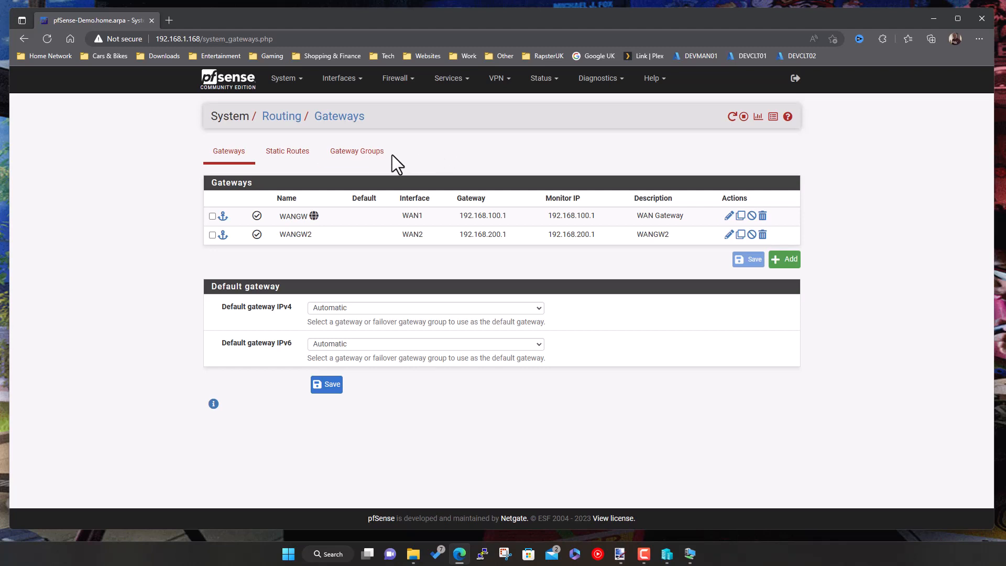
left_click(359, 159)
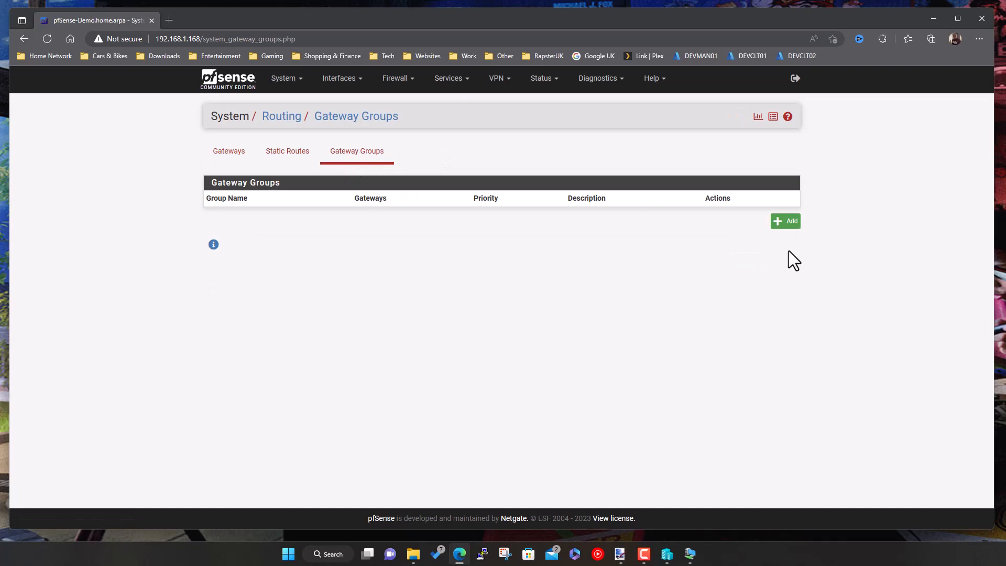
- Add a new gateway group and name it LBGateway
left_click(786, 222)
left_click(371, 169)
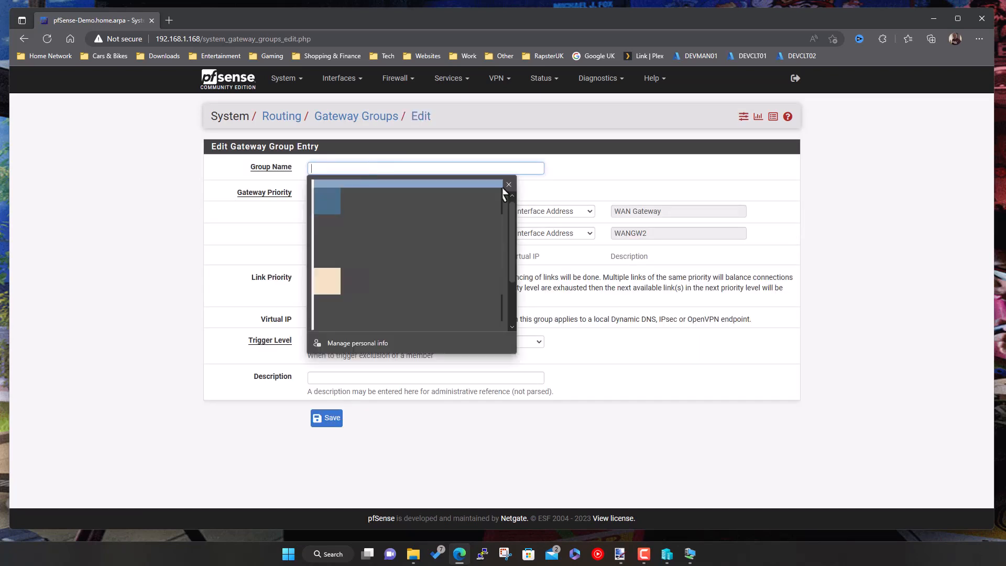
type("Load")
left_click(509, 184)
type("Bal")
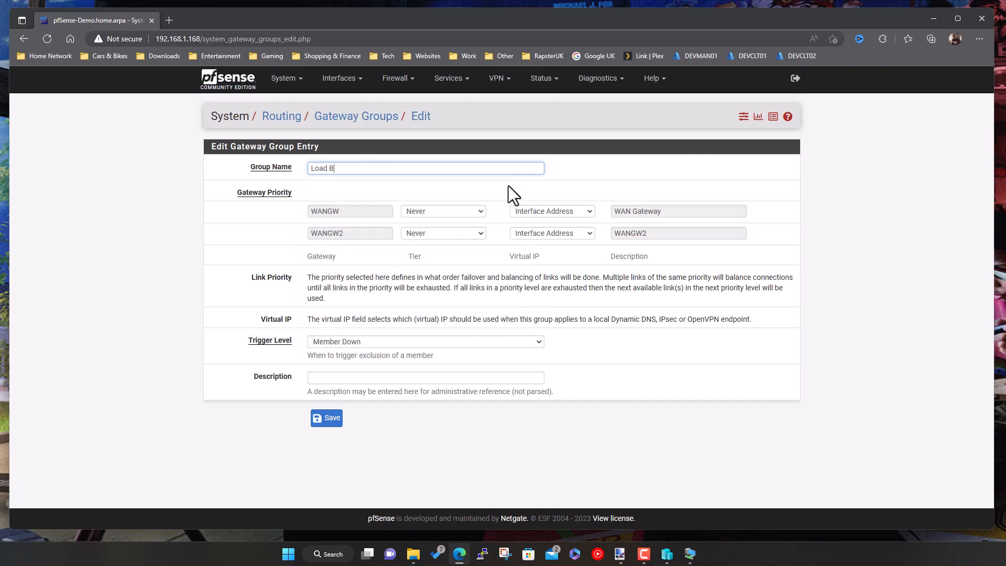
key("BackSpace")
key("BackSpace")
key("BackSpace")
key("BackSpace")
key("BackSpace")
key("BackSpace")
type("BGateway")
- Set both WANGW and WANGW2 to Tier 1 in the LBGateway group
left_click(454, 211)
left_click(453, 209)
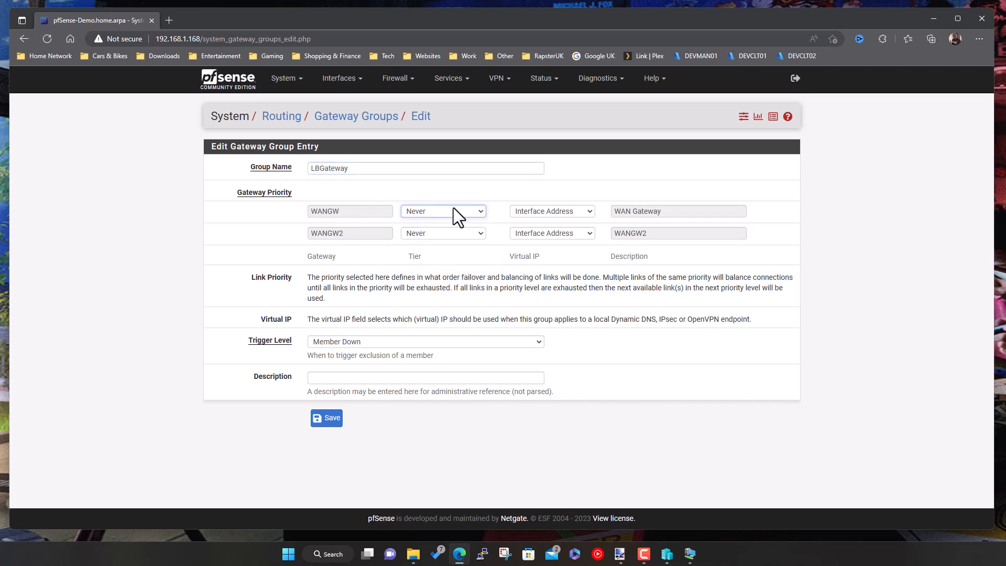
left_click(447, 213)
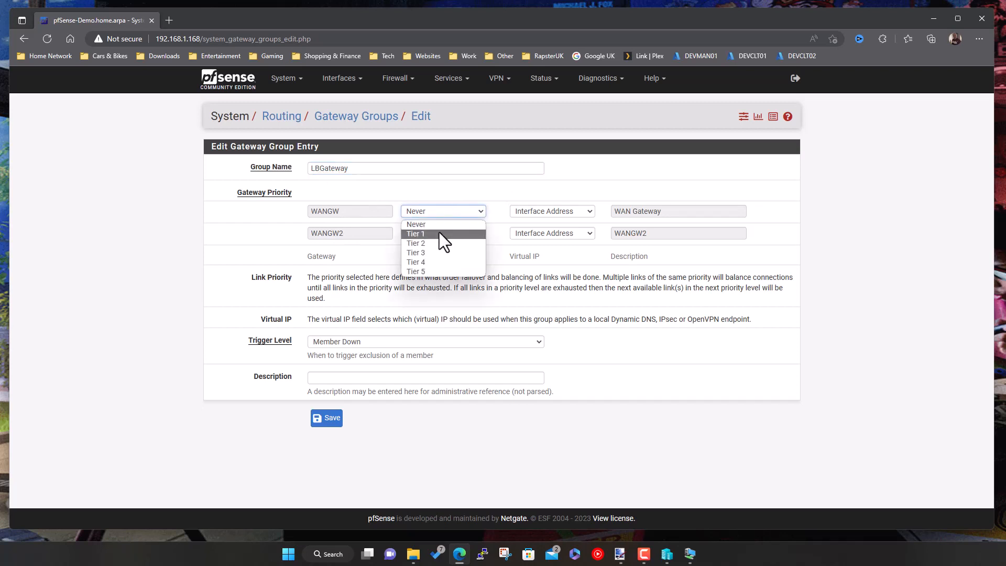
left_click(440, 232)
left_click(439, 232)
left_click(433, 249)
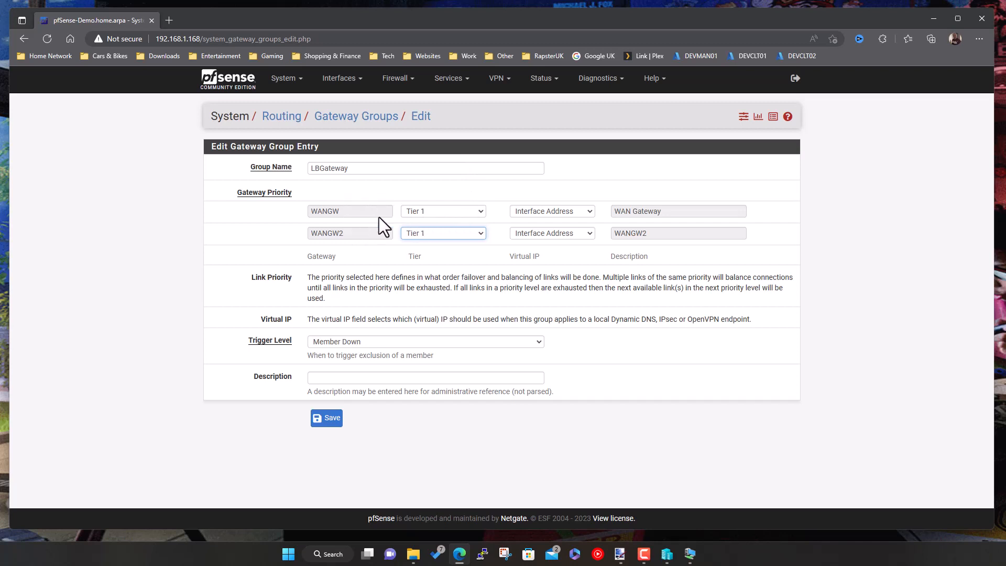
left_click(435, 236)
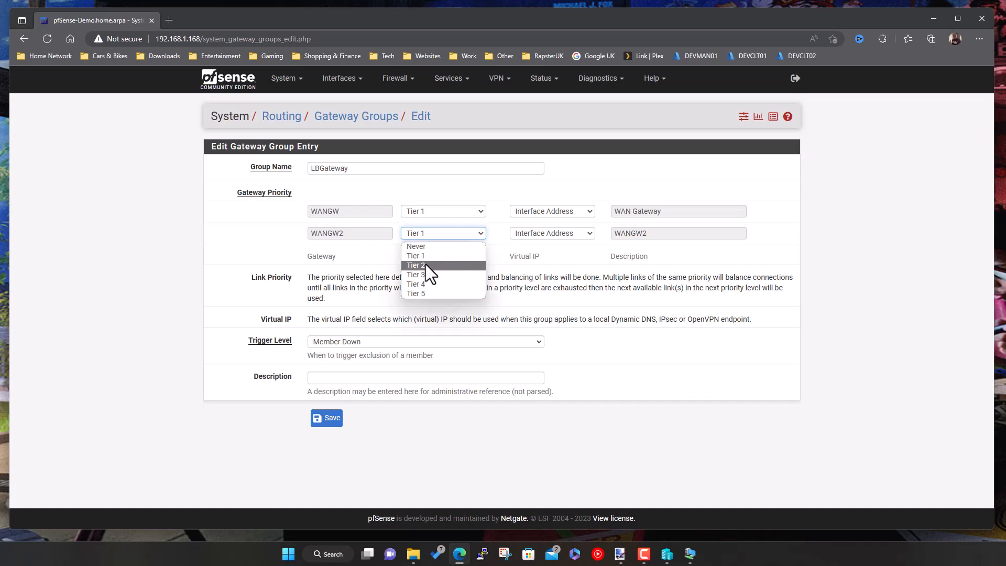
left_click(425, 265)
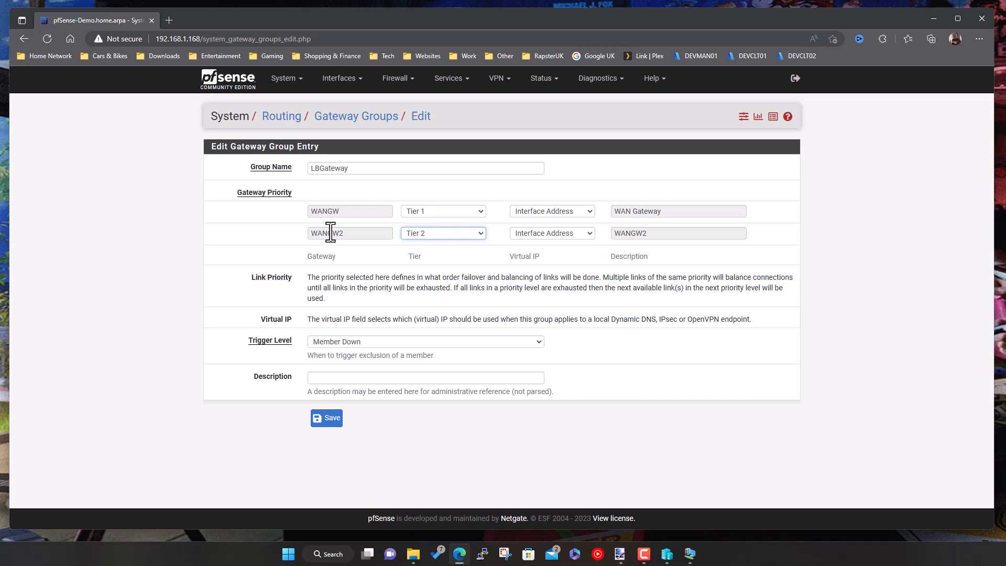
left_click(429, 211)
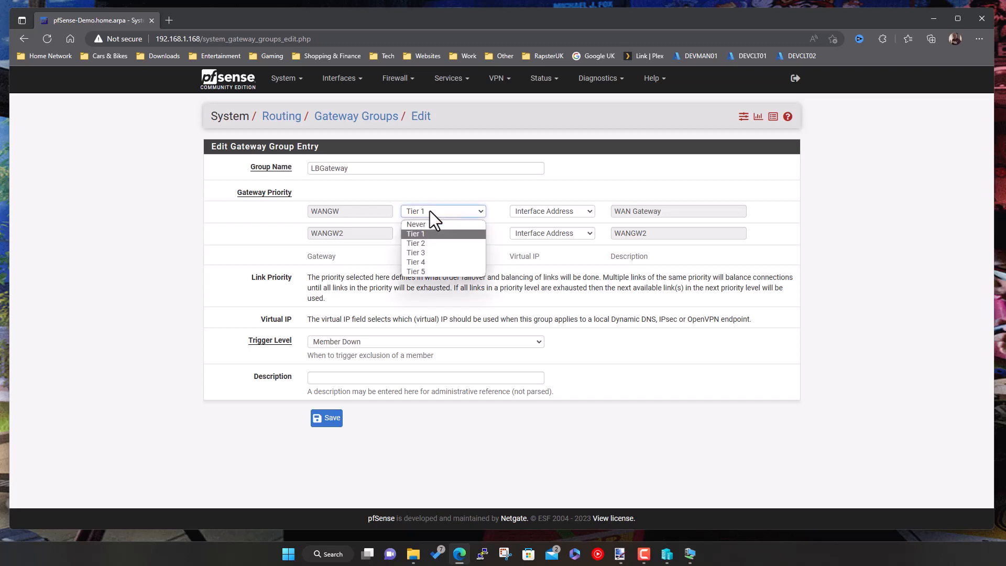
left_click(429, 236)
left_click(427, 233)
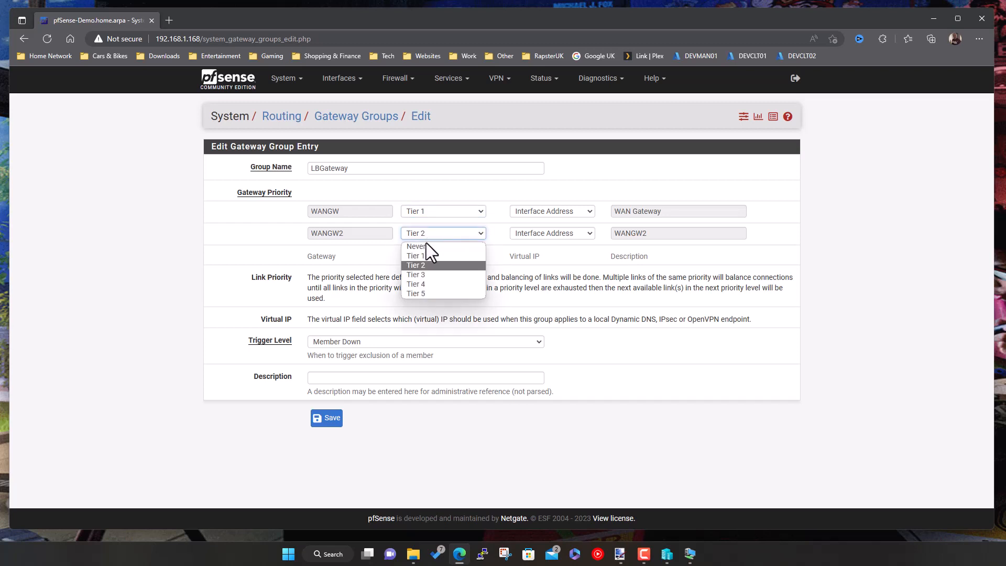
left_click(423, 255)
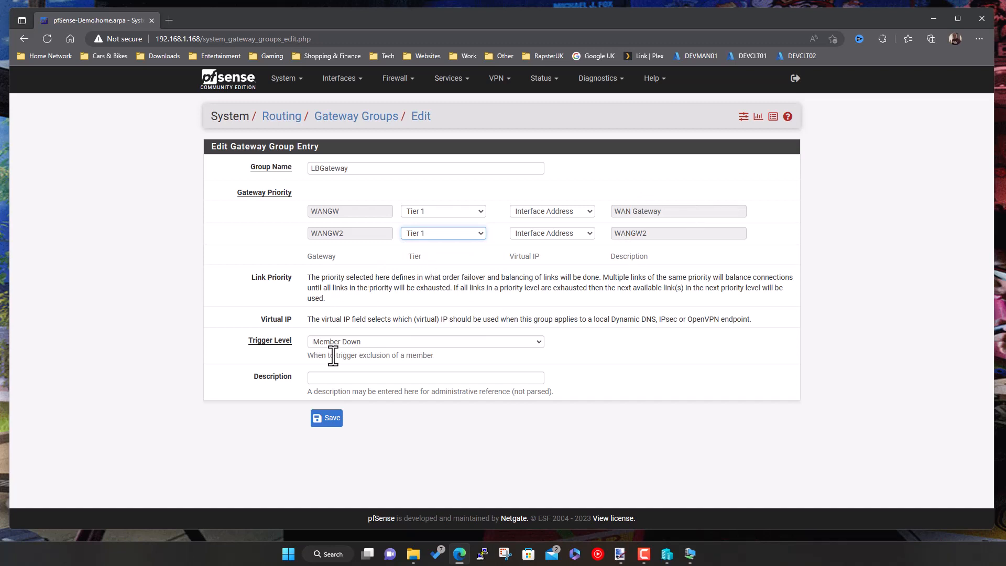
- Set the LBGateway Trigger Level to Packet Loss or High Latency
left_click(366, 343)
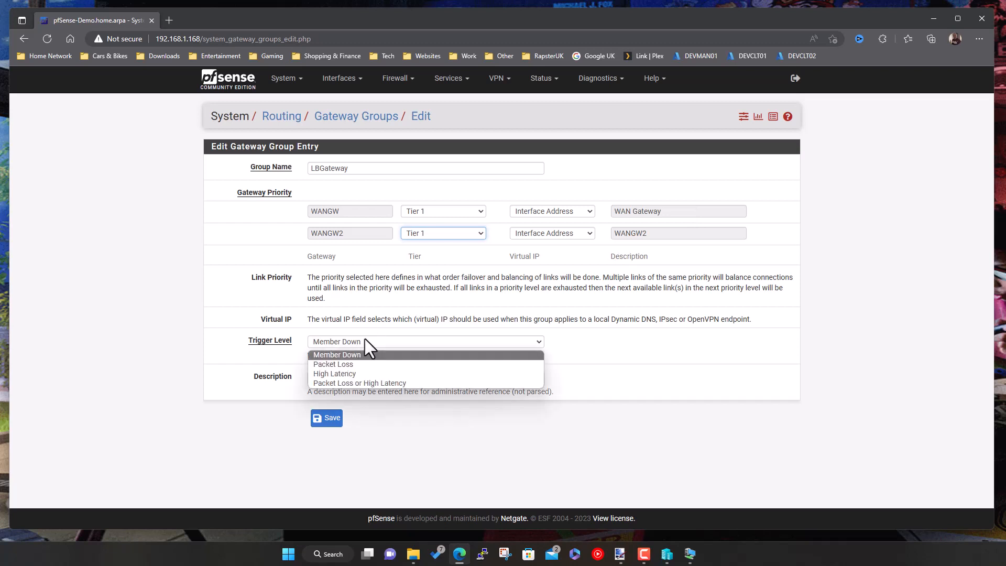
left_click(364, 343)
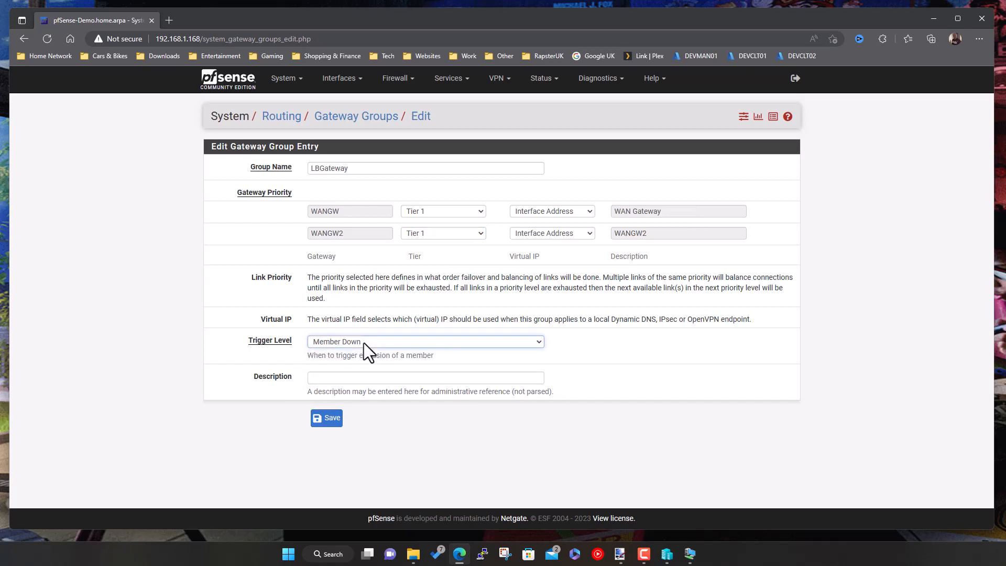
left_click(364, 342)
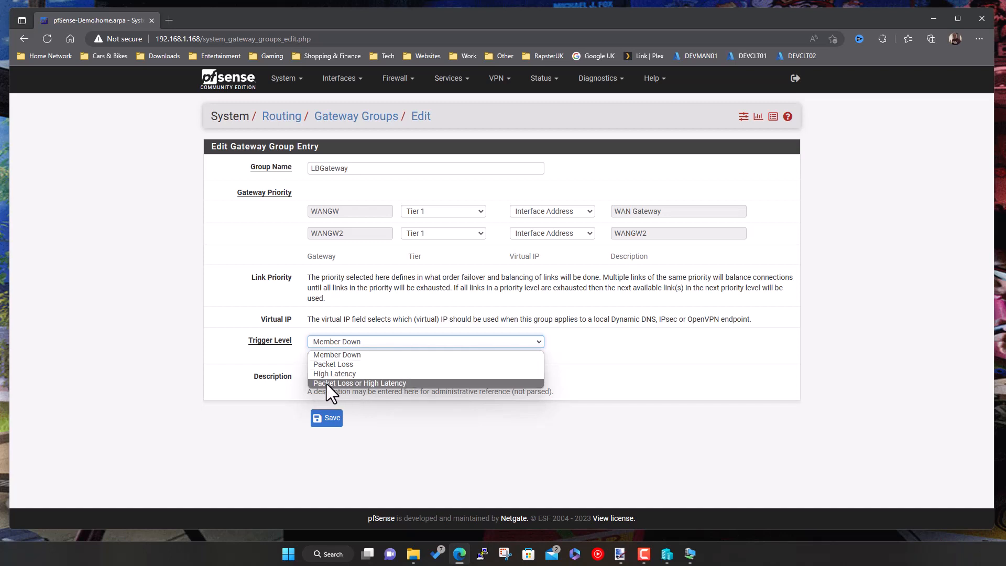
left_click(353, 383)
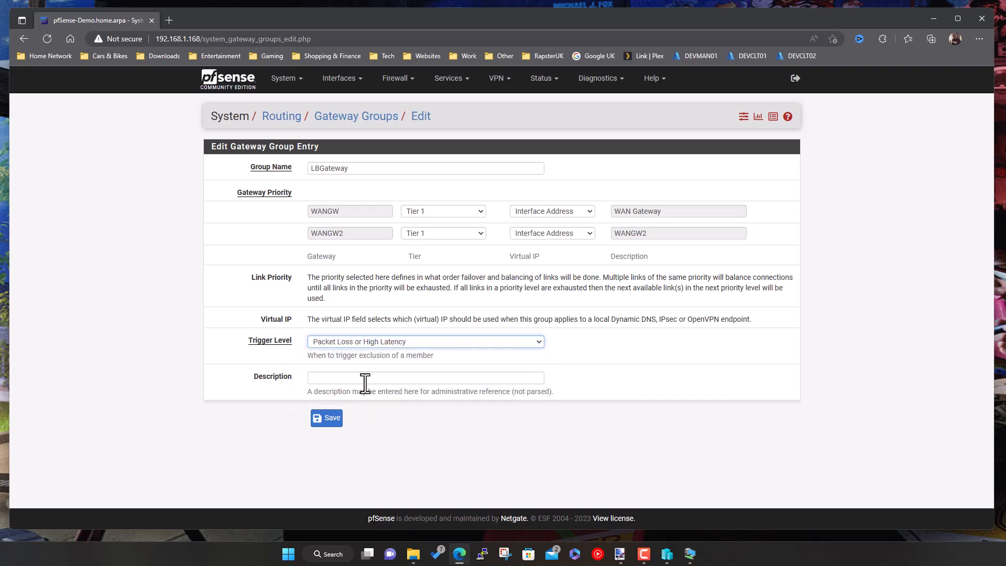
- Save the LBGateway group and apply the gateway changes
left_click(365, 378)
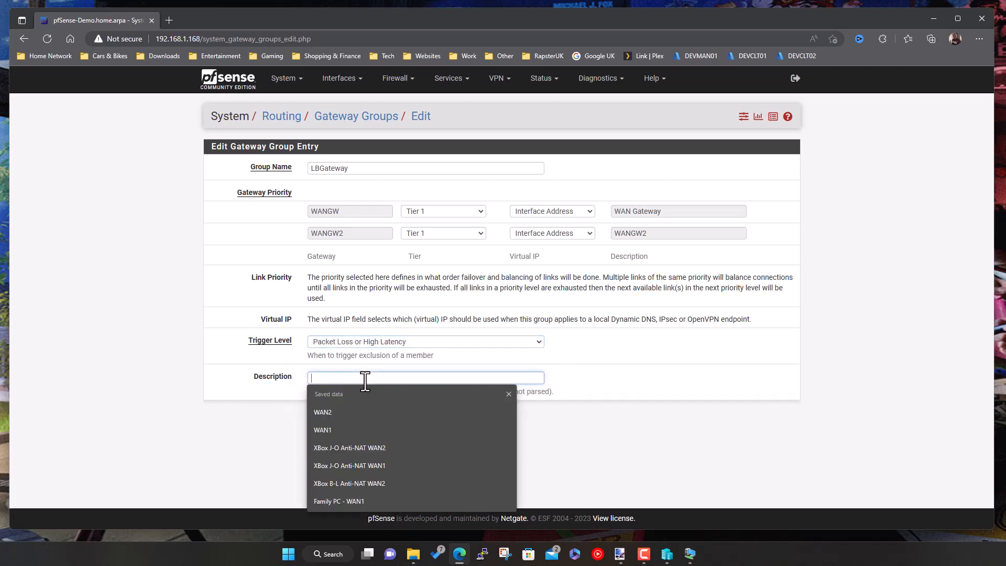
left_click(286, 393)
left_click(327, 416)
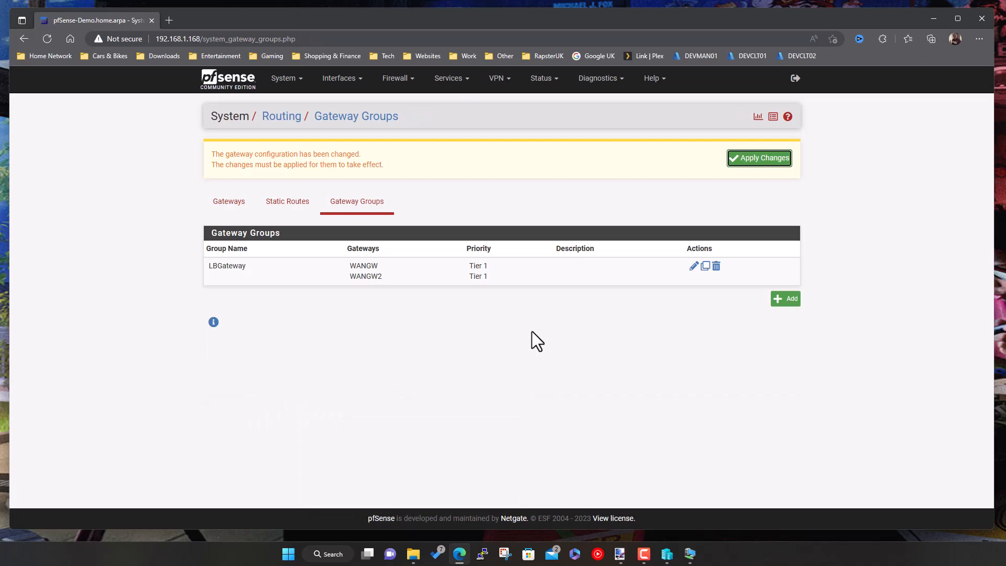
left_click(759, 162)
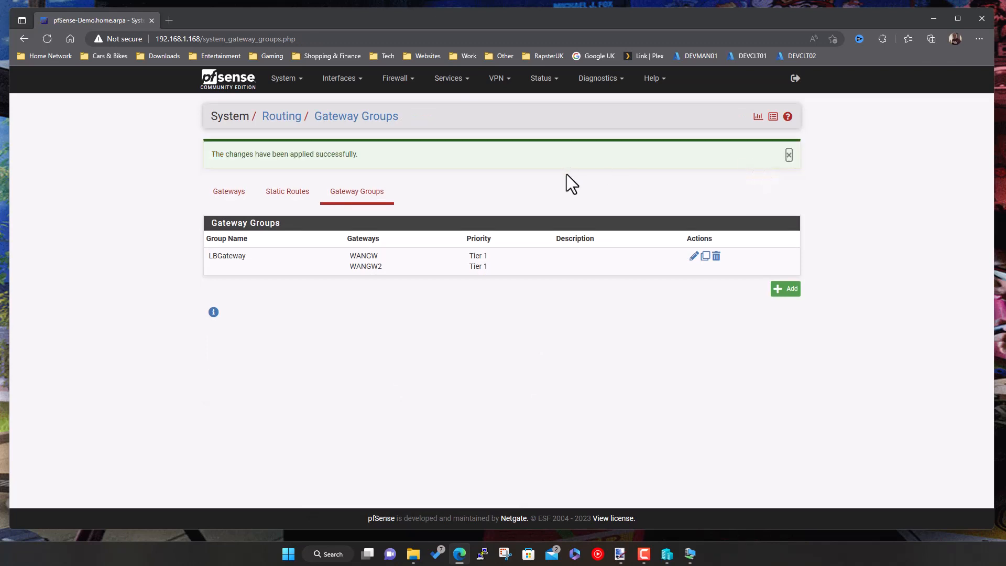
- Set Default gateway IPv4 to LBGateway, save and apply, then return to the home page
left_click(229, 193)
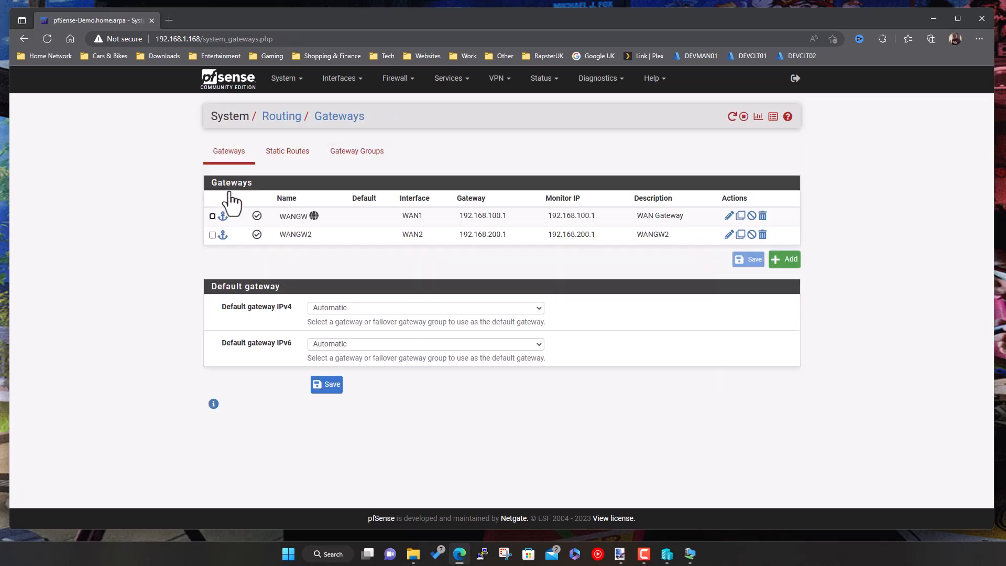
left_click(366, 308)
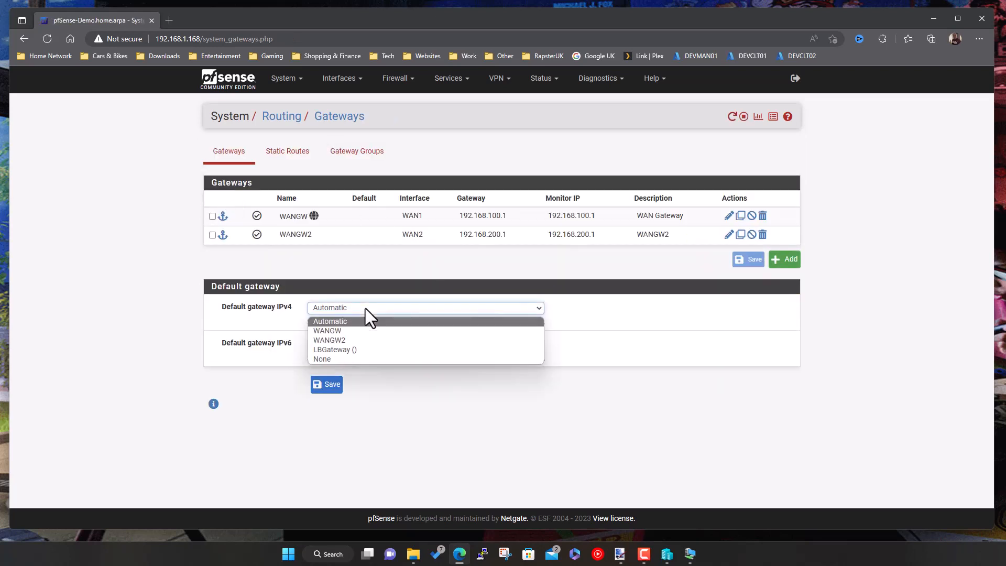
left_click(354, 351)
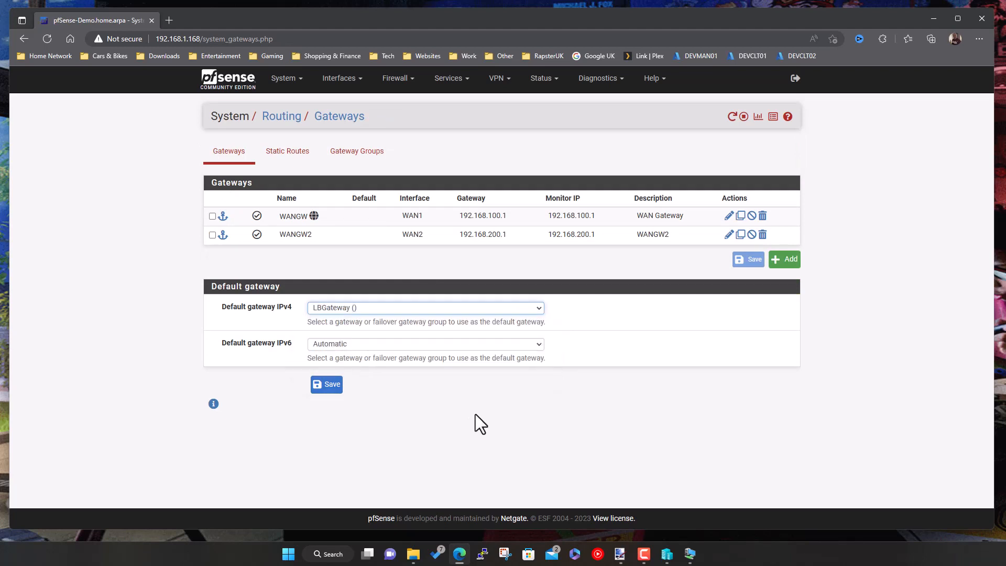
left_click(333, 385)
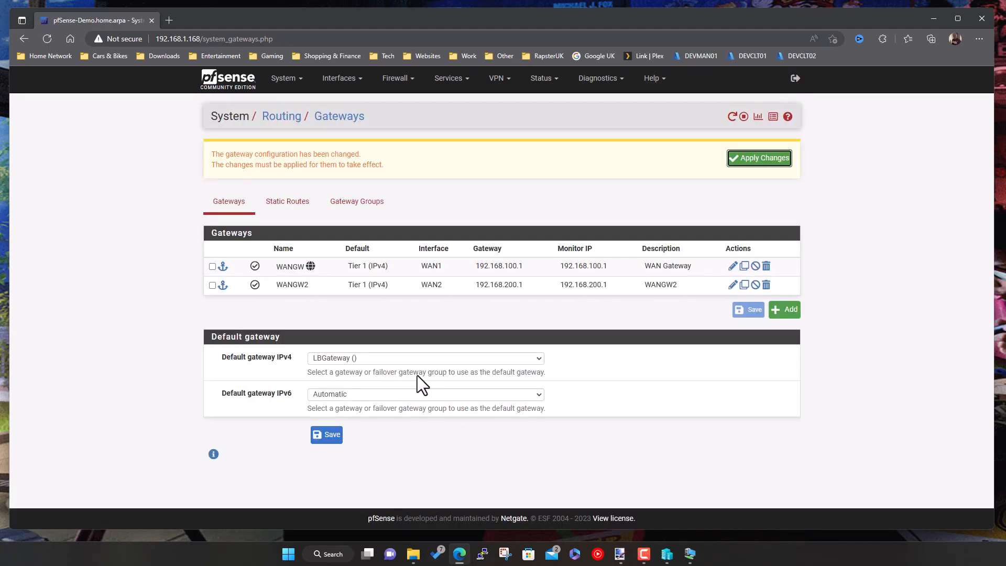
left_click(748, 161)
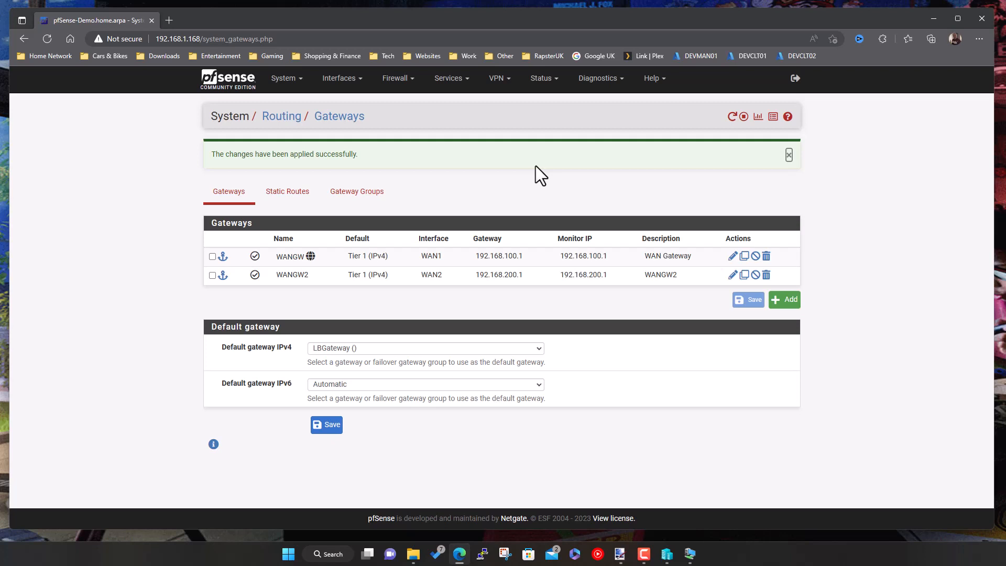
left_click(237, 85)
left_click(50, 55)
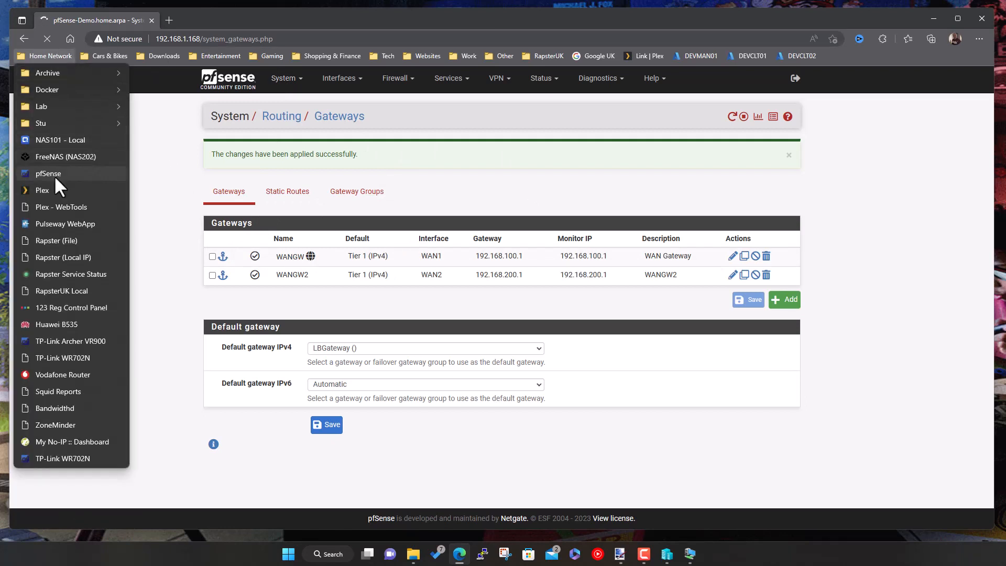
- Sign in to the pfSense firewall at 192.168.1.254 and open System > General Setup
left_click(54, 174)
left_click(498, 314)
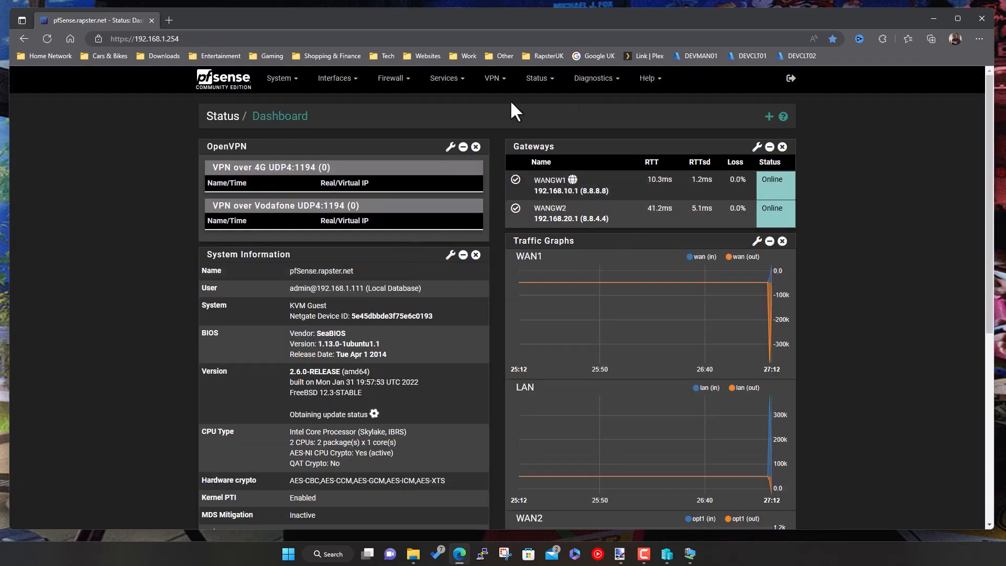
left_click(289, 80)
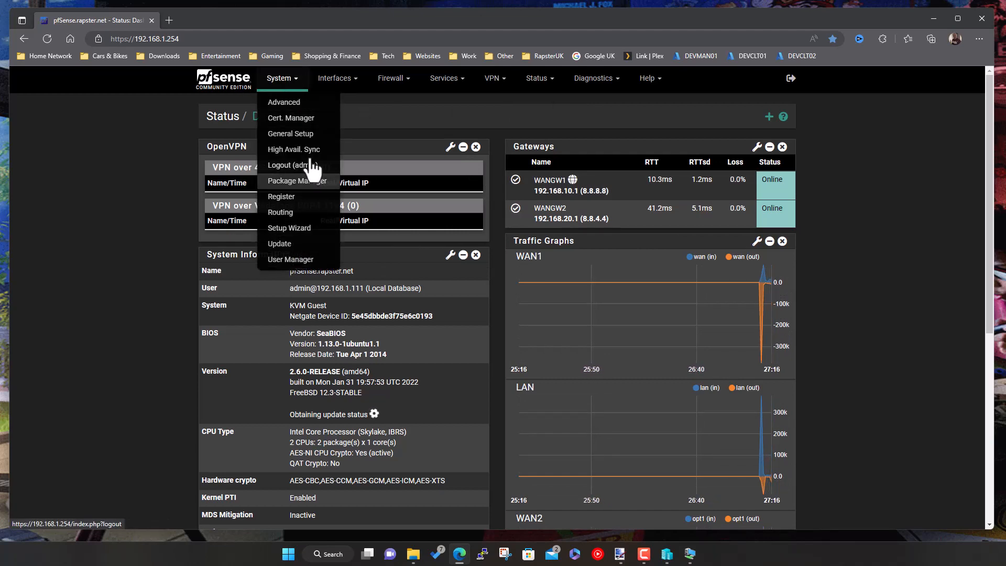
left_click(297, 134)
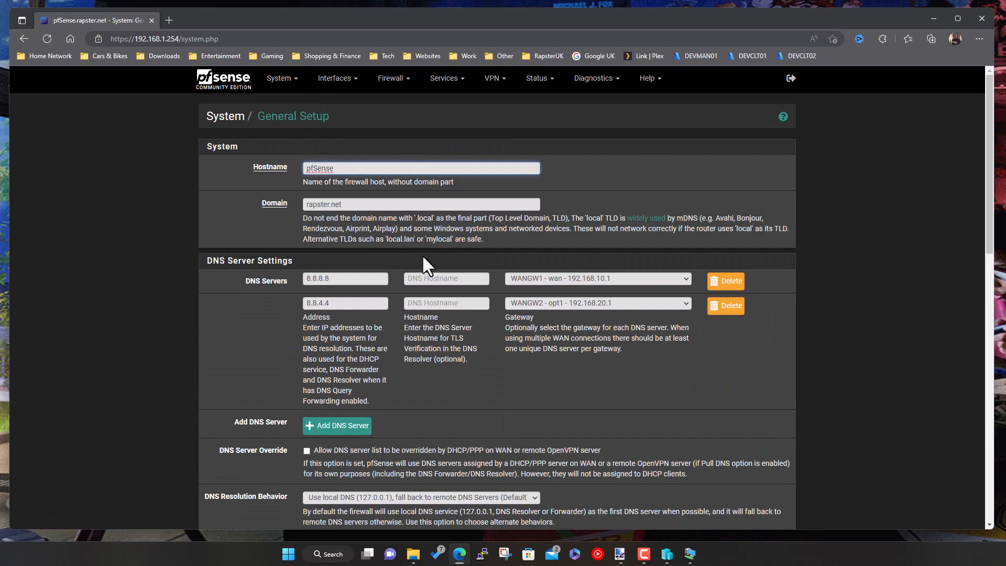
- Review DNS servers 8.8.8.8 via WANGW1 and 8.8.4.4 via WANGW2, then go to the dashboard
scroll(540, 353, "down", 3)
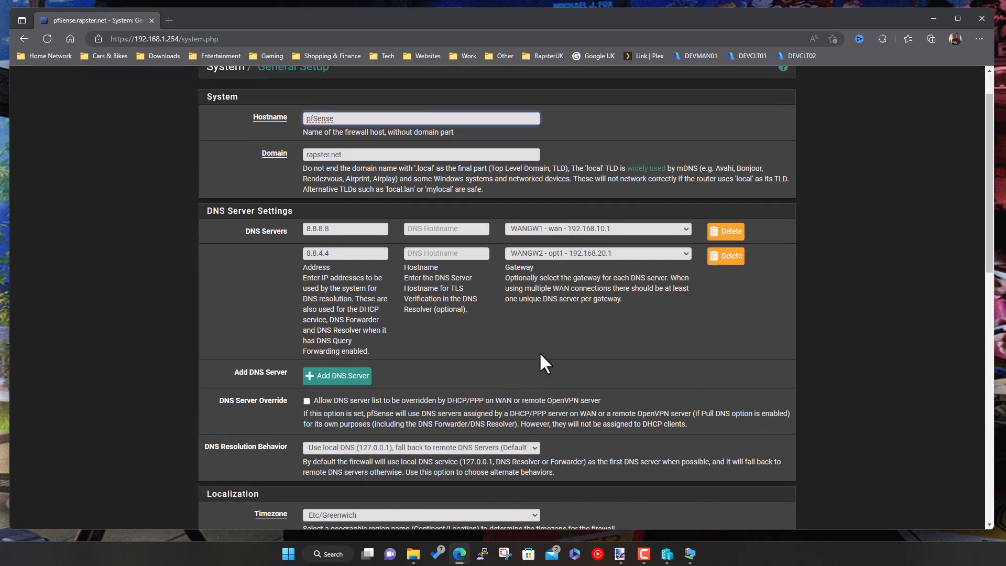
scroll(543, 362, "down", 6)
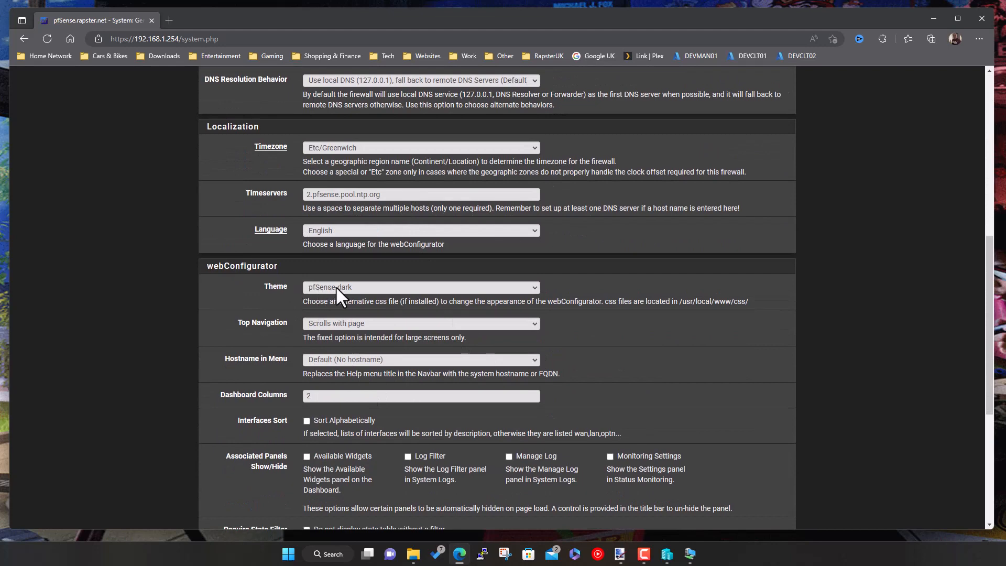
scroll(389, 329, "up", 8)
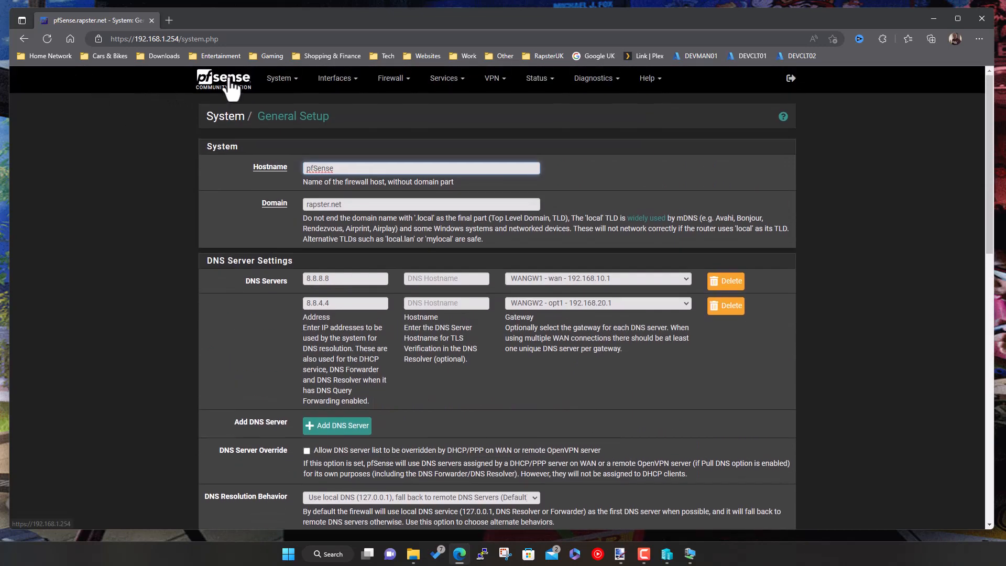
left_click(230, 84)
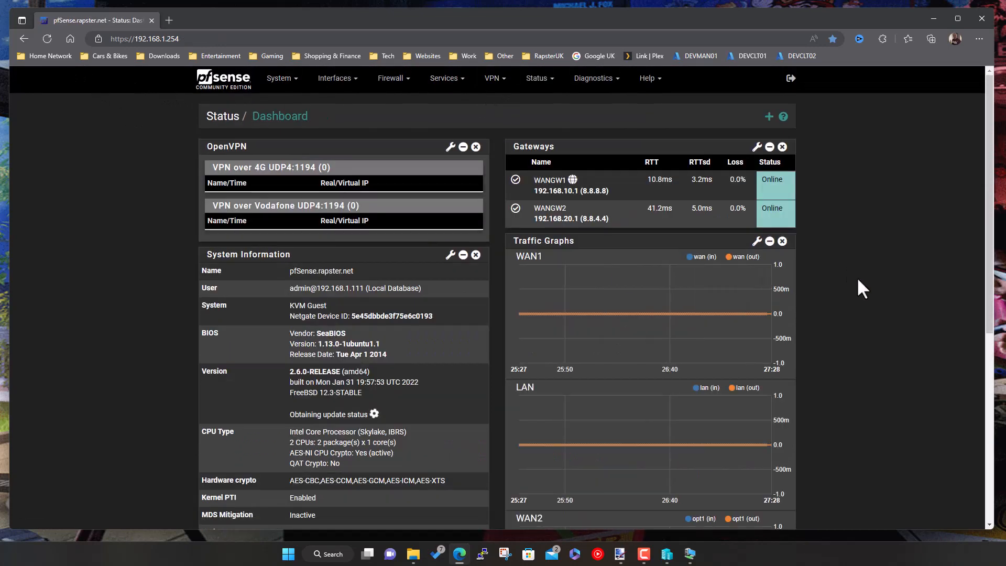
scroll(859, 278, "down", 3)
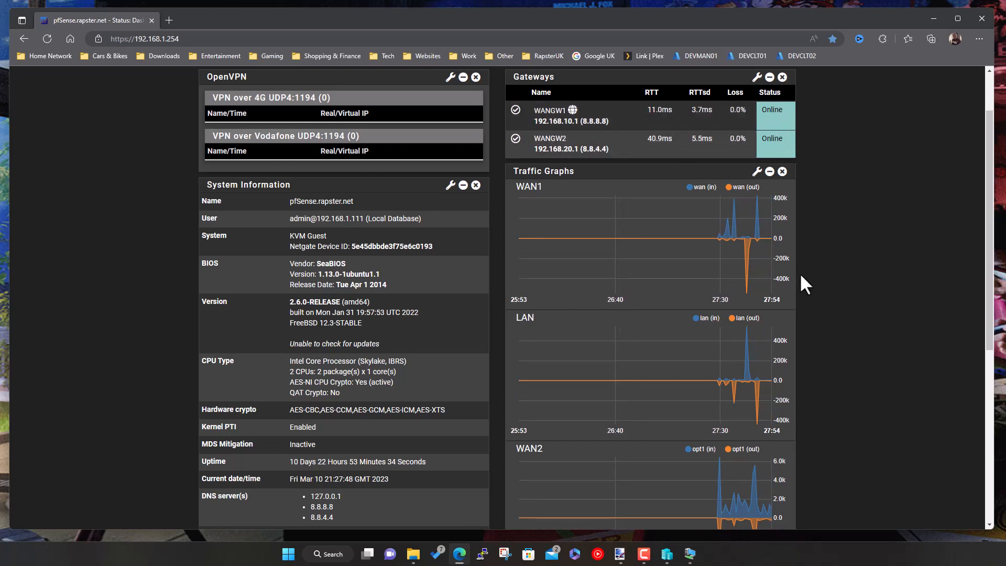
scroll(832, 310, "down", 1)
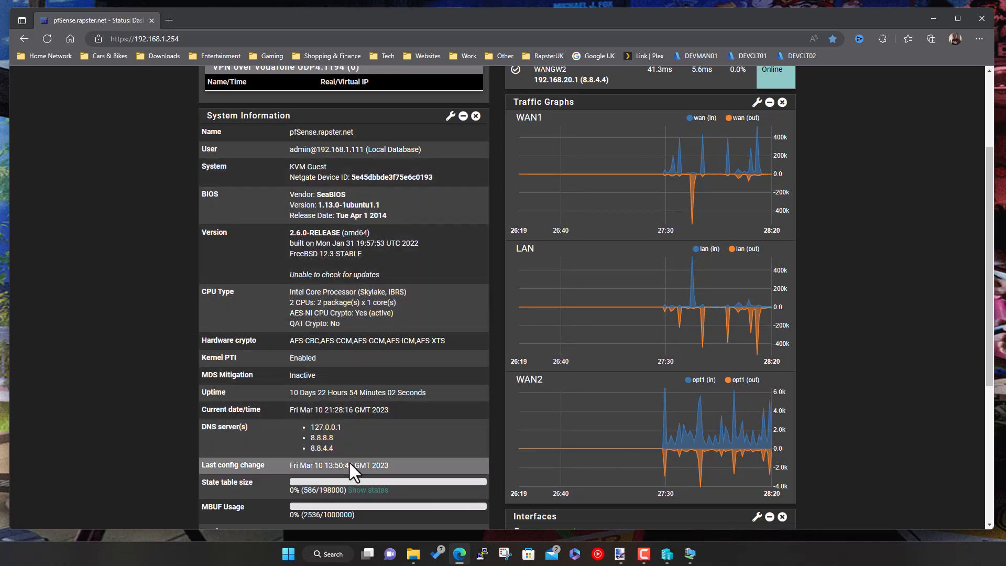
scroll(347, 487, "down", 3)
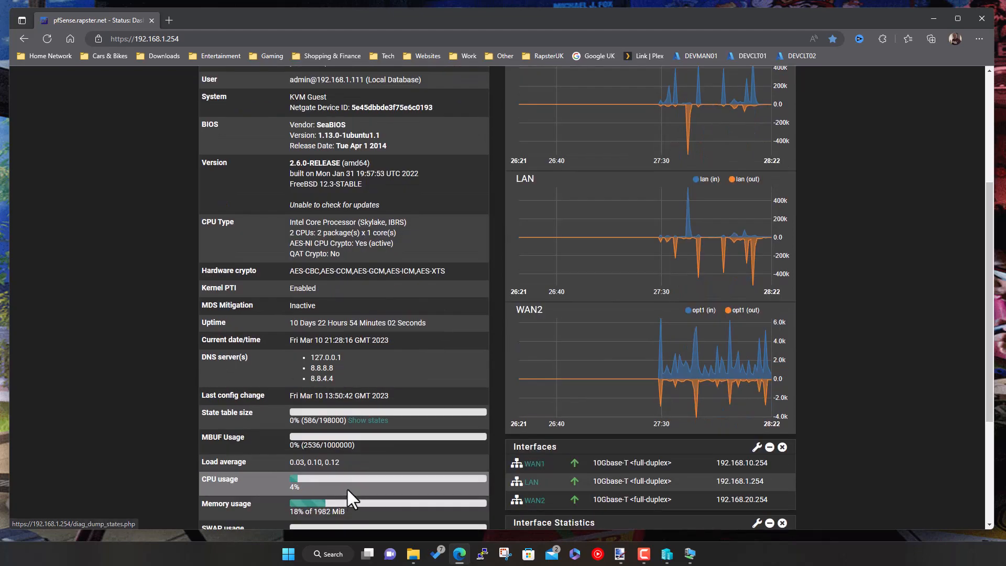
scroll(346, 405, "down", 1)
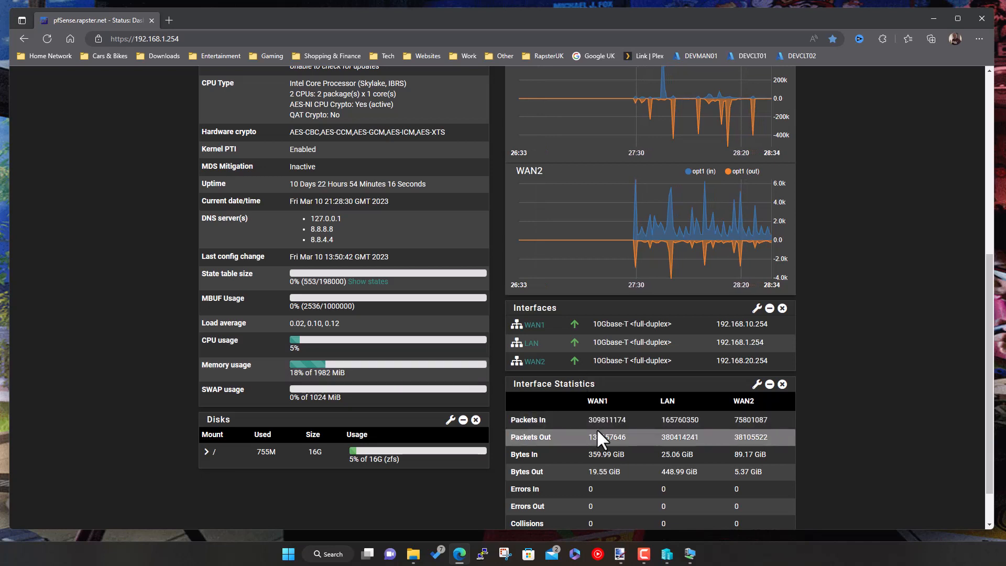
scroll(596, 429, "down", 1)
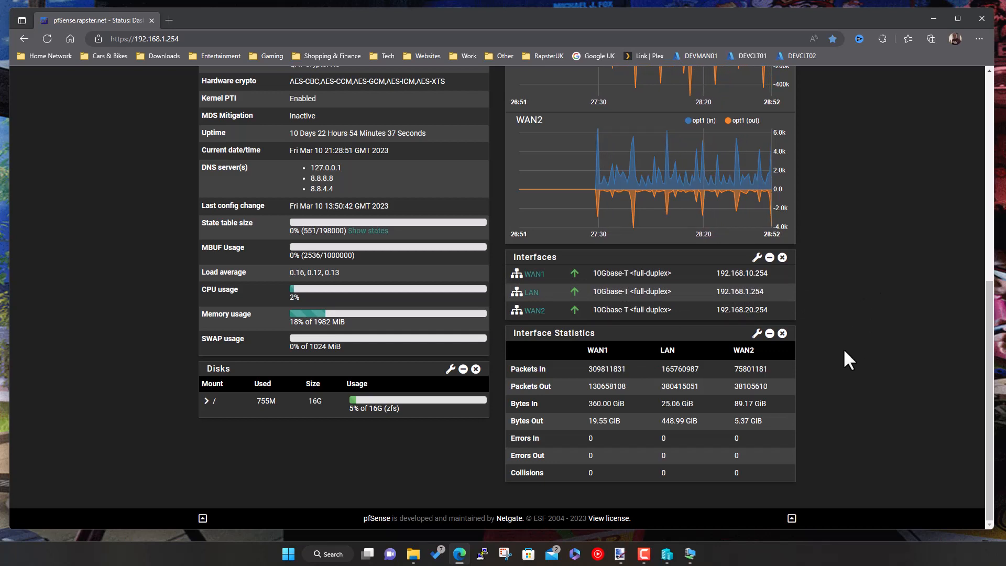
scroll(844, 351, "up", 8)
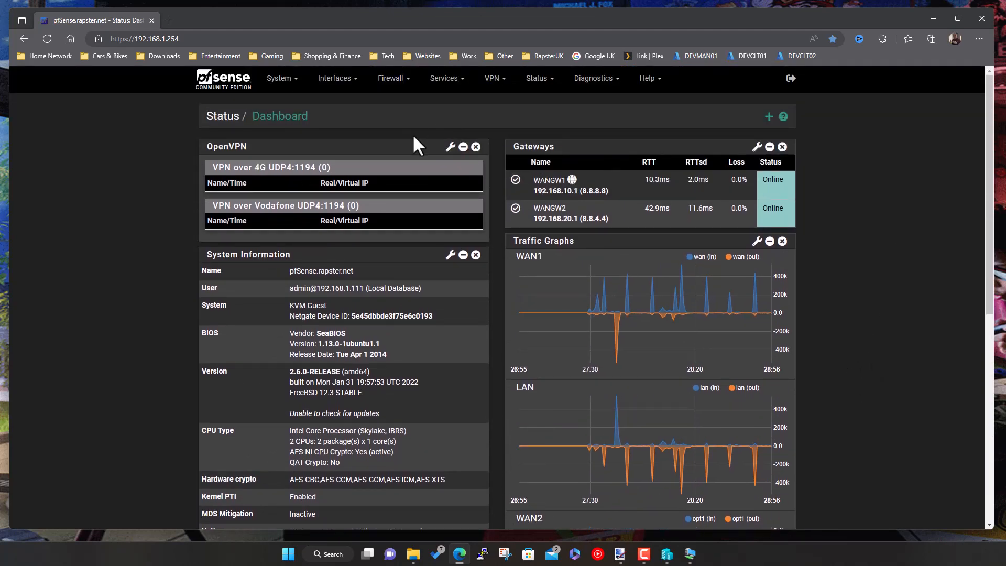
- Open the LAN tab under Firewall > Rules
left_click(394, 82)
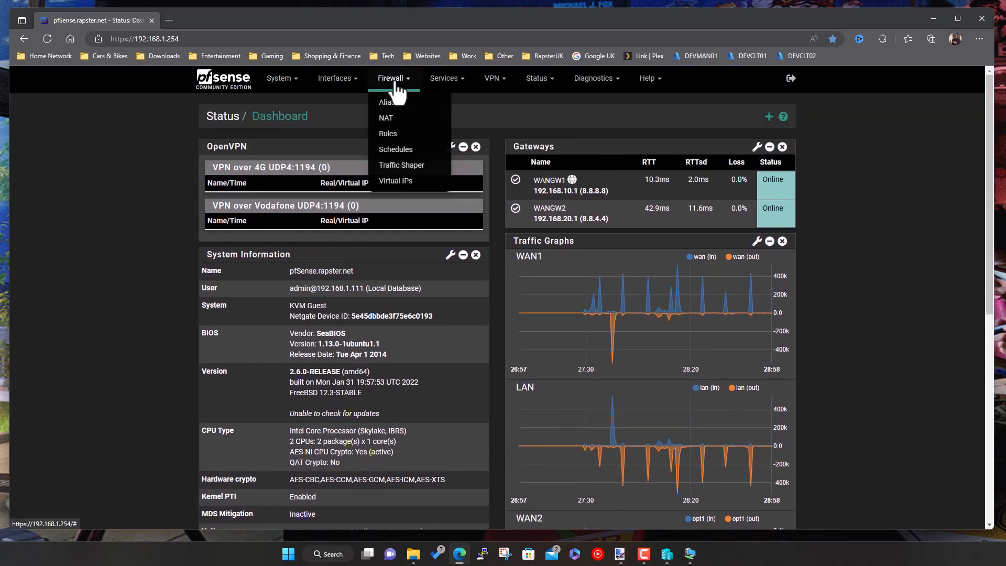
left_click(411, 135)
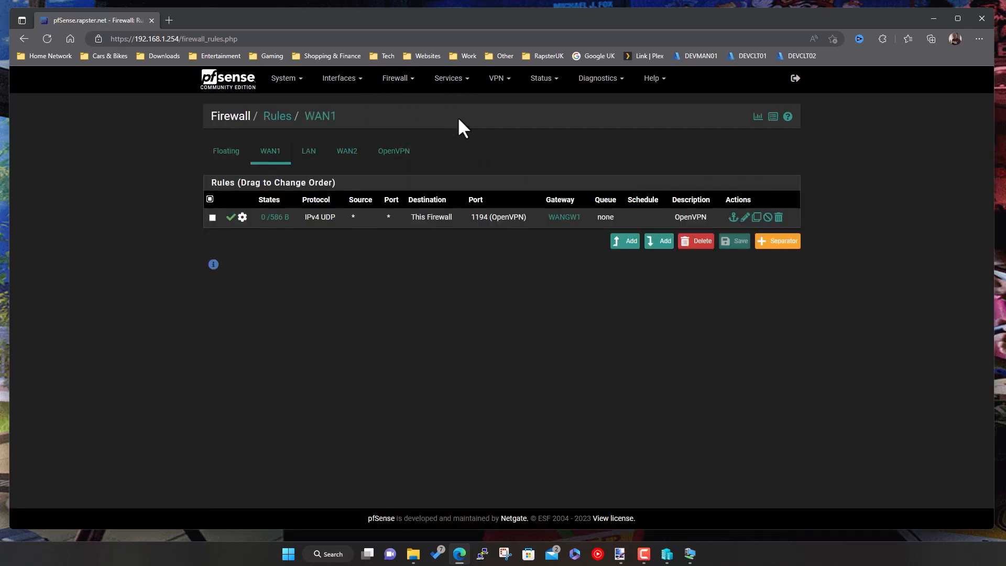
left_click(310, 152)
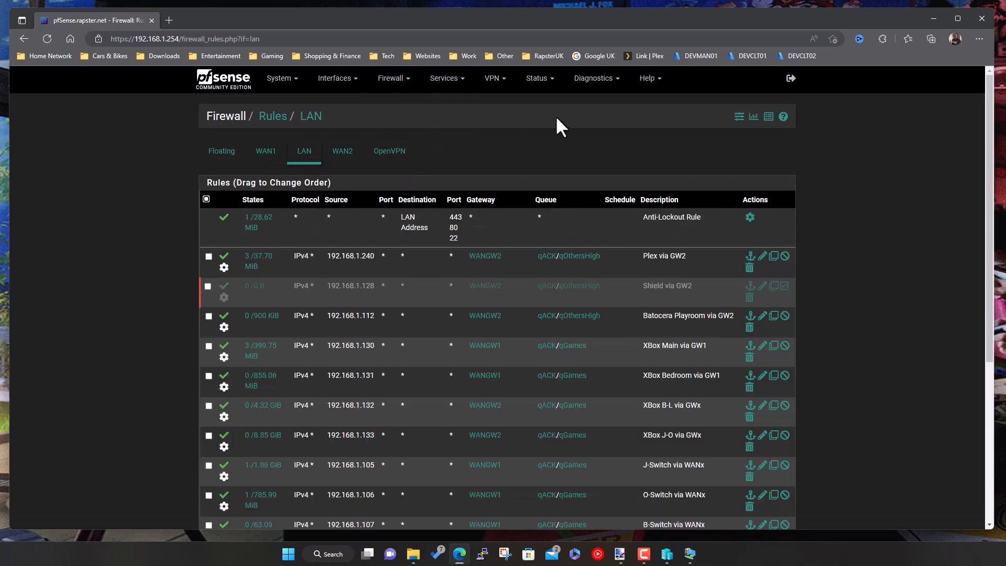
scroll(884, 344, "down", 3)
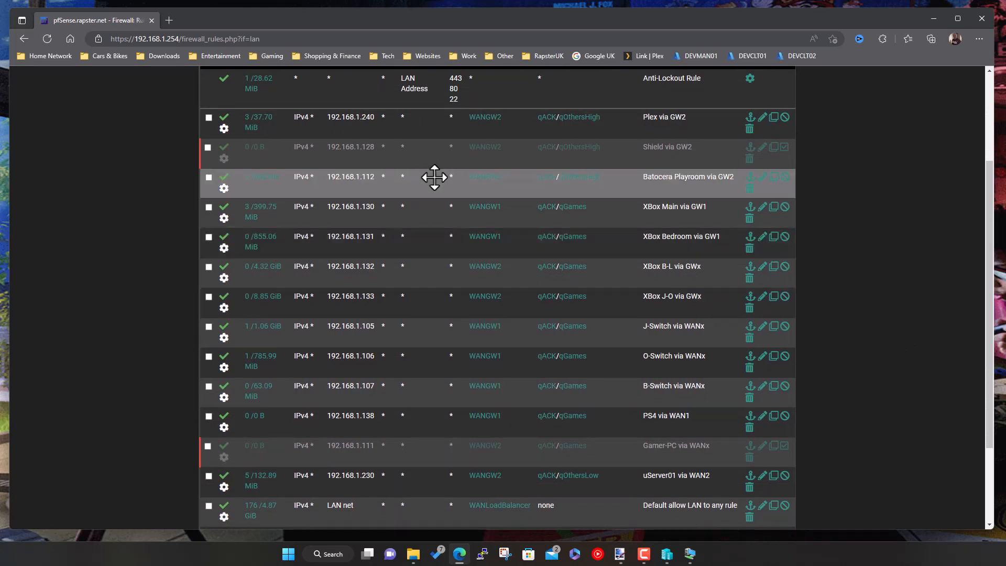
scroll(365, 290, "up", 1)
scroll(365, 290, "up", 2)
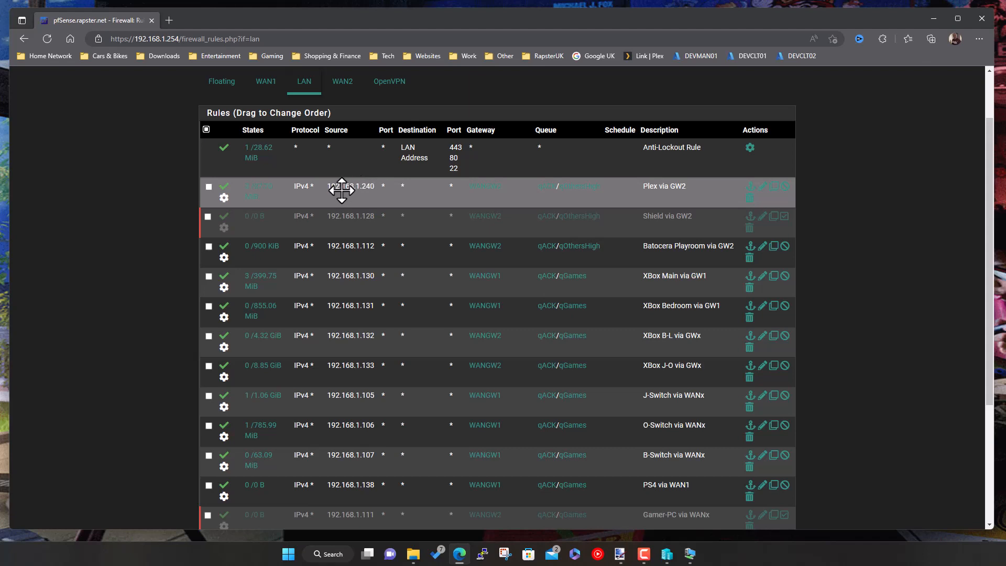
- Check the Gateway details of each device rule, showing WANGW1 or WANGW2
mouse_move(489, 198)
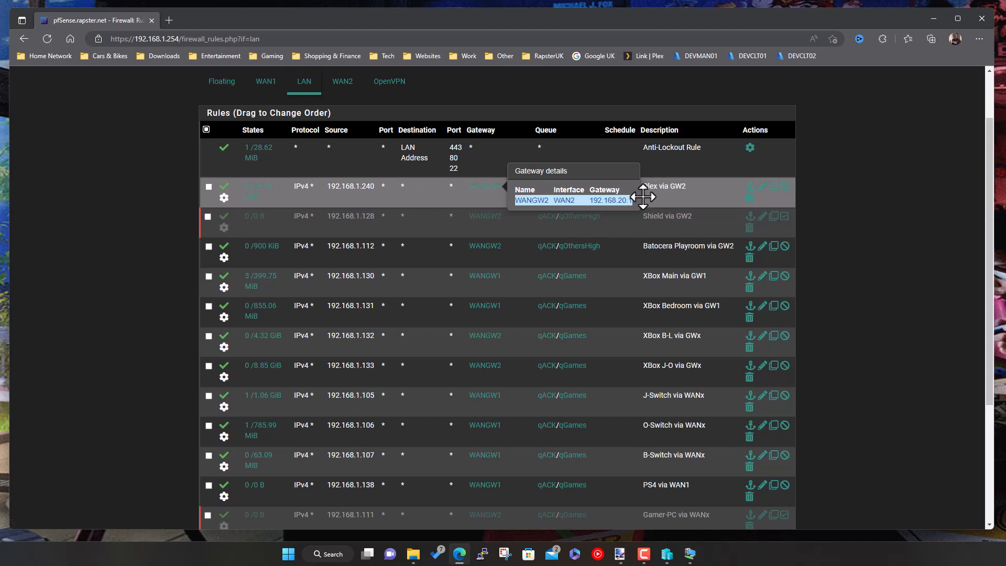
left_click(886, 281)
scroll(872, 304, "down", 1)
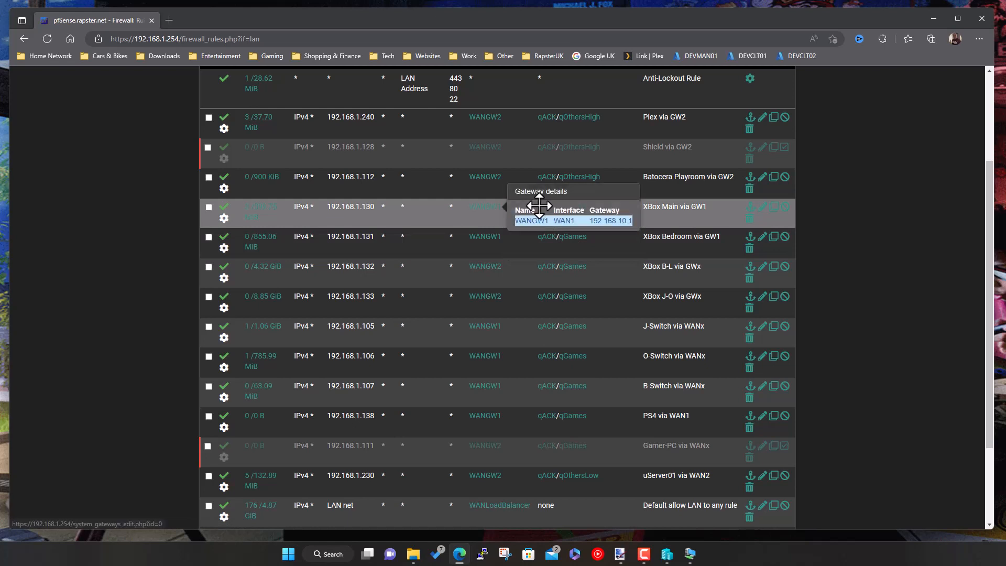
mouse_move(494, 216)
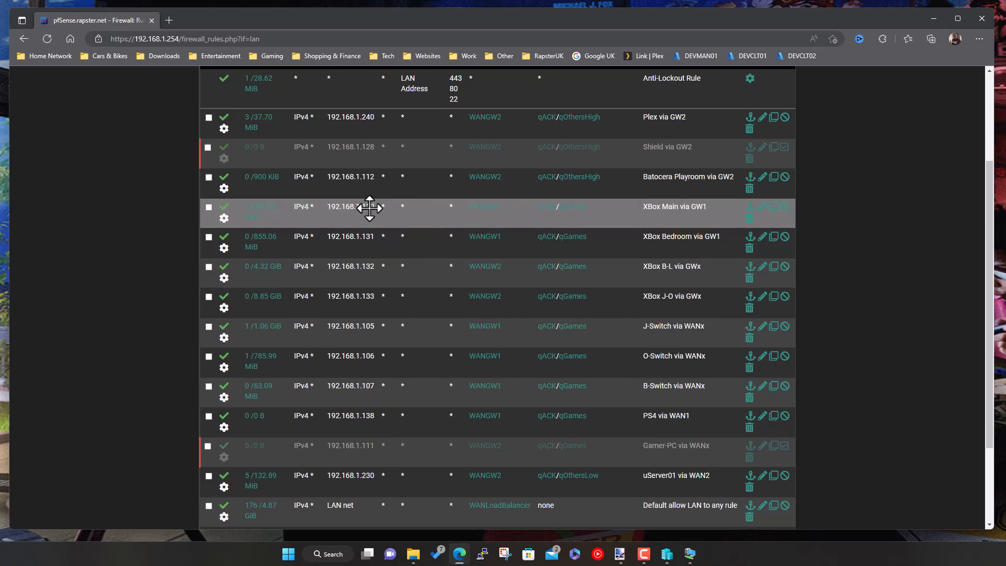
scroll(393, 199, "up", 1)
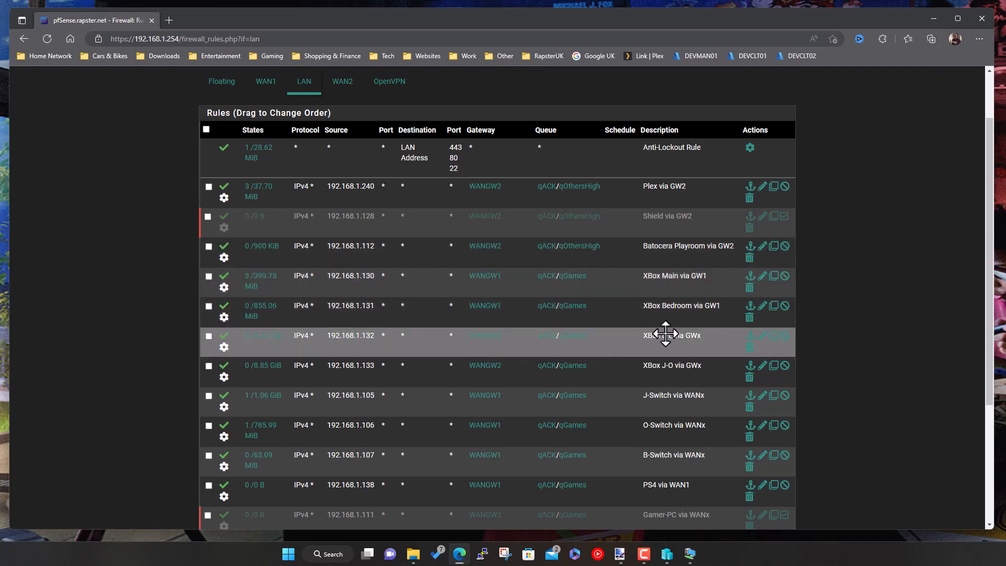
mouse_move(487, 344)
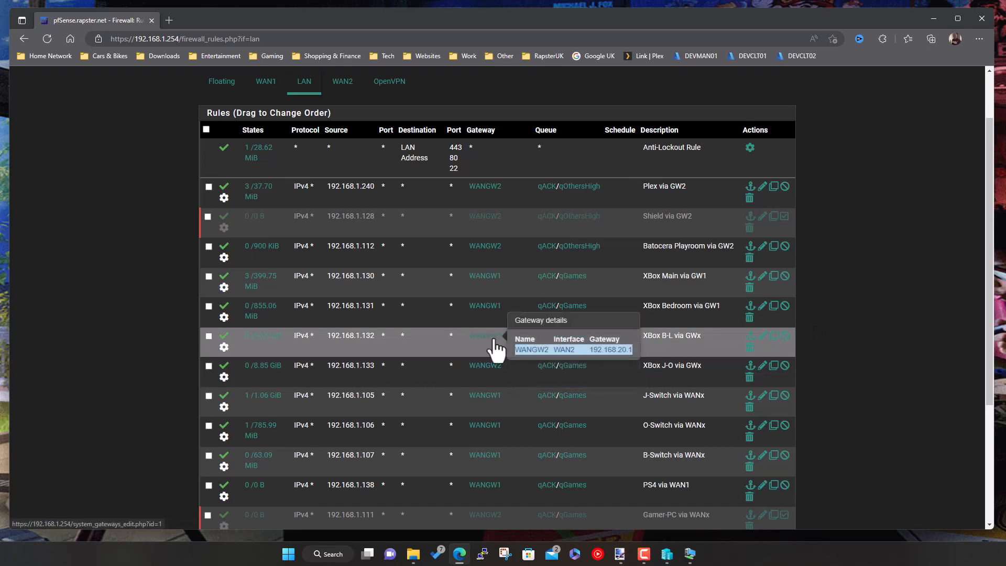
- Route the XBox B-L rule through WANGW1 - 192.168.10.1 - Vodafone and save it
left_click(762, 337)
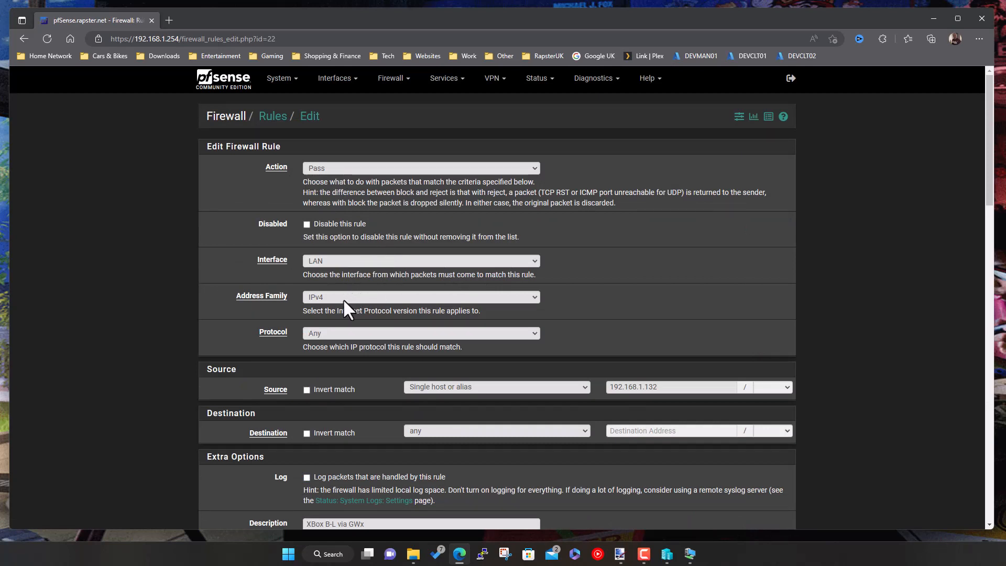
scroll(344, 299, "down", 1)
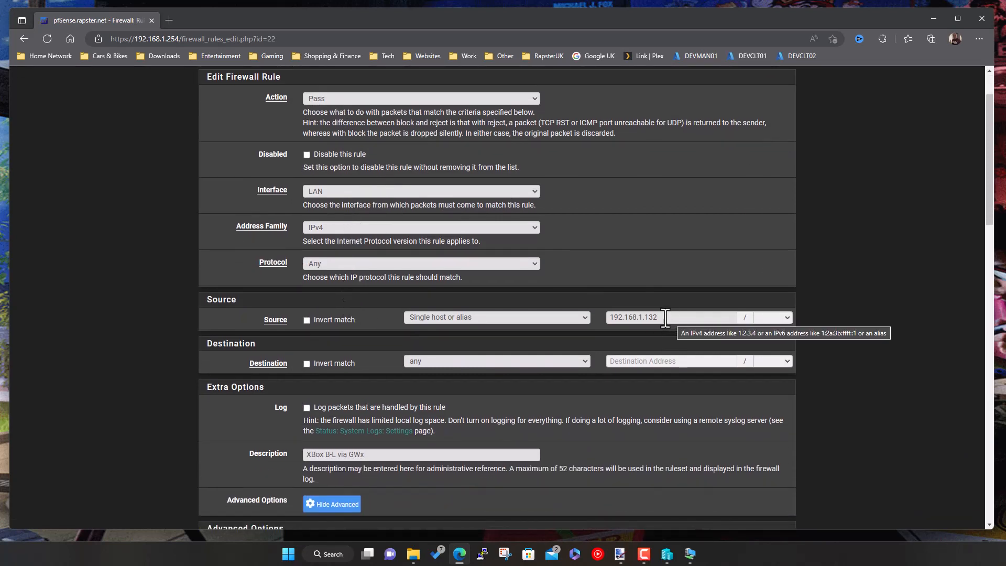
scroll(485, 388, "down", 3)
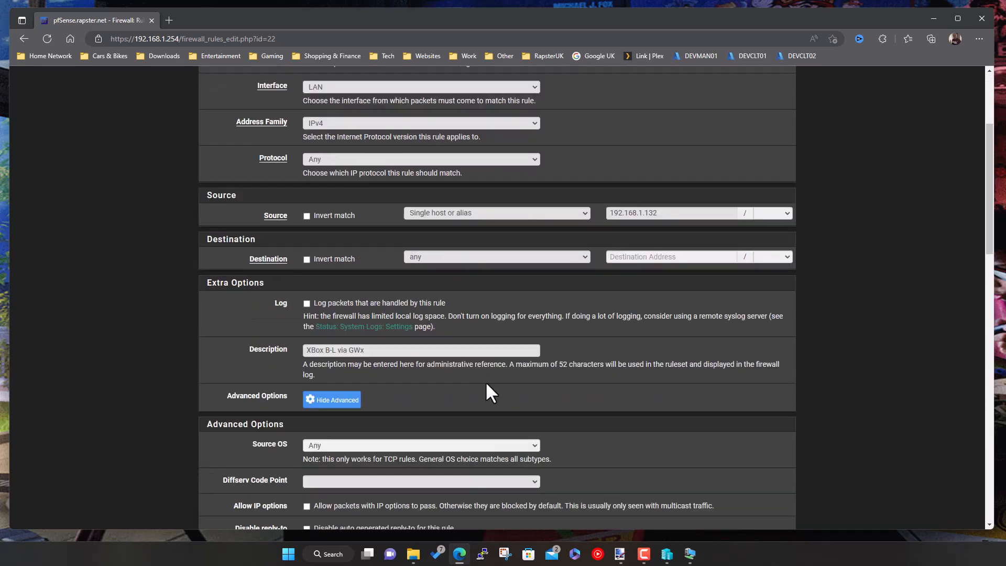
scroll(422, 391, "down", 1)
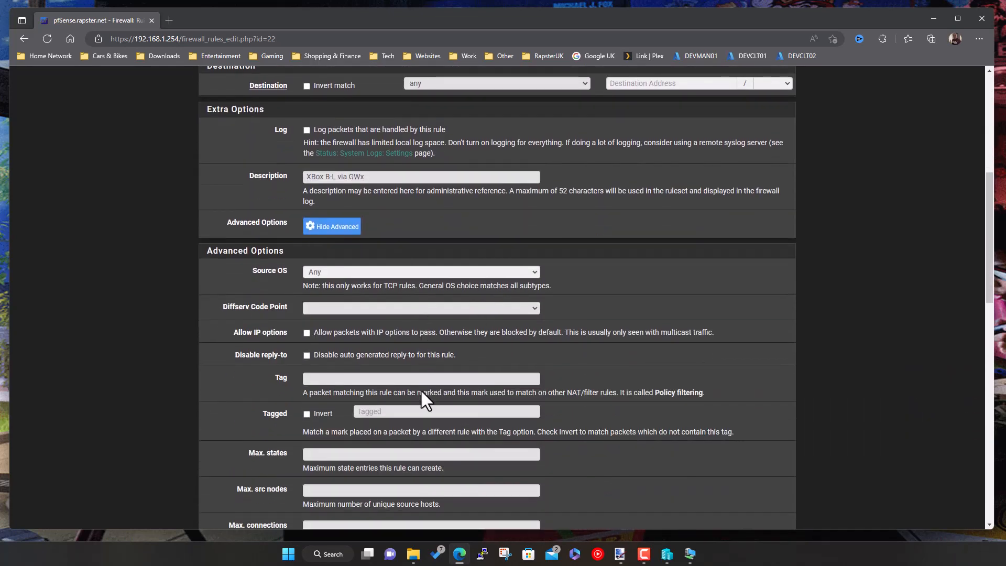
scroll(422, 390, "down", 2)
scroll(423, 391, "down", 6)
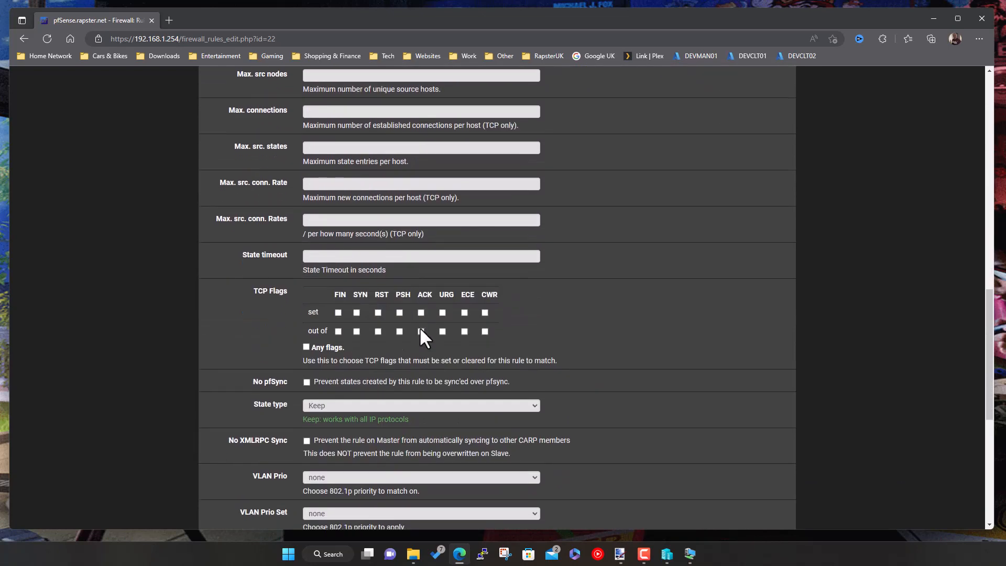
scroll(442, 375, "down", 3)
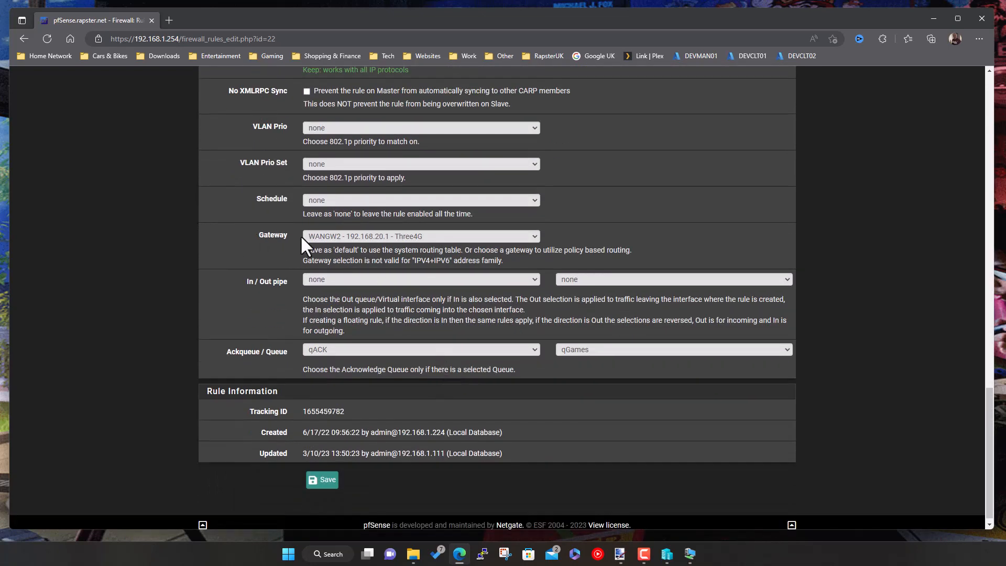
left_click(413, 237)
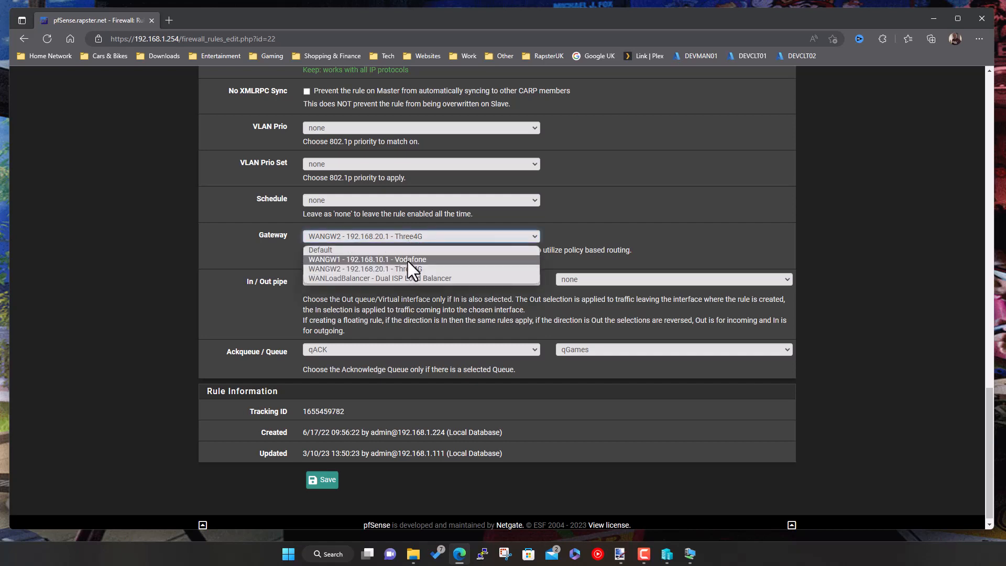
left_click(407, 260)
left_click(324, 480)
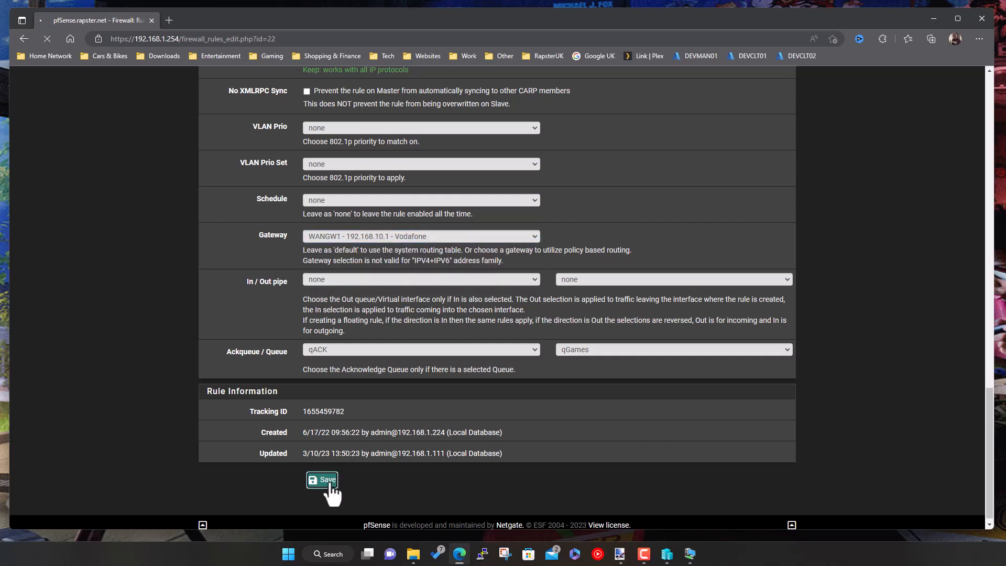
- Route the XBox J-O rule through WANGW1 - 192.168.10.1 - Vodafone and save it
scroll(765, 278, "down", 1)
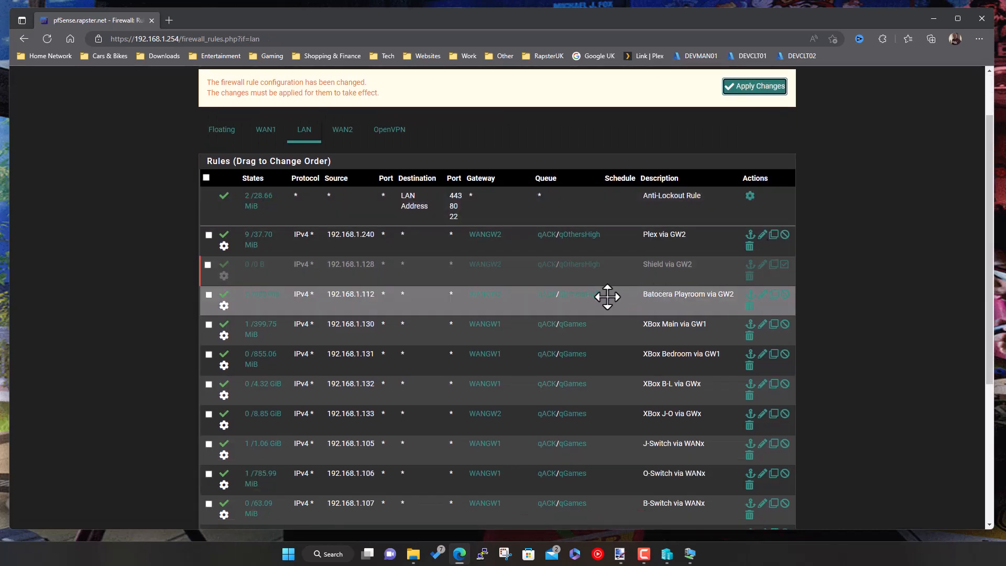
left_click(763, 416)
scroll(409, 375, "down", 20)
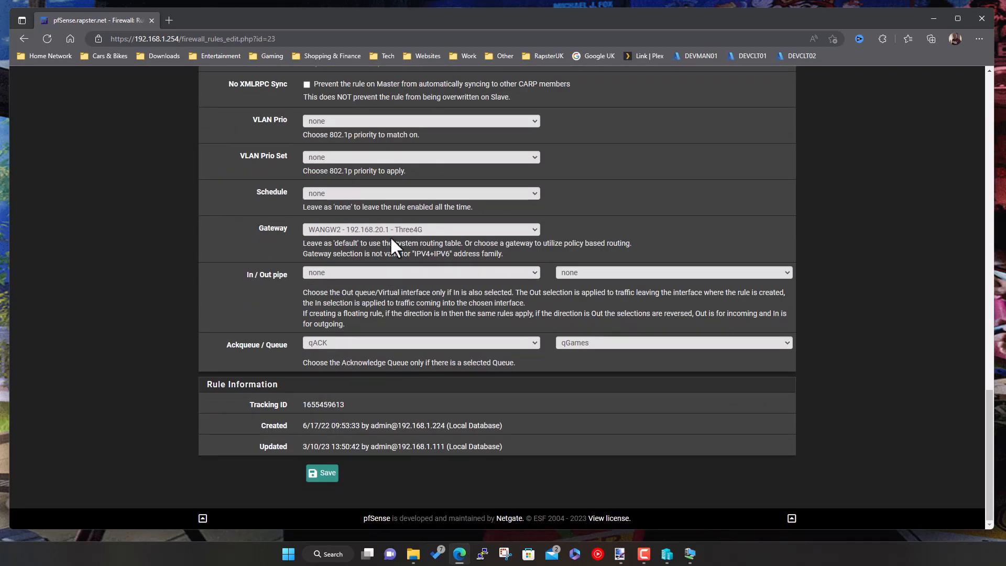
left_click(395, 228)
left_click(389, 252)
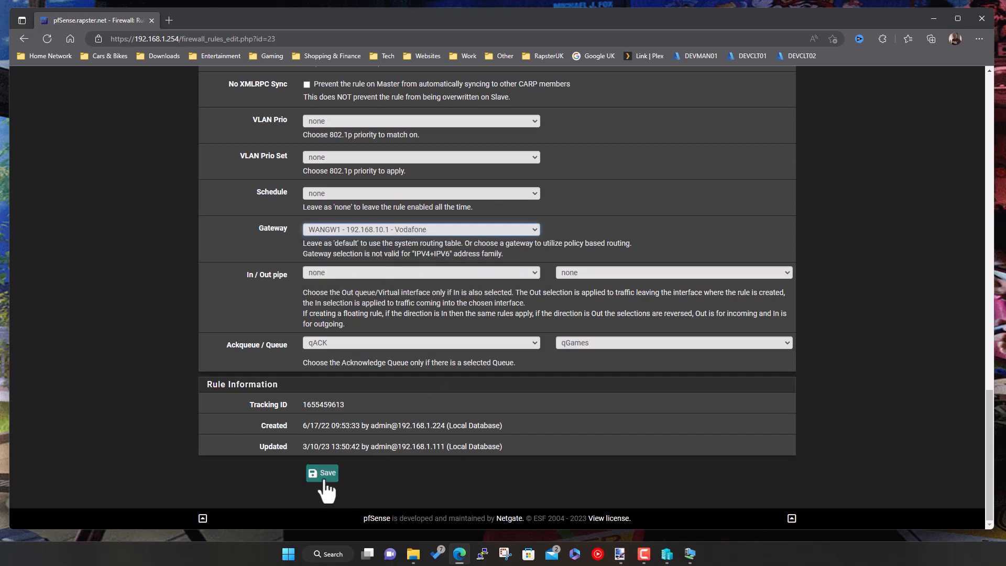
left_click(323, 474)
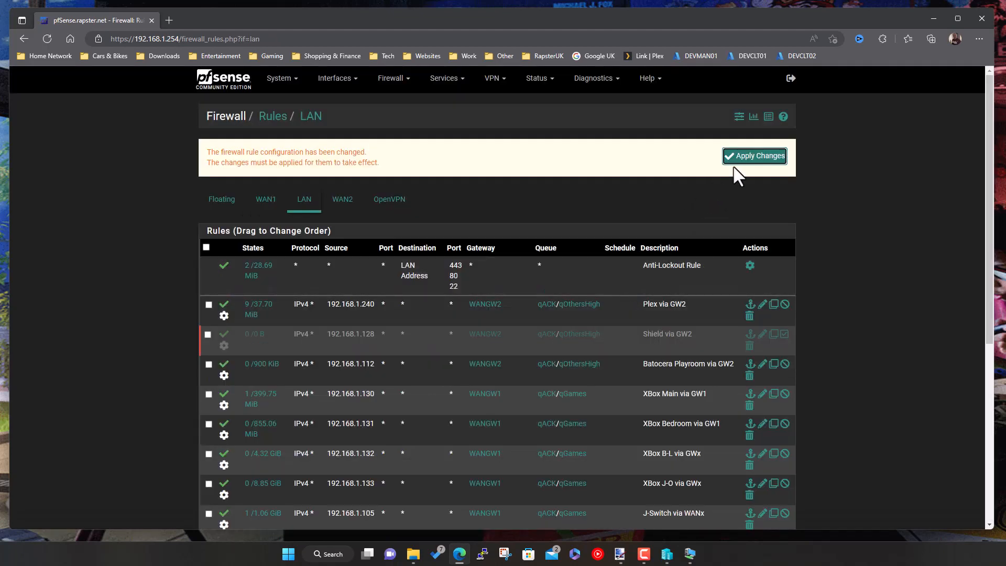
- Apply the LAN rule changes and confirm XBox B-L and XBox J-O now use WANGW1
left_click(737, 163)
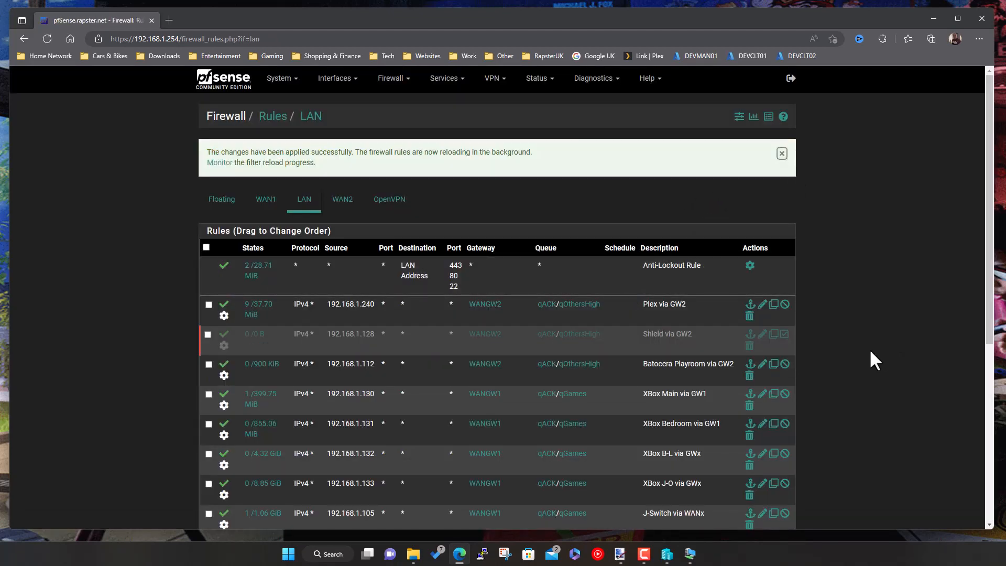
scroll(872, 360, "down", 3)
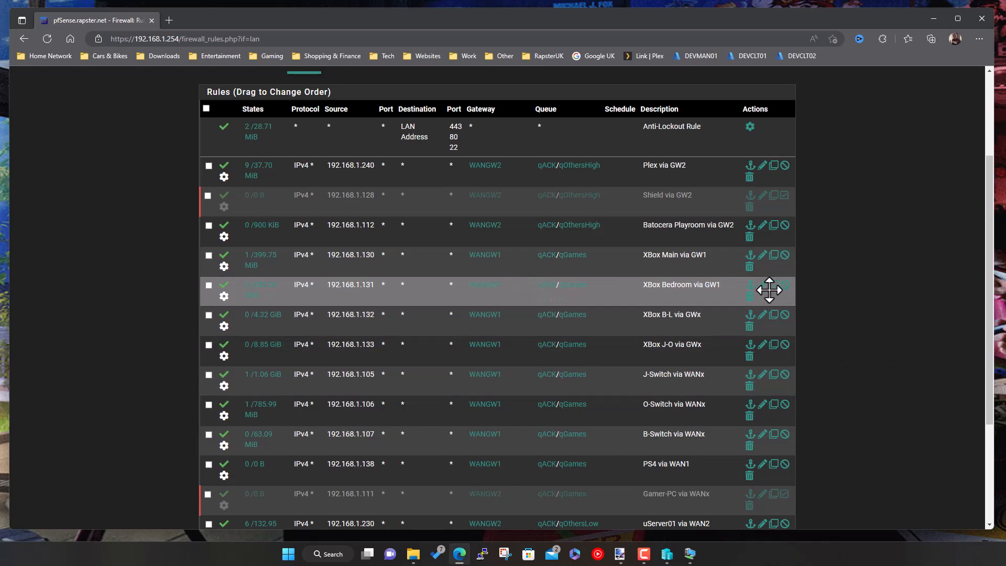
scroll(821, 425, "down", 3)
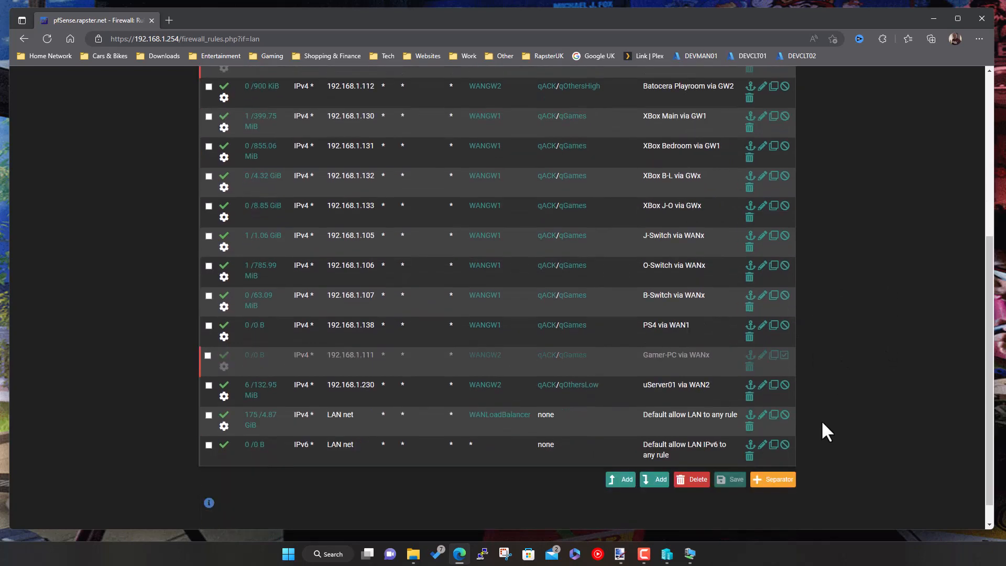
scroll(839, 447, "up", 5)
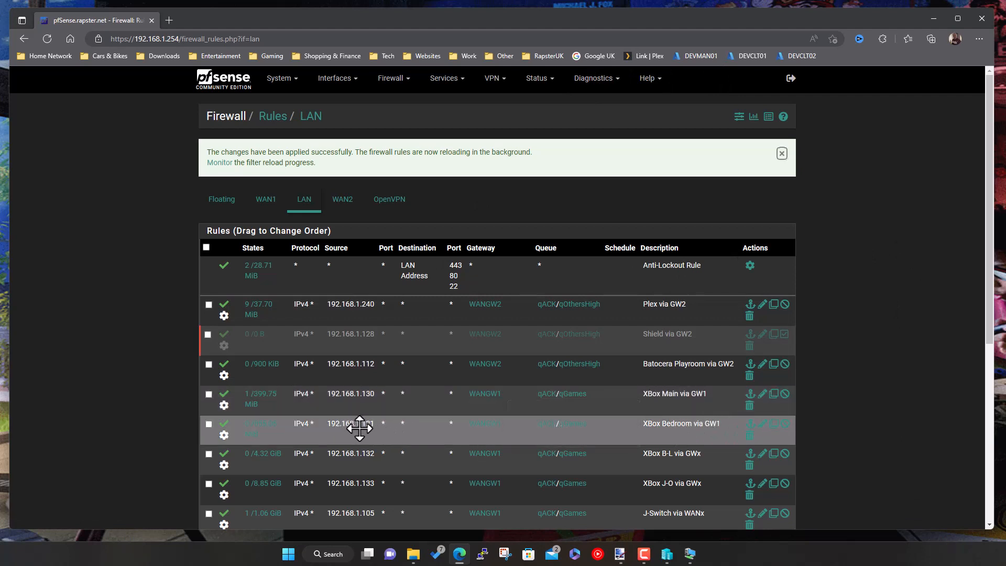
- Go to the Diagnostics States page and scroll through the state table
left_click(607, 84)
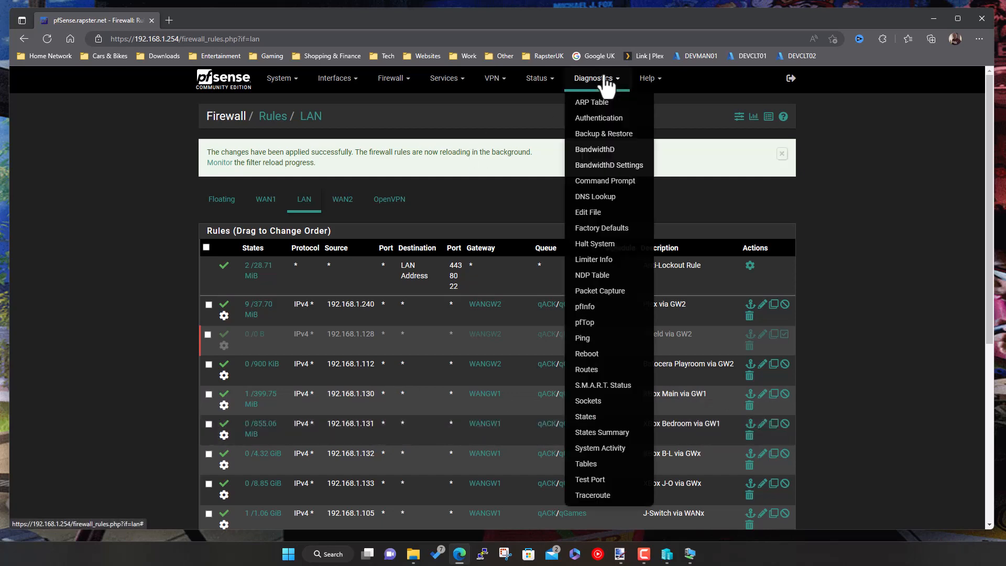
left_click(590, 427)
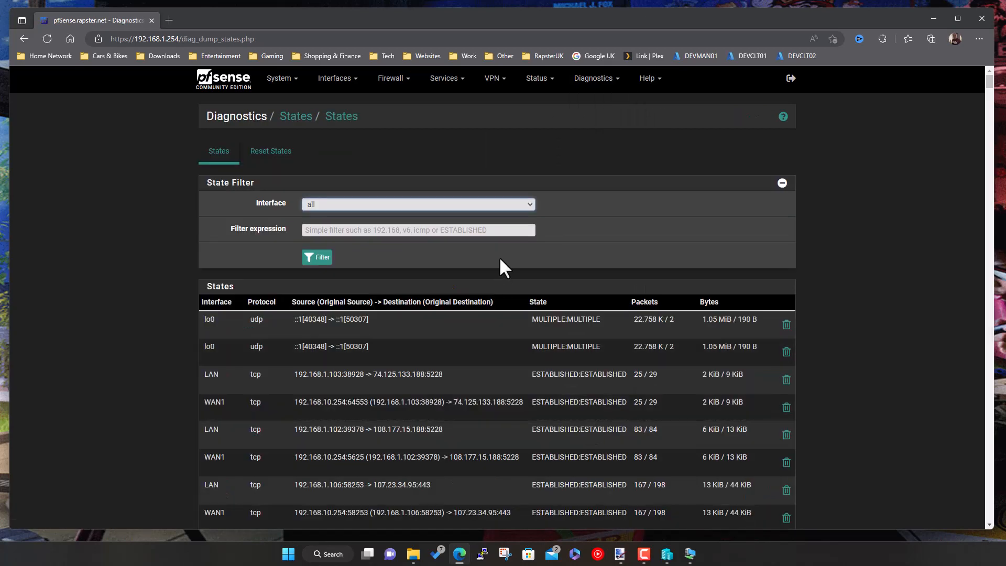
scroll(115, 383, "down", 3)
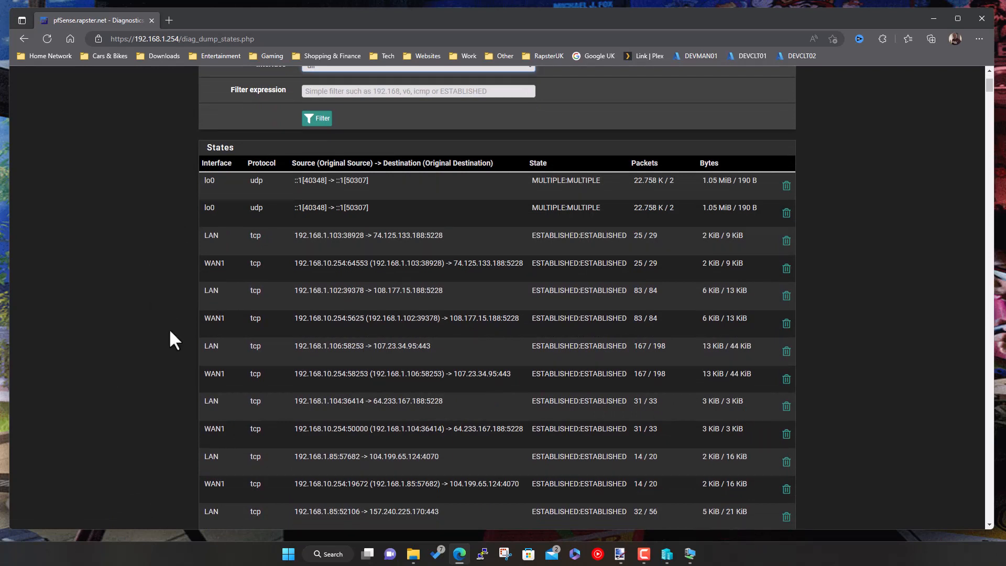
scroll(181, 426, "down", 5)
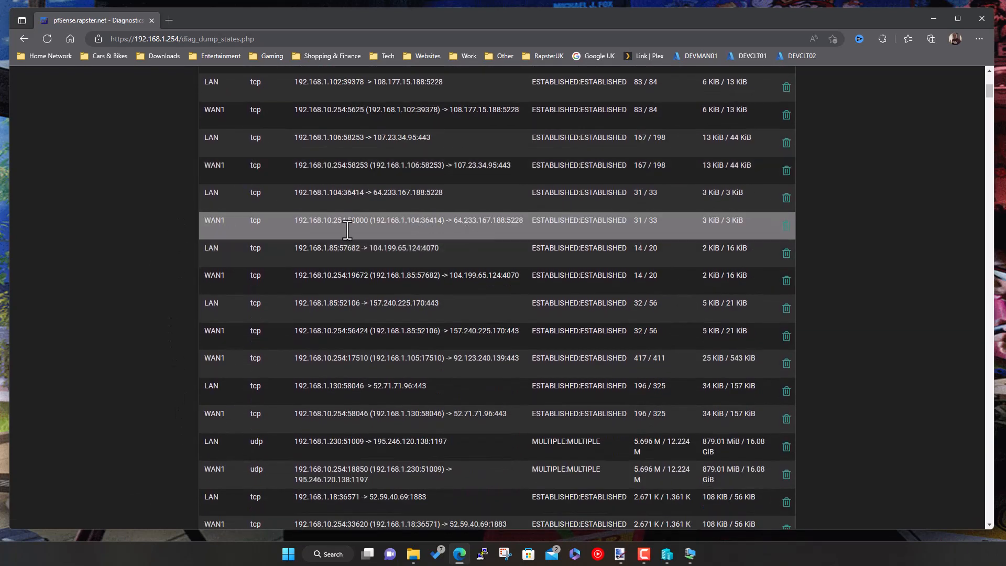
scroll(458, 360, "down", 3)
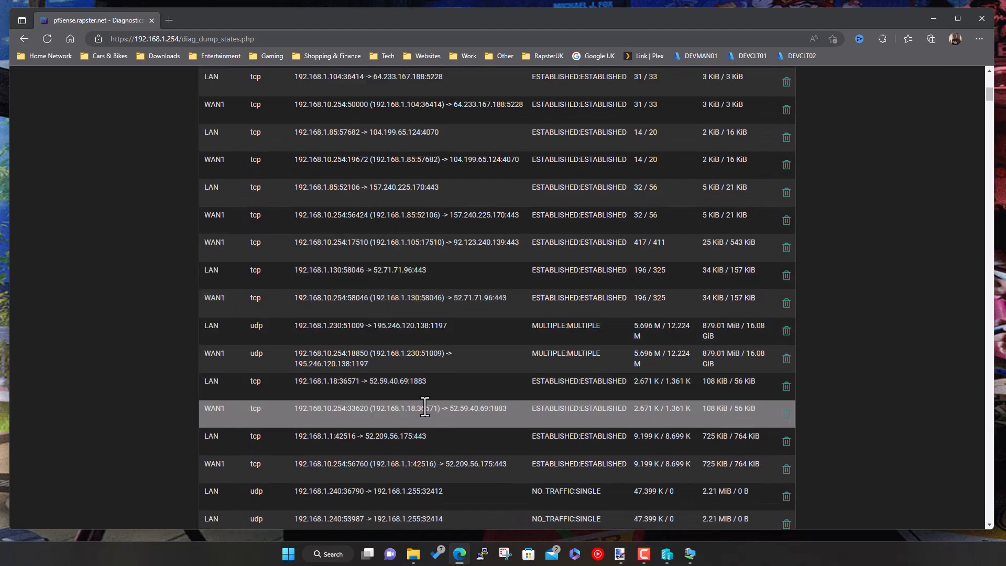
scroll(424, 408, "up", 10)
- Filter the states to 192.168.1.131, keeping all interfaces selected
left_click(346, 231)
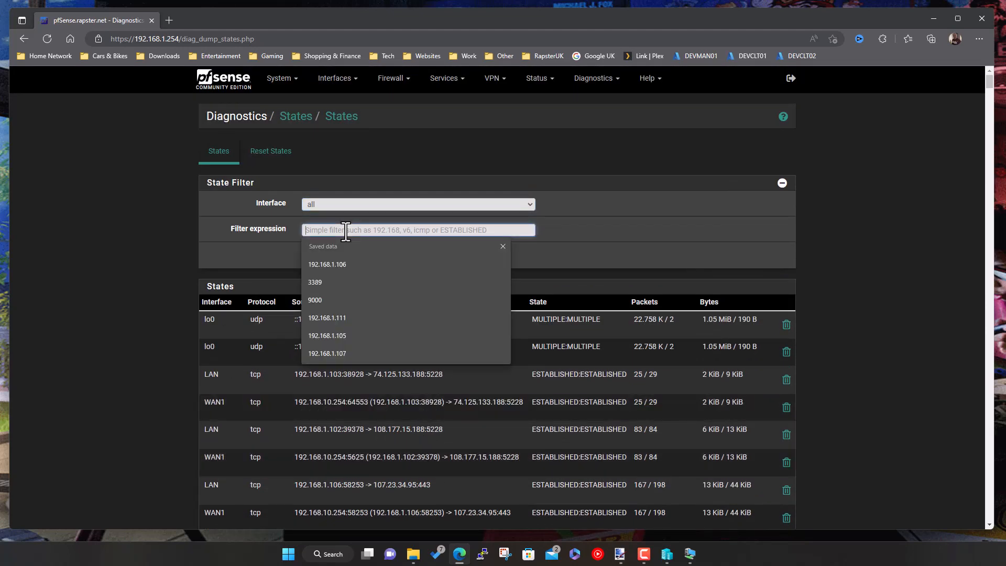
key("Down")
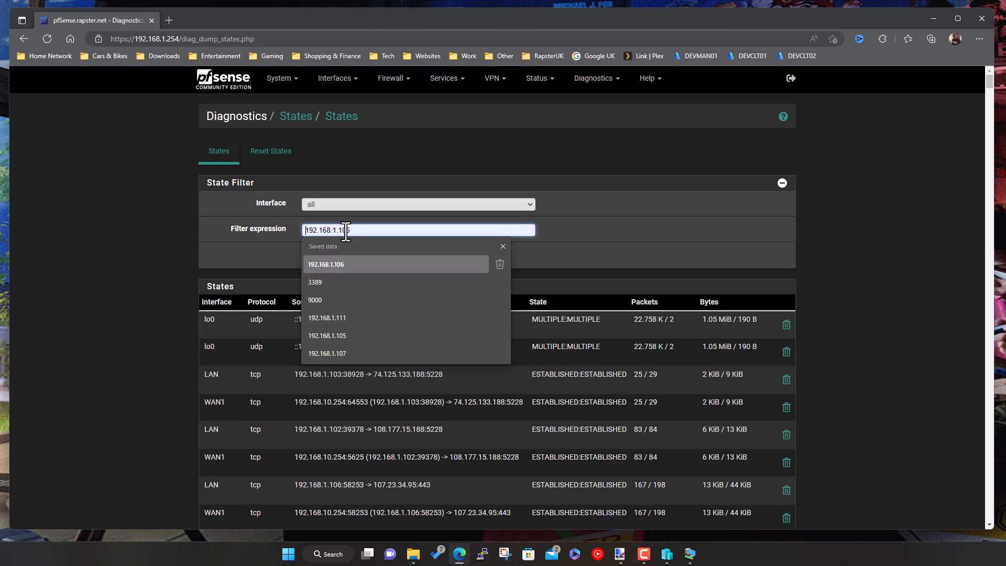
key("Right")
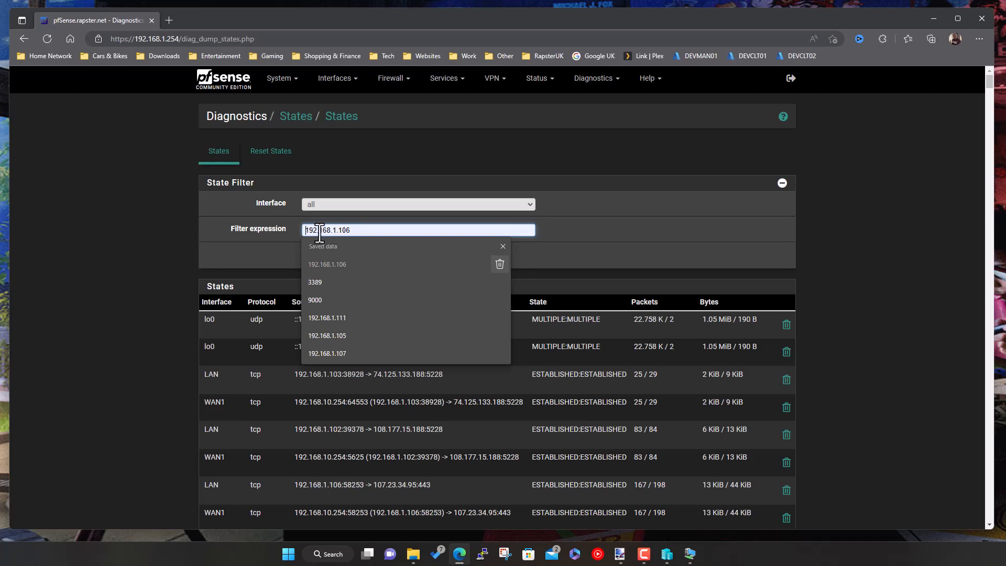
left_click(331, 203)
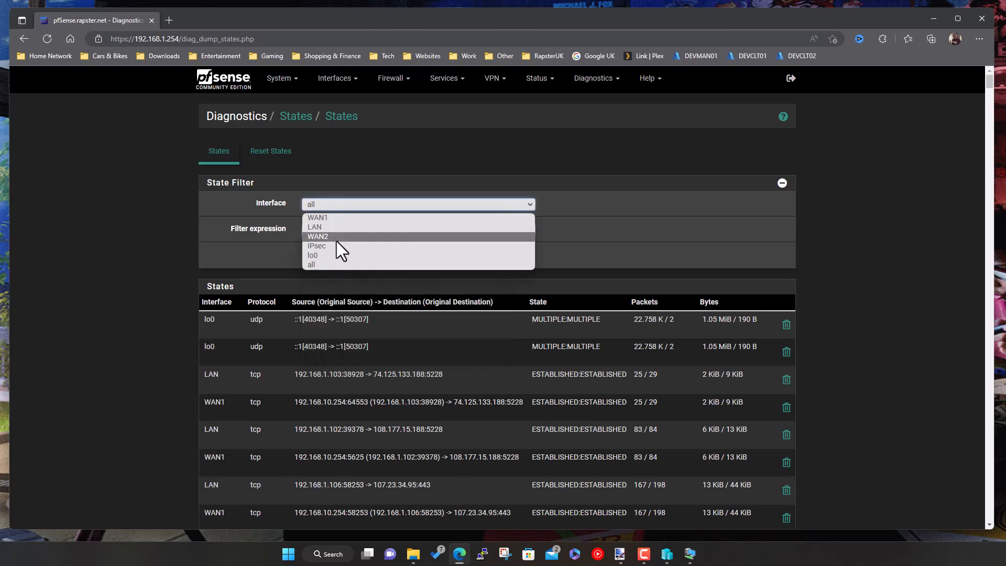
left_click(556, 243)
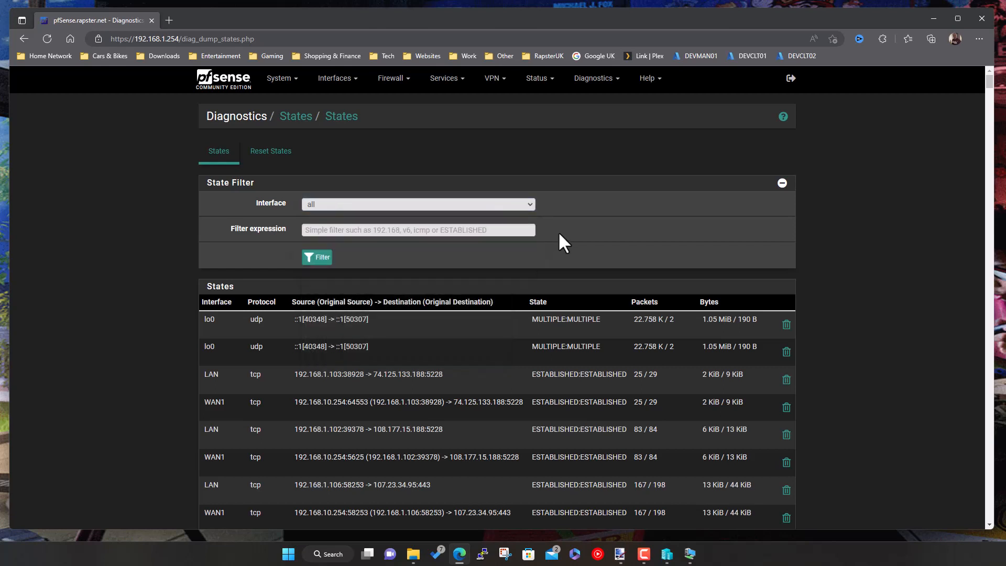
left_click(413, 230)
type("192")
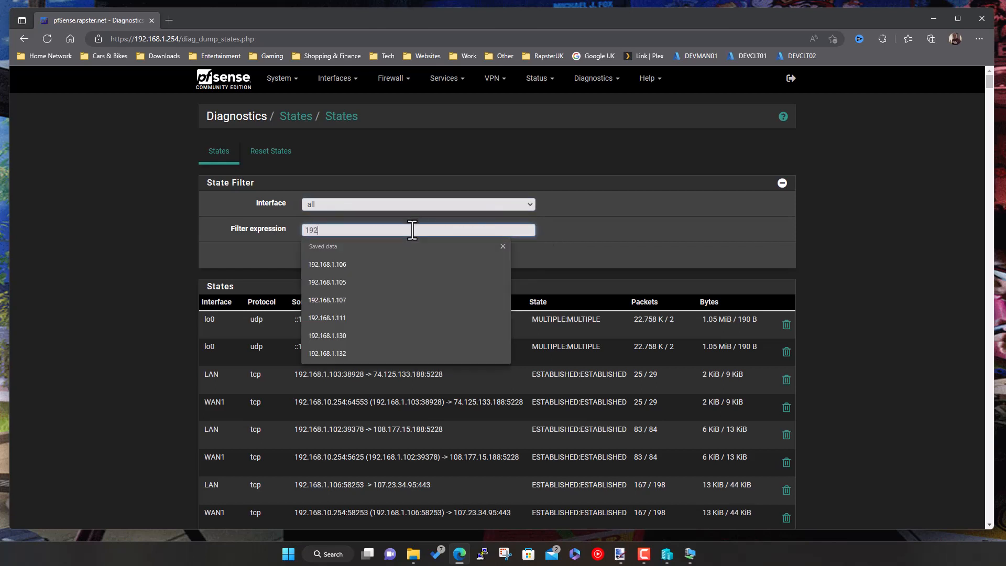
type(".168.1.131")
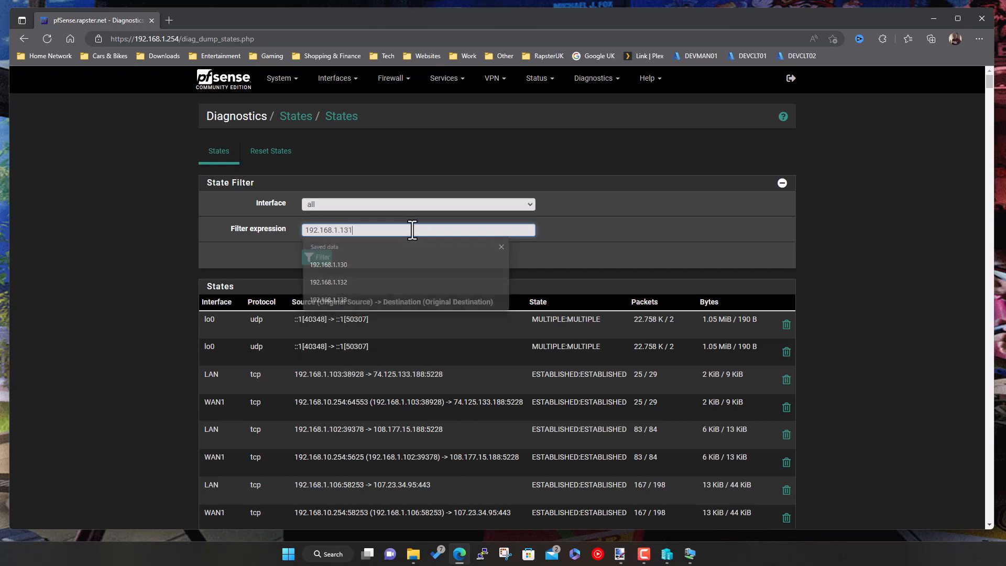
key("Return")
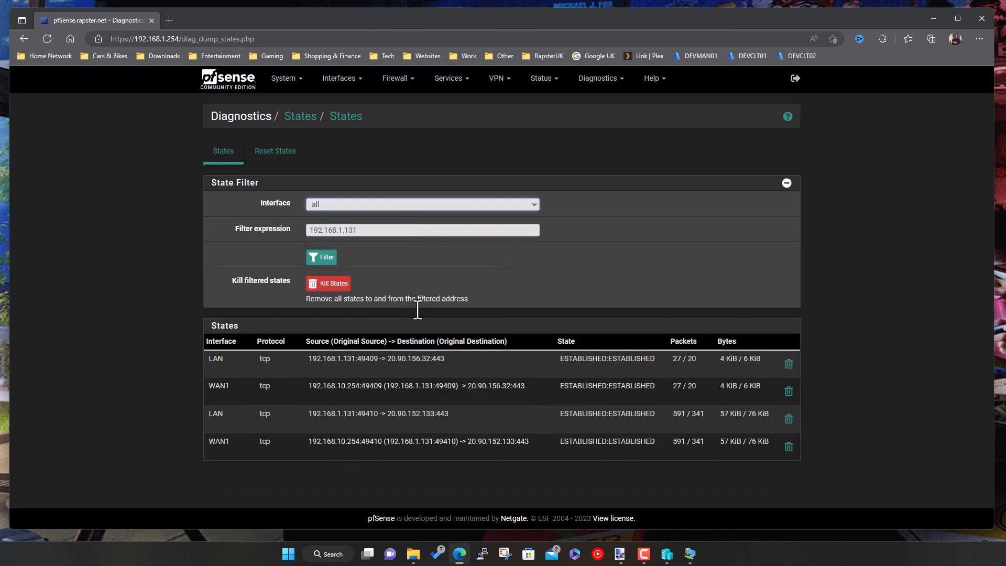
- Kill and confirm the filtered states for 192.168.1.131, leaving only two WAN1 states
left_click(335, 288)
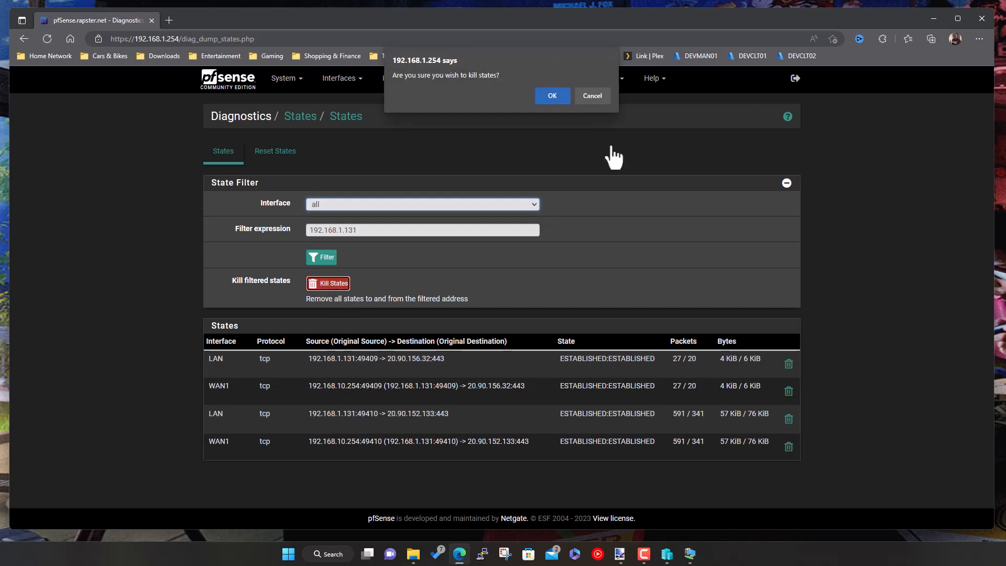
left_click(550, 98)
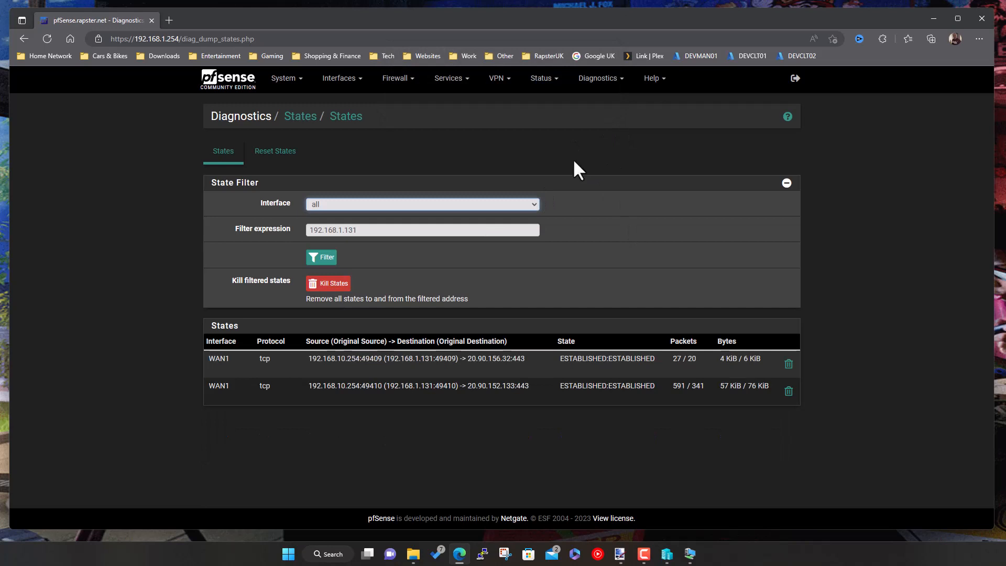
left_click(404, 81)
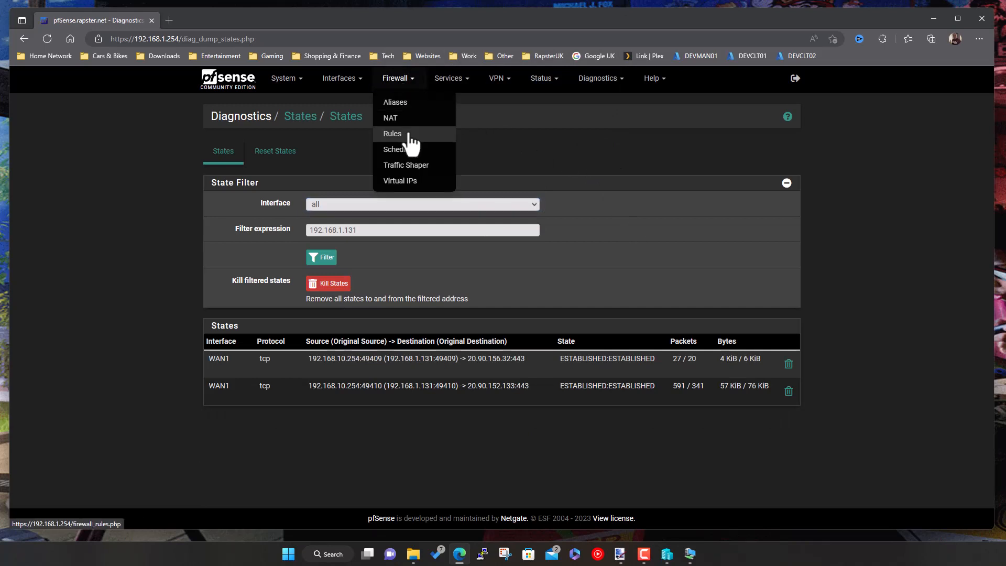
- Review LAN rule gateways, noting XBox Bedroom (192.168.1.131) still routes via WANGW1
left_click(398, 134)
left_click(308, 152)
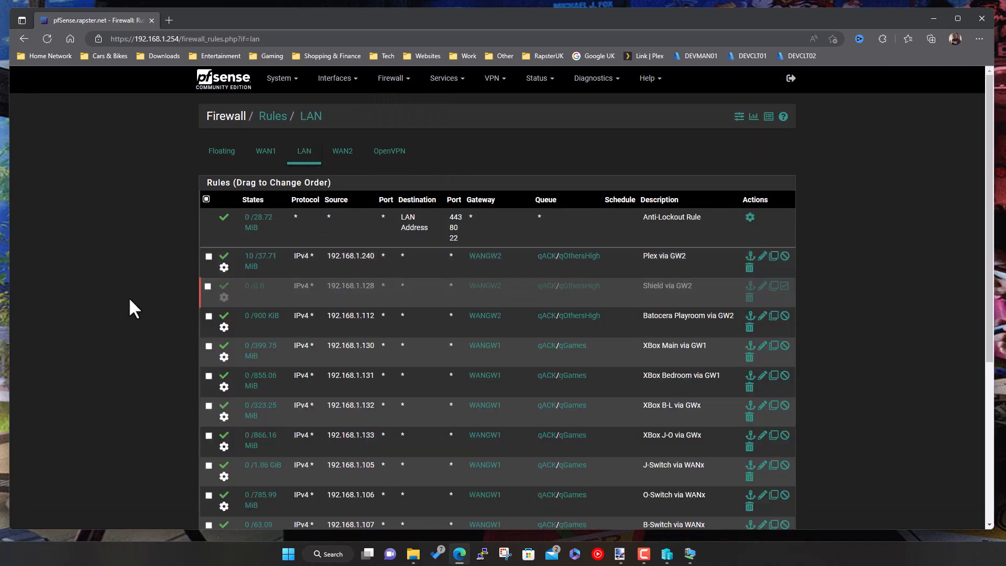
scroll(136, 253, "down", 5)
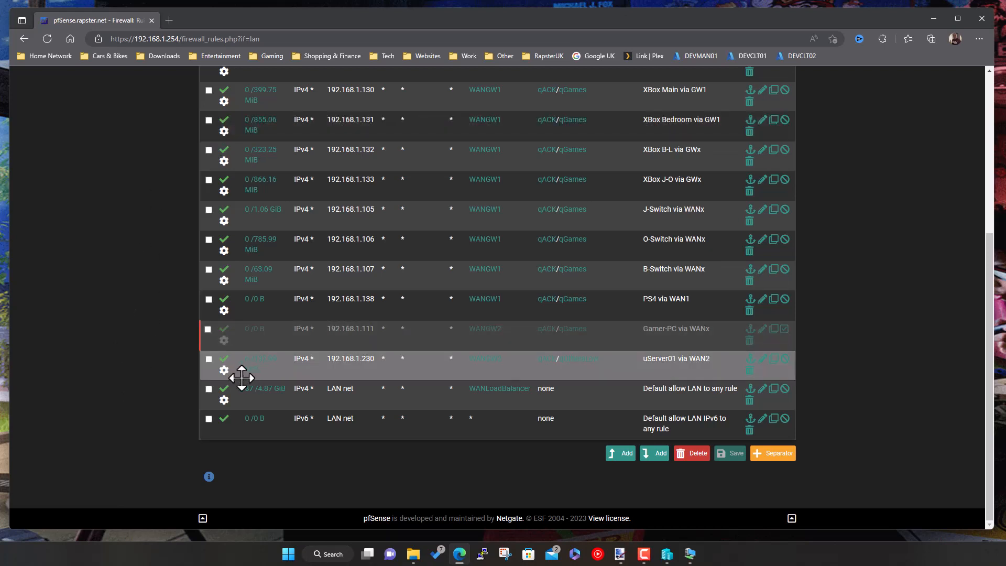
mouse_move(287, 390)
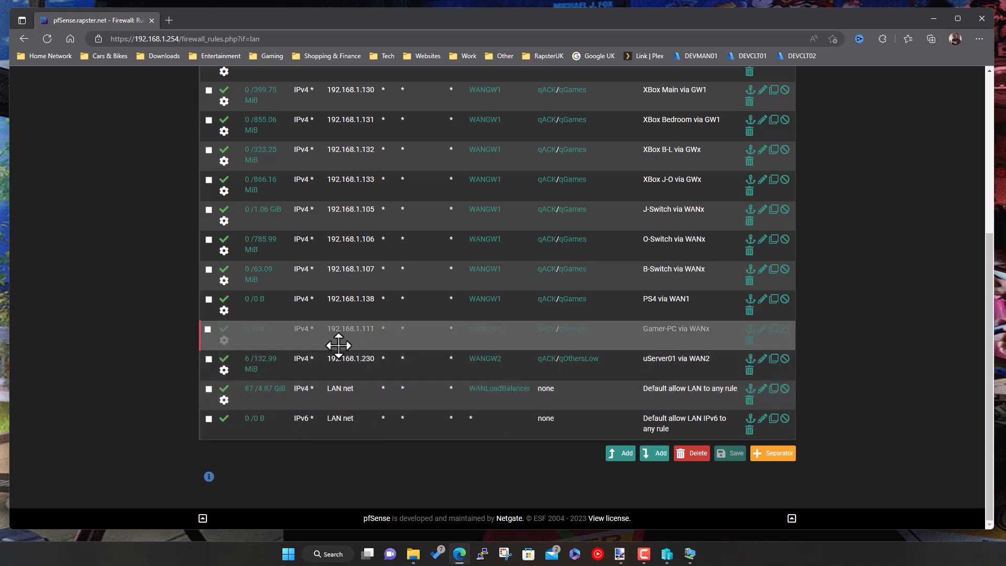
mouse_move(485, 390)
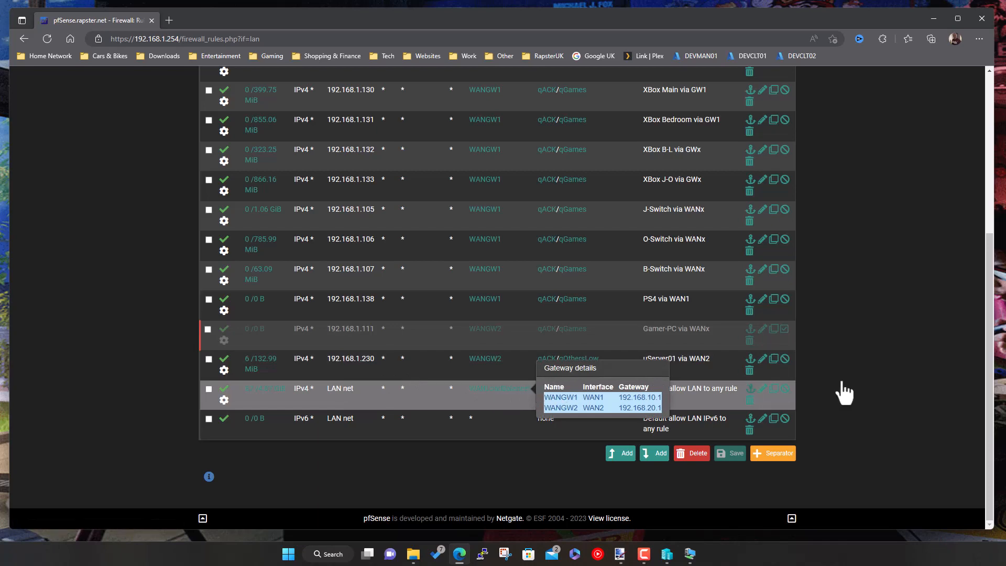
scroll(927, 372, "up", 4)
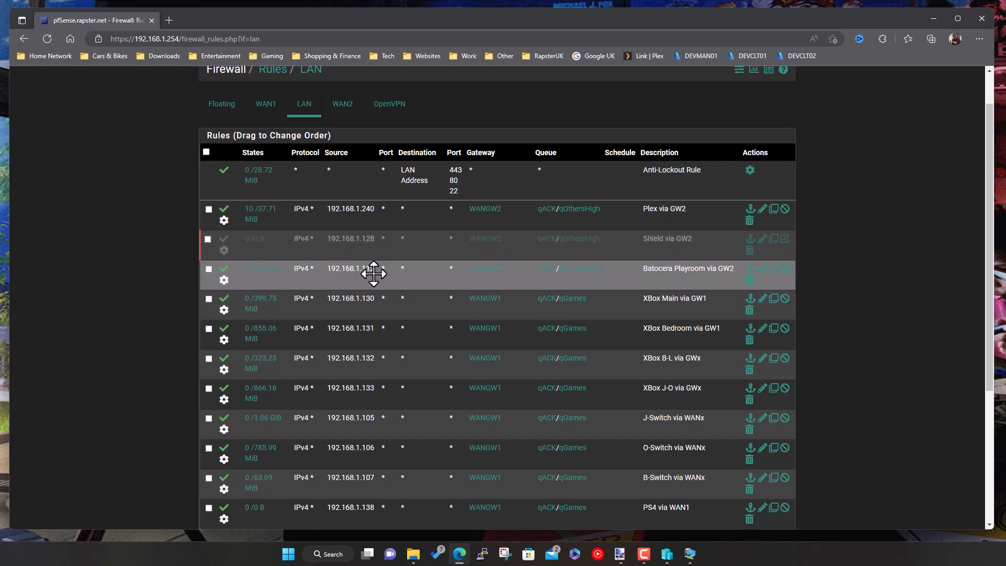
scroll(374, 273, "down", 4)
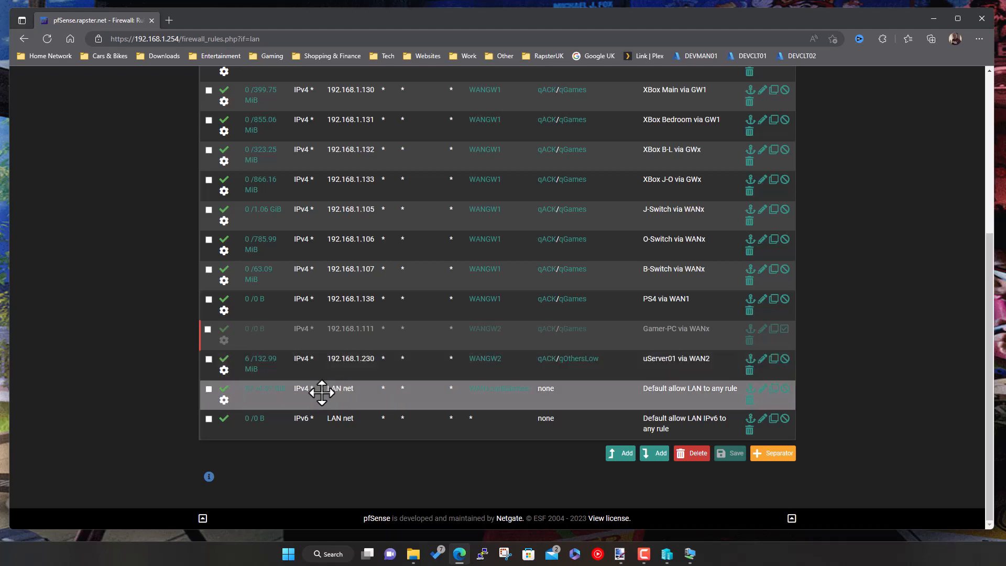
mouse_move(542, 401)
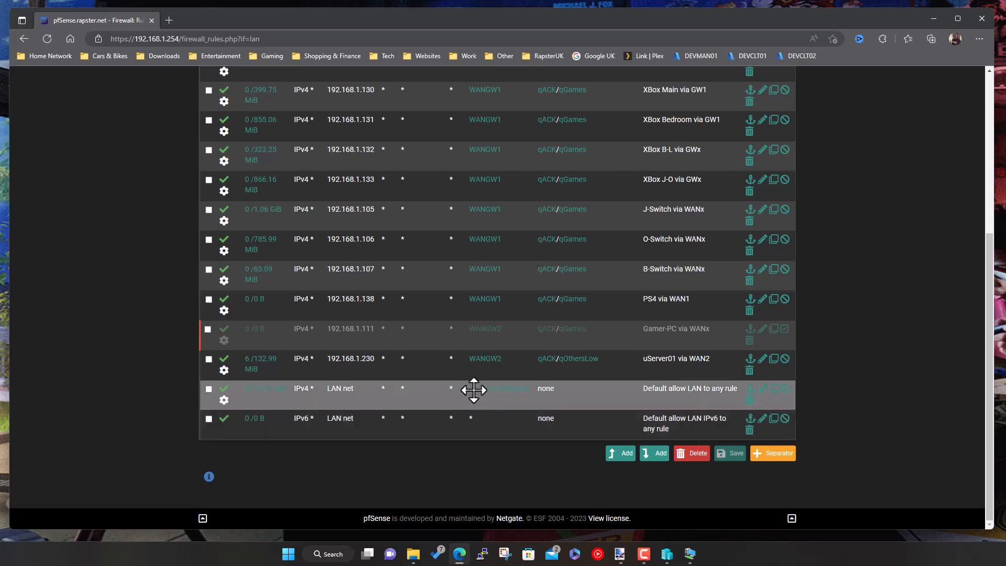
scroll(855, 424, "up", 5)
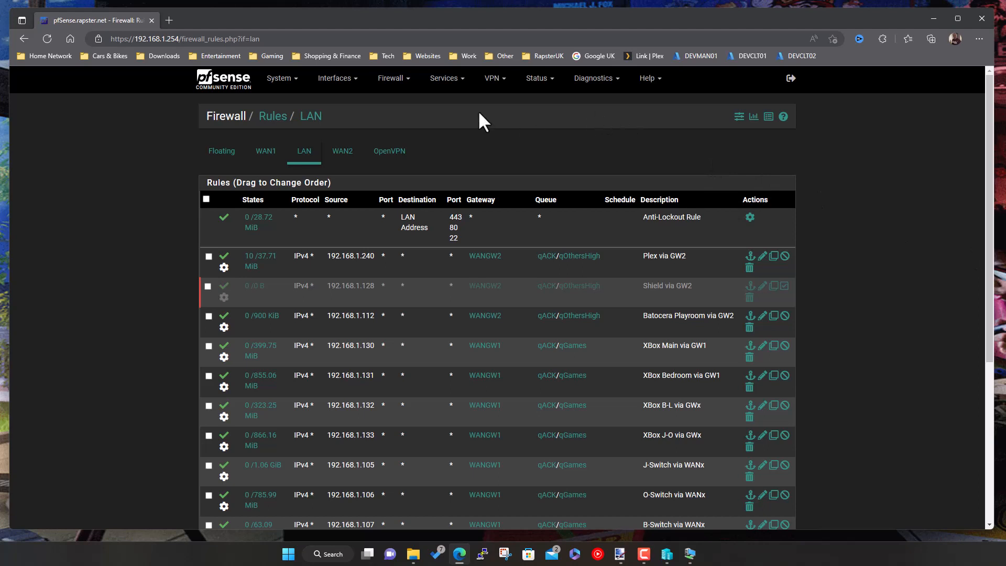
- Check the Floating rules: XBox Live Outbound for 192.168.1.130–.132 use WANGW1 with qGames
left_click(210, 158)
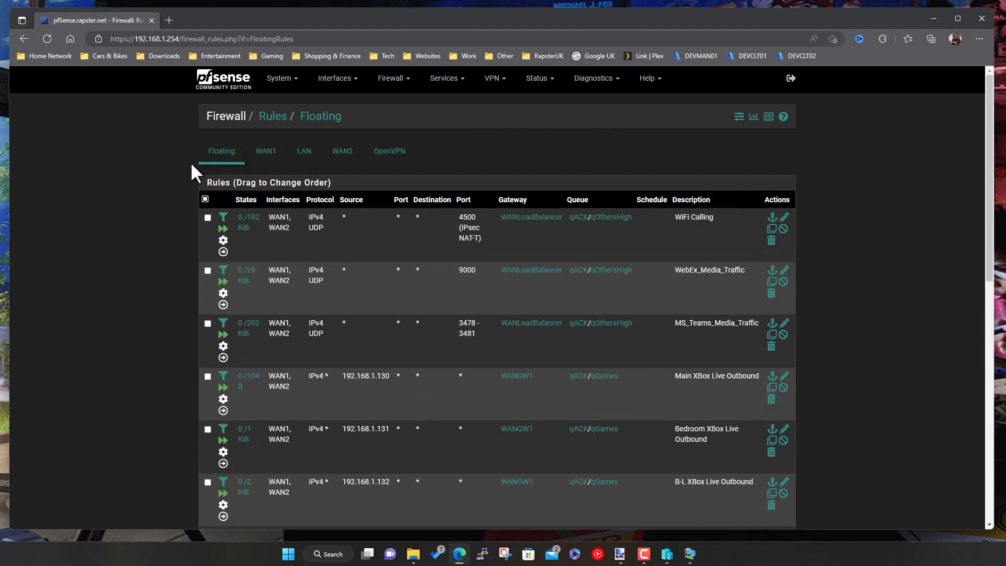
scroll(120, 263, "down", 1)
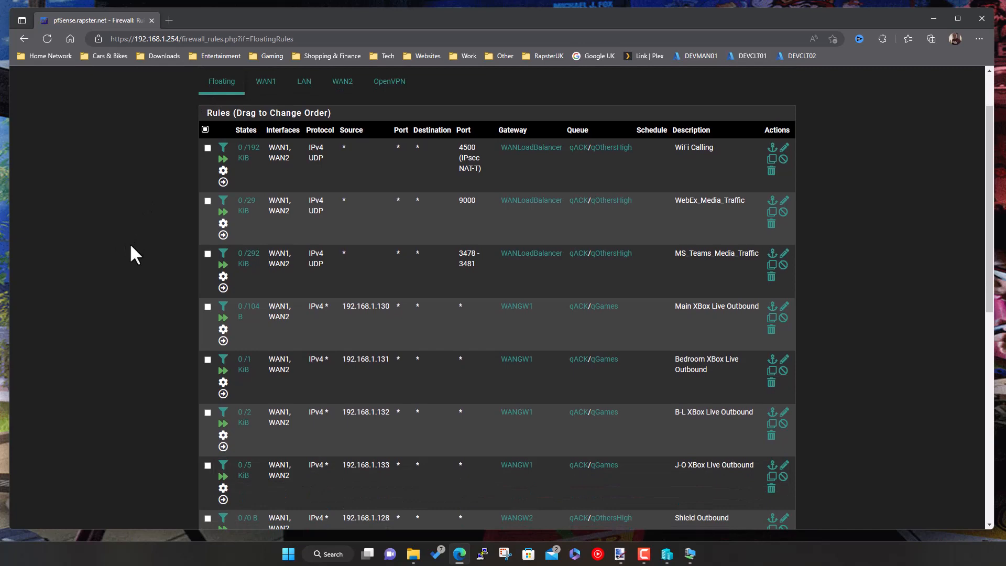
scroll(140, 274, "down", 1)
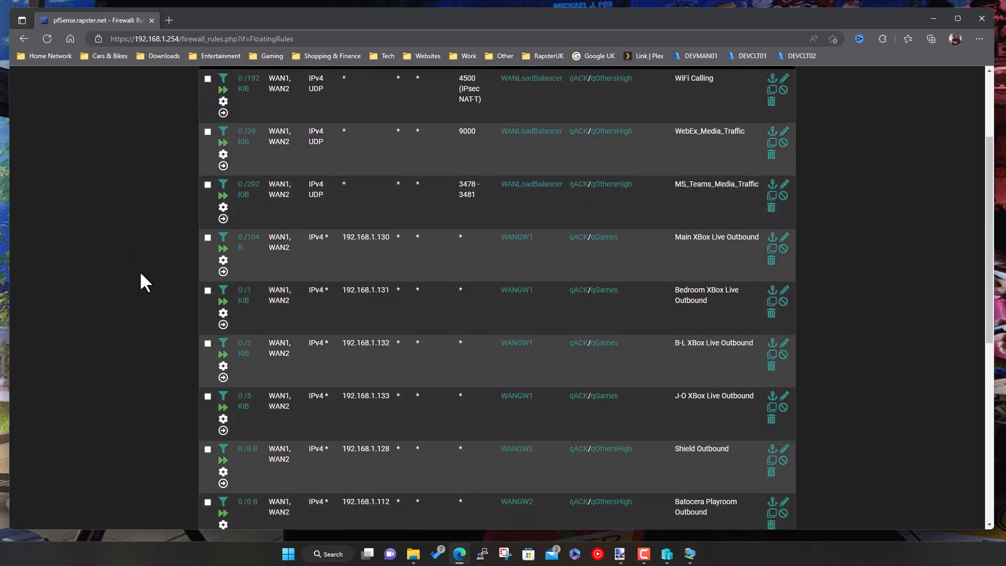
scroll(134, 337, "up", 2)
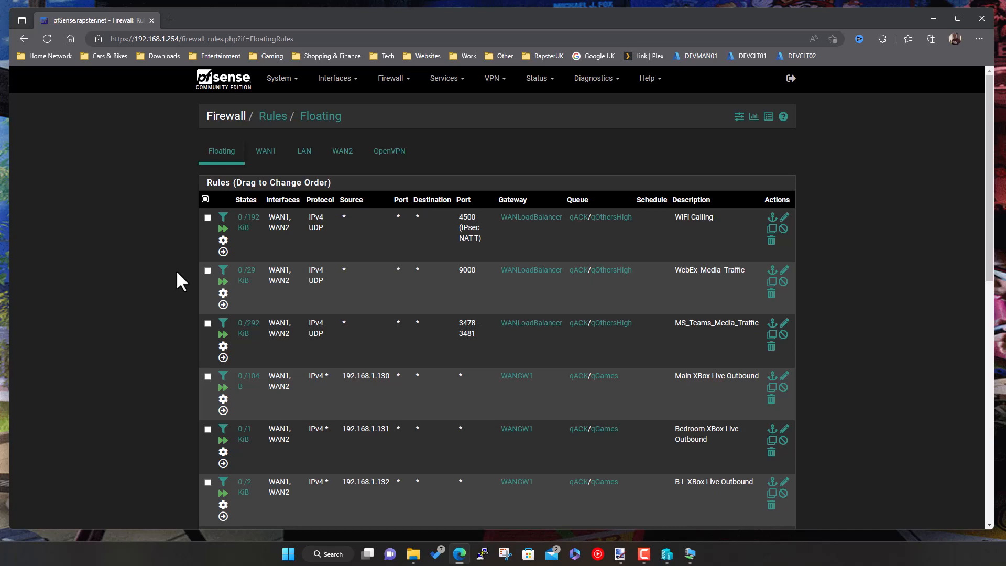
scroll(427, 375, "down", 5)
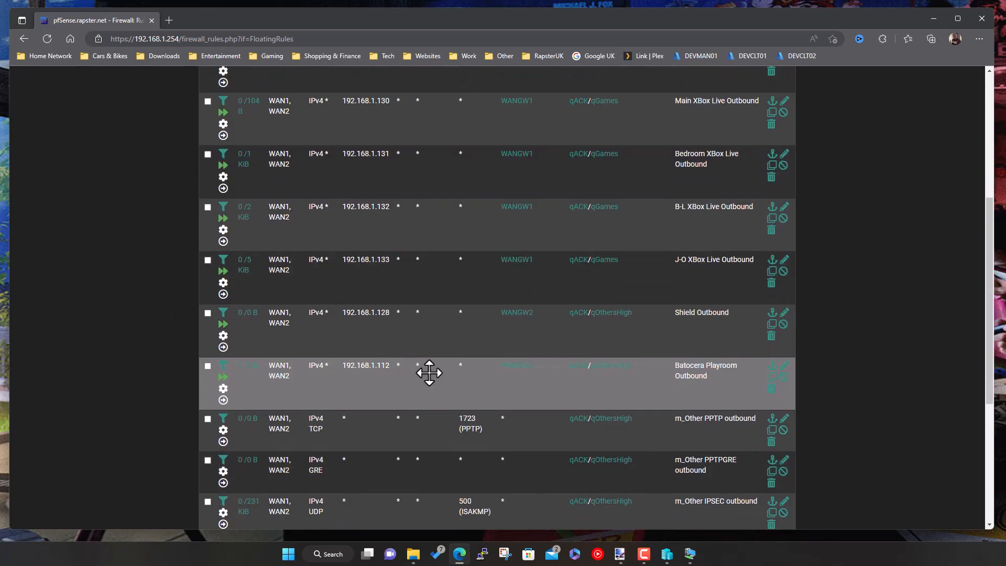
scroll(426, 371, "up", 3)
scroll(435, 380, "up", 2)
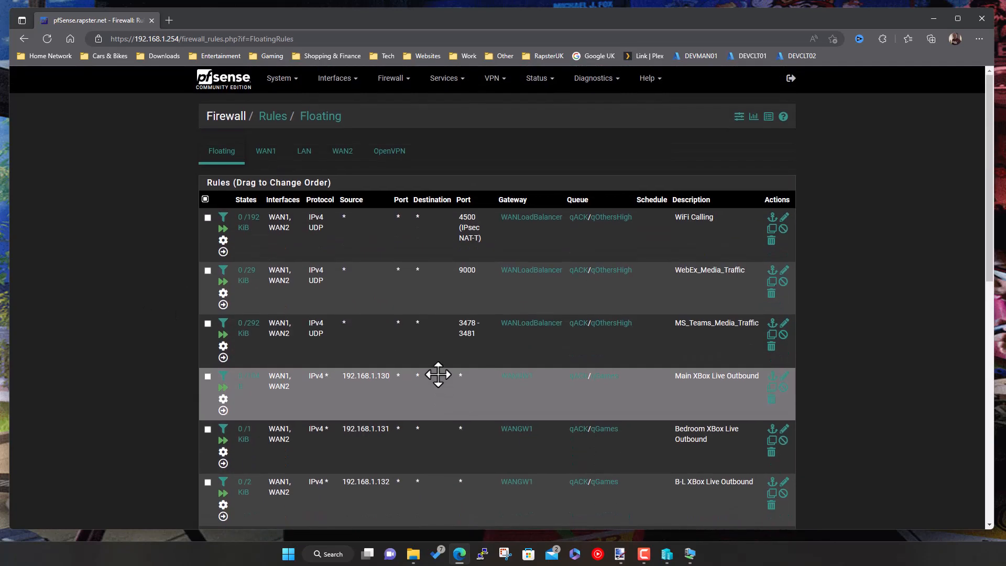
- Confirm WANGW1 and WANGW2 are Online on the dashboard, then switch to paint.net's diagram
left_click(232, 81)
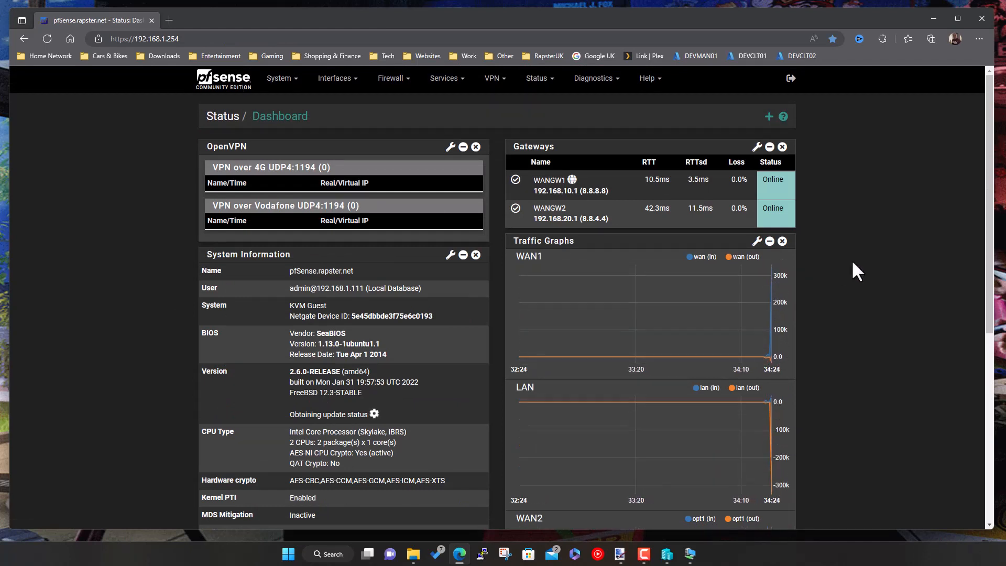
scroll(857, 368, "down", 5)
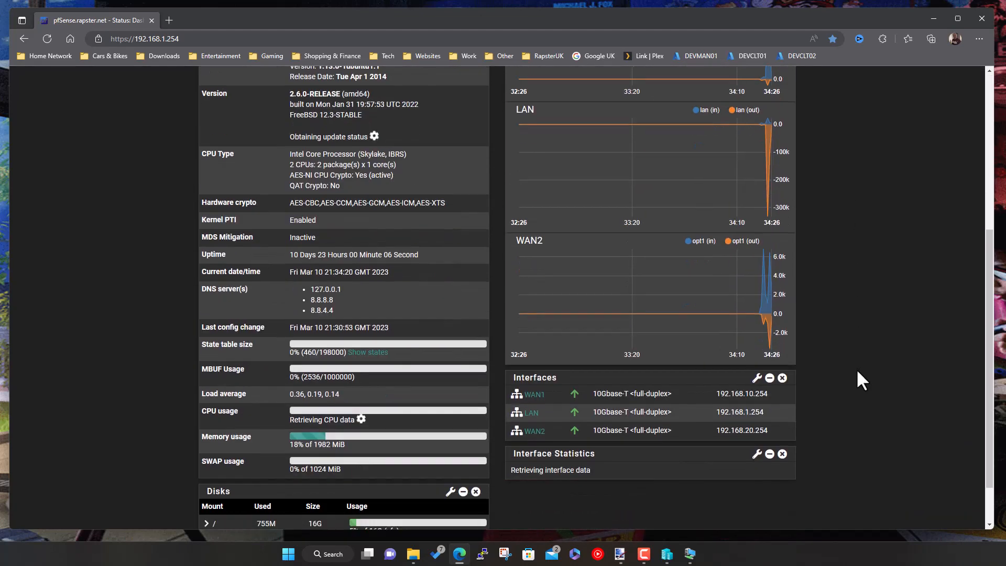
scroll(856, 369, "down", 1)
scroll(856, 369, "up", 5)
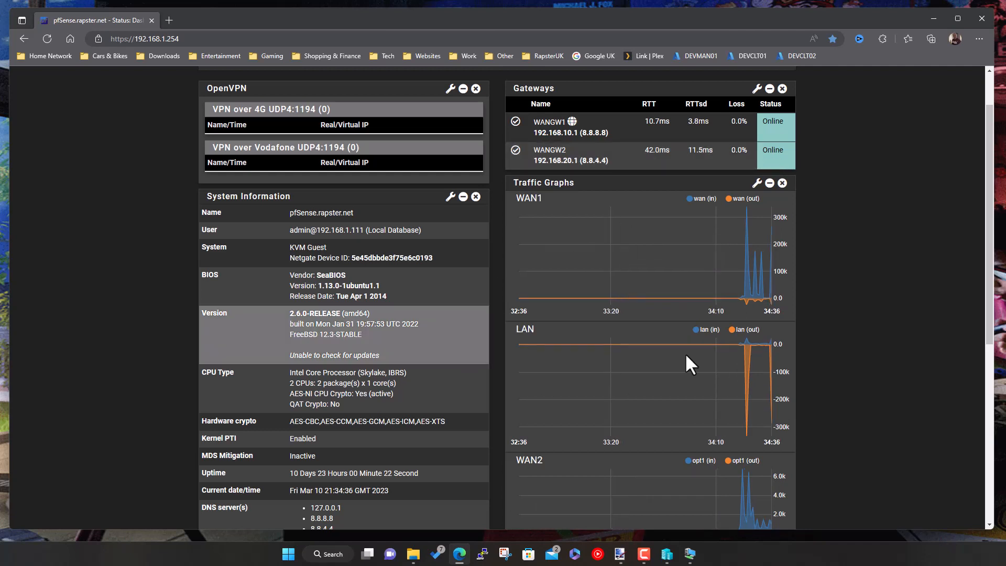
scroll(858, 270, "up", 2)
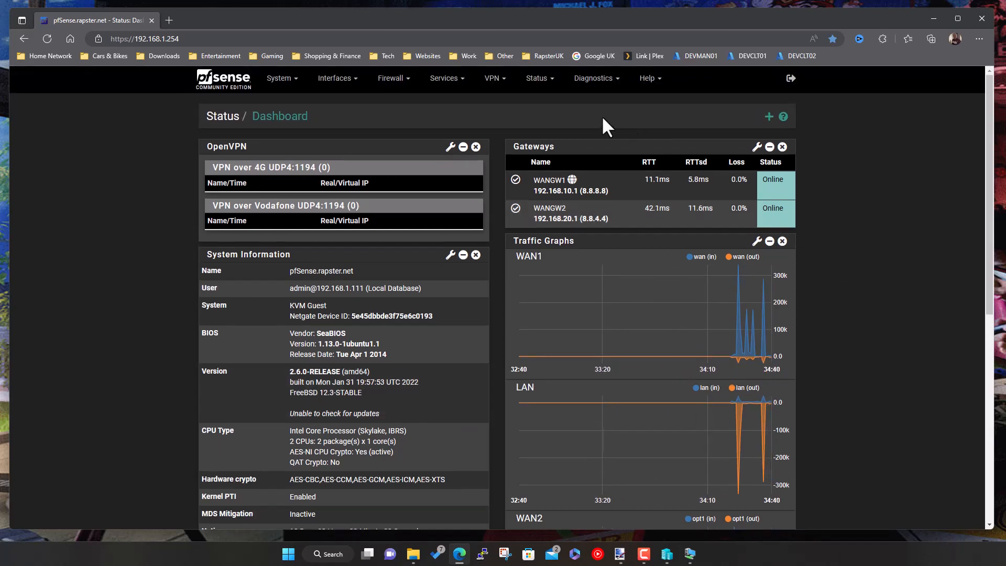
left_click(454, 89)
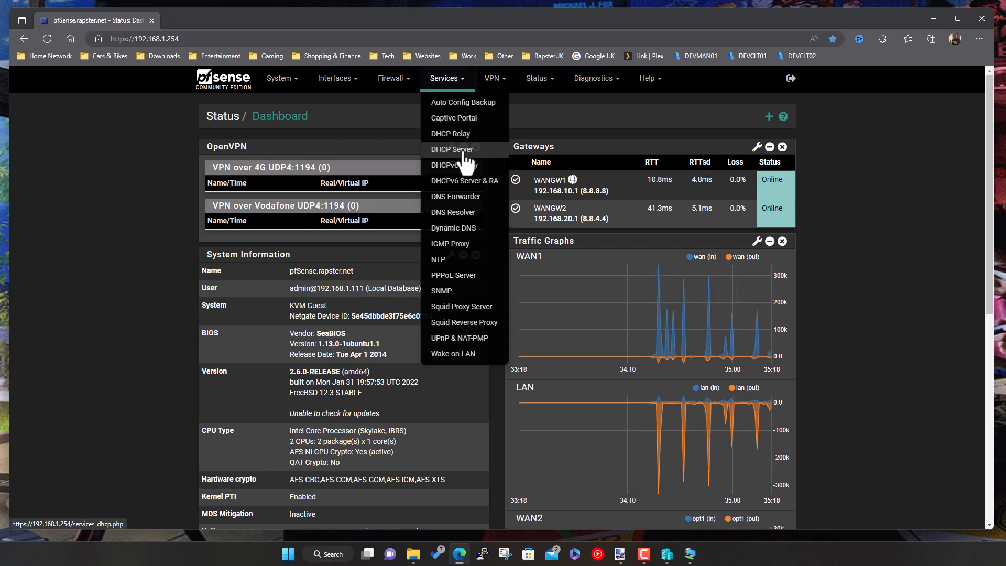
left_click(621, 556)
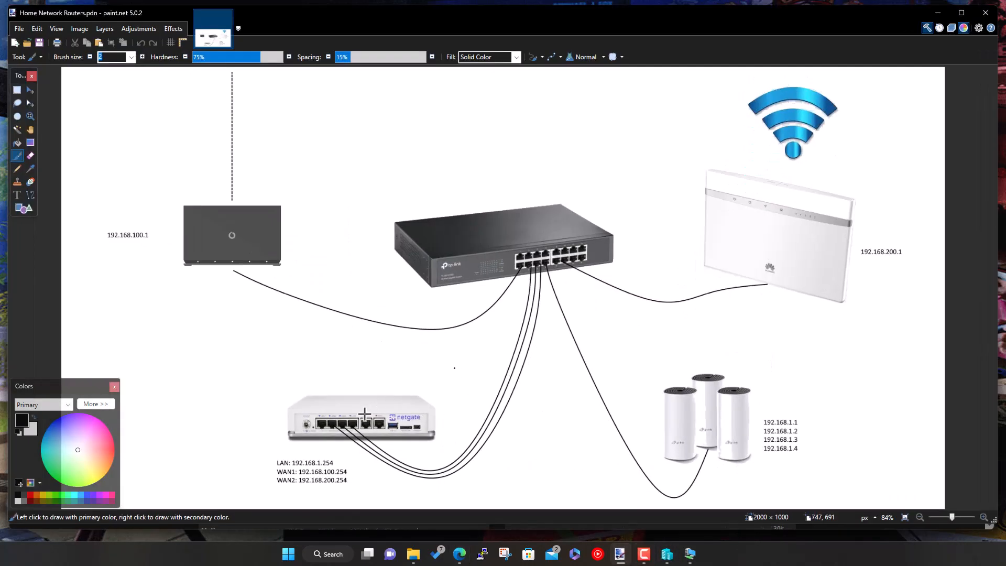